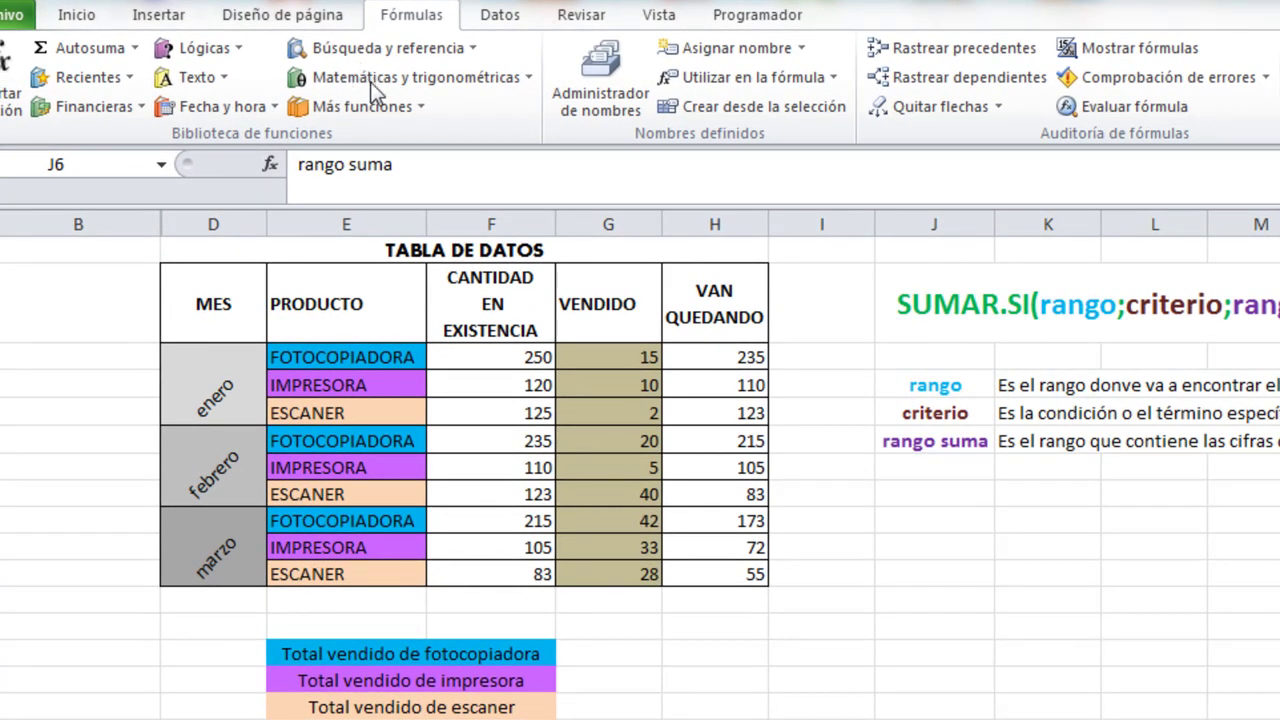
Open the SUMAR.SI arguments from Math & Trig to read the argument help, then cancel.
left_click(510, 80)
left_click_drag(540, 166, 540, 600)
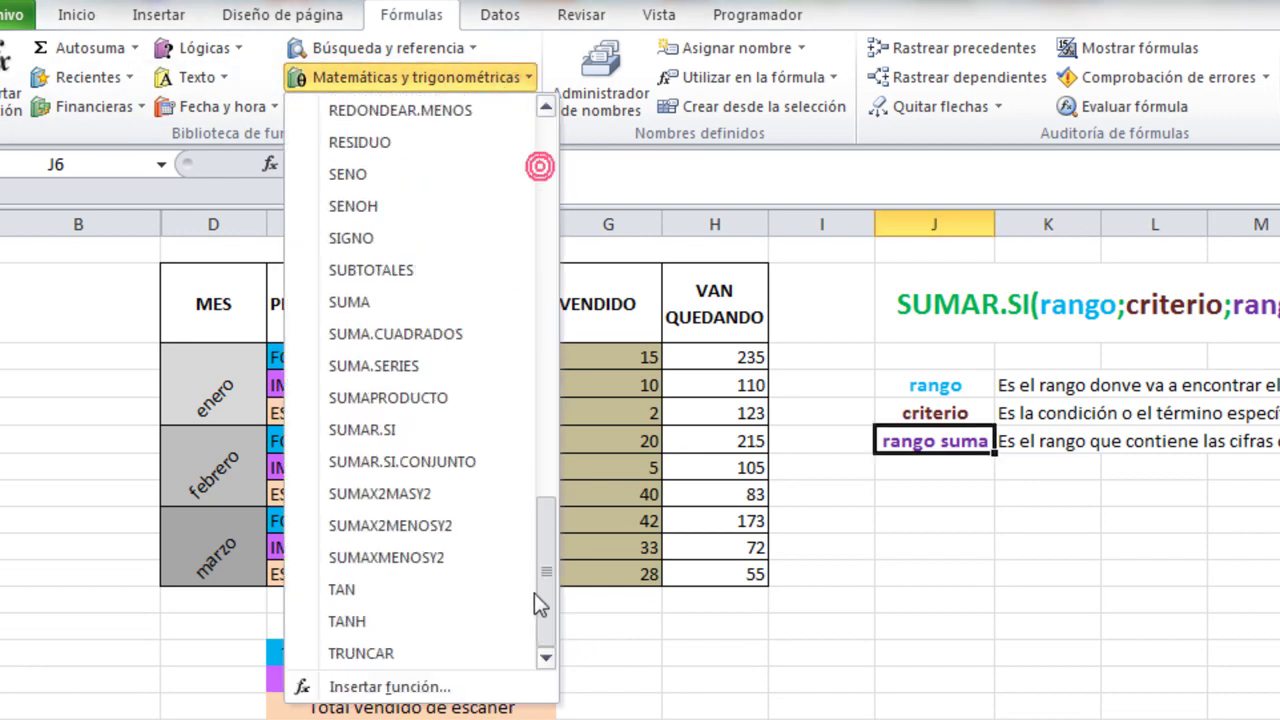
left_click(376, 440)
left_click(375, 437)
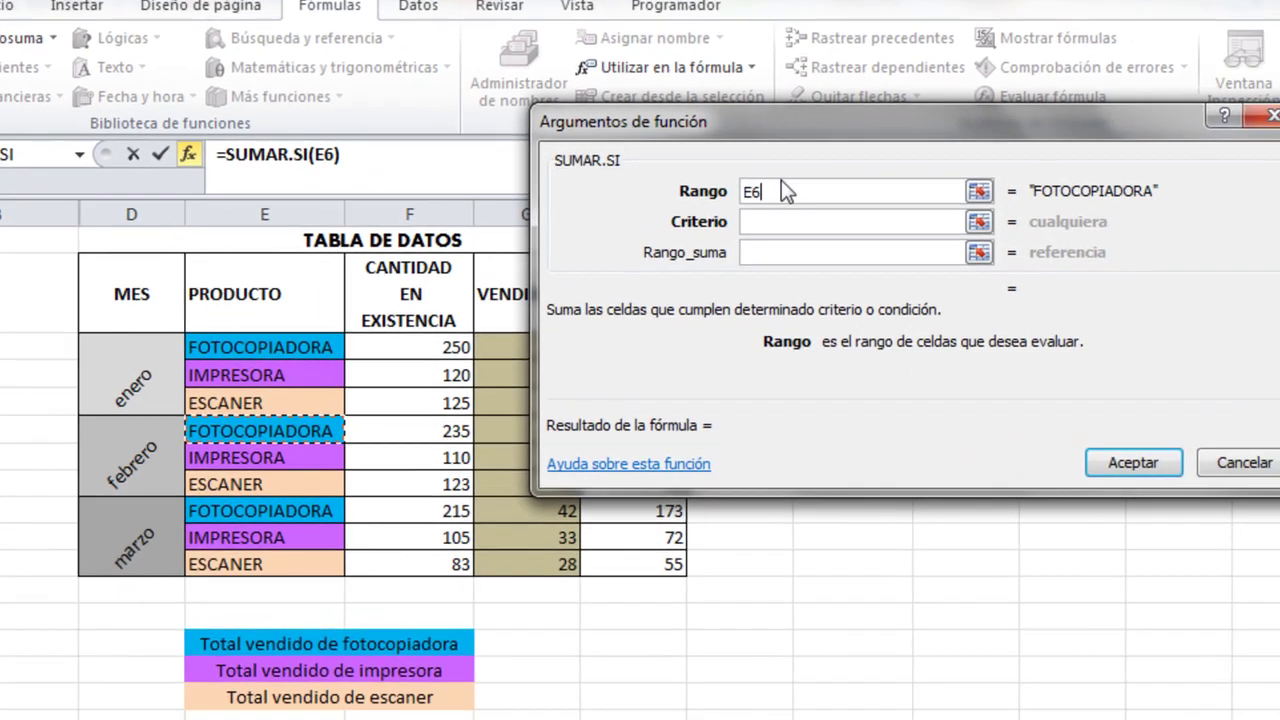
key("BackSpace")
key("BackSpace")
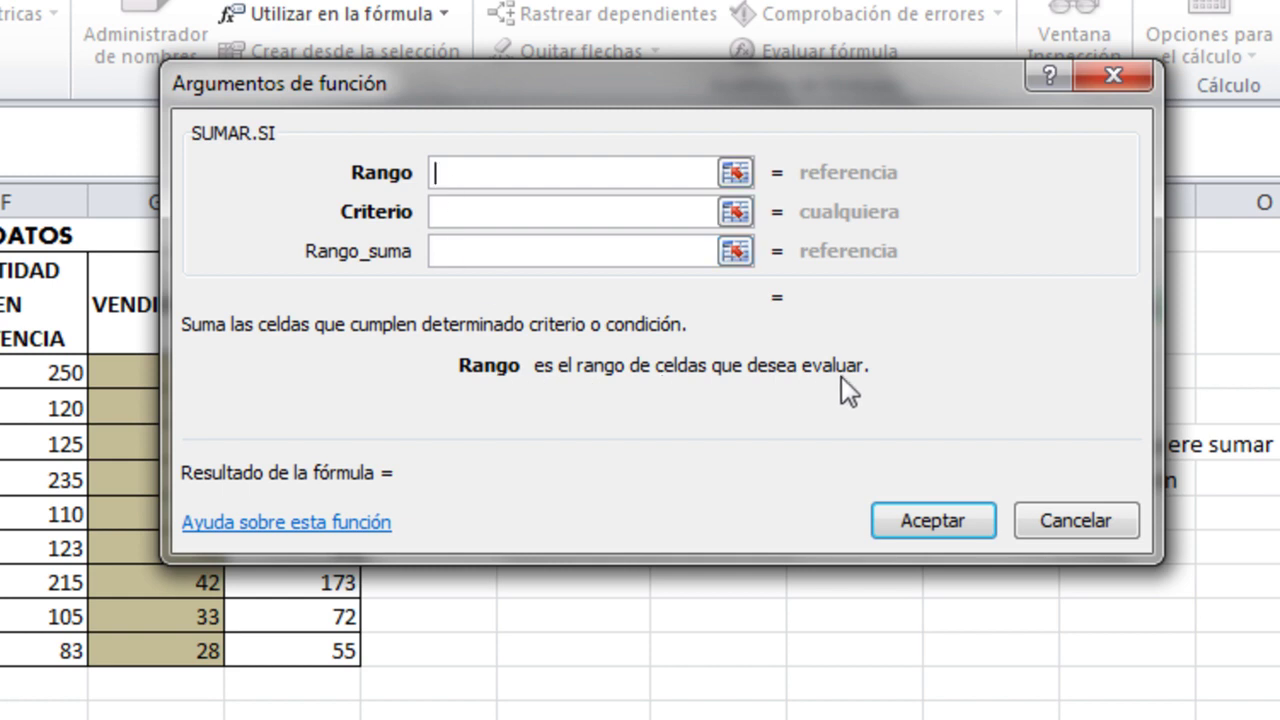
left_click(452, 212)
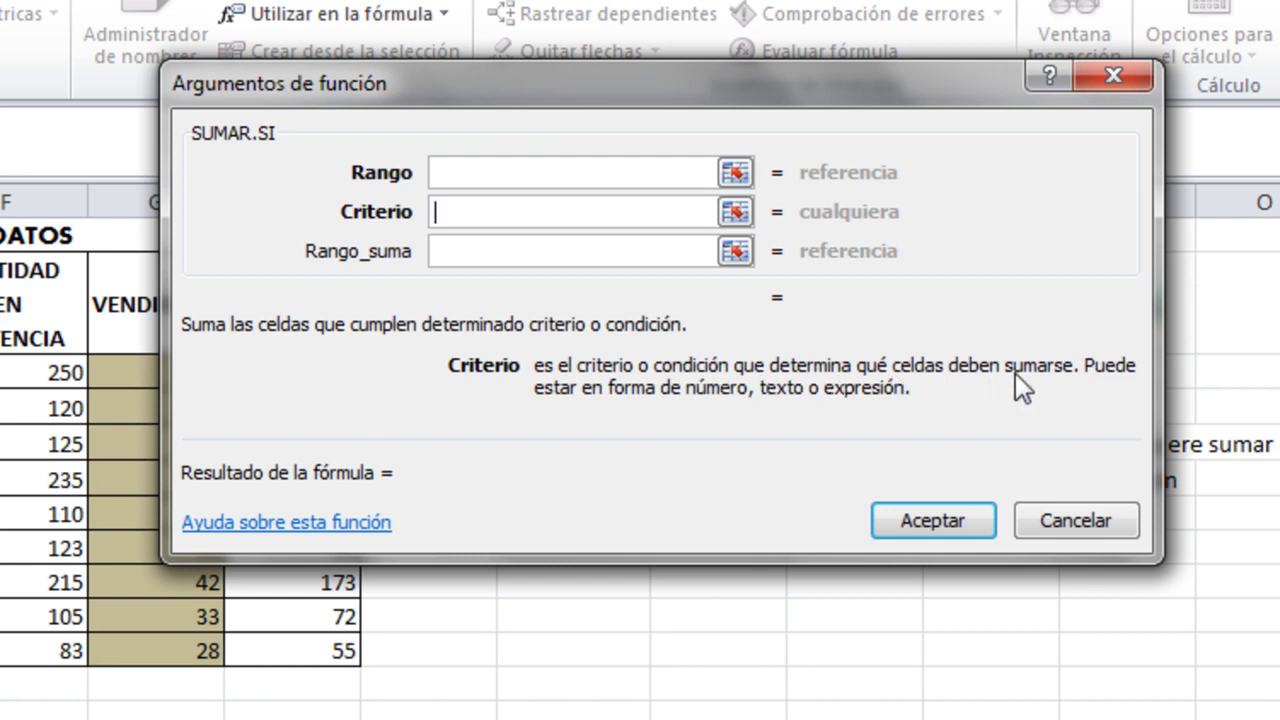
left_click(521, 250)
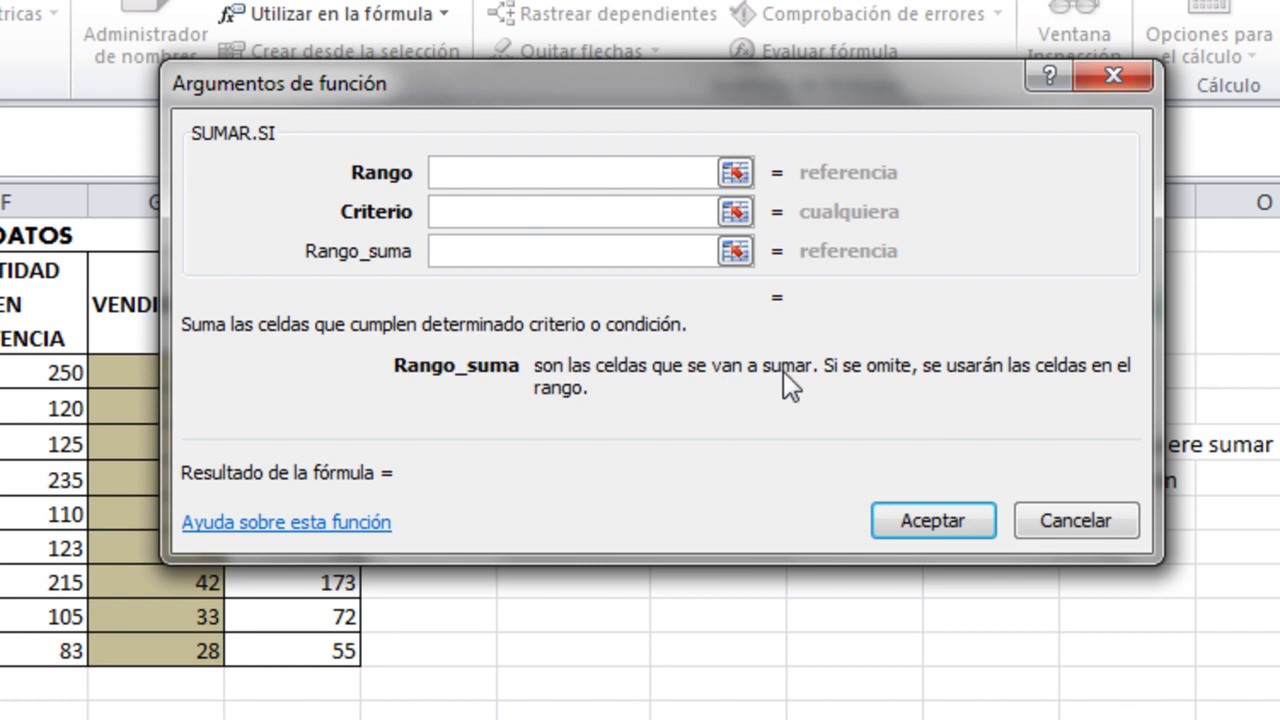
left_click(1086, 522)
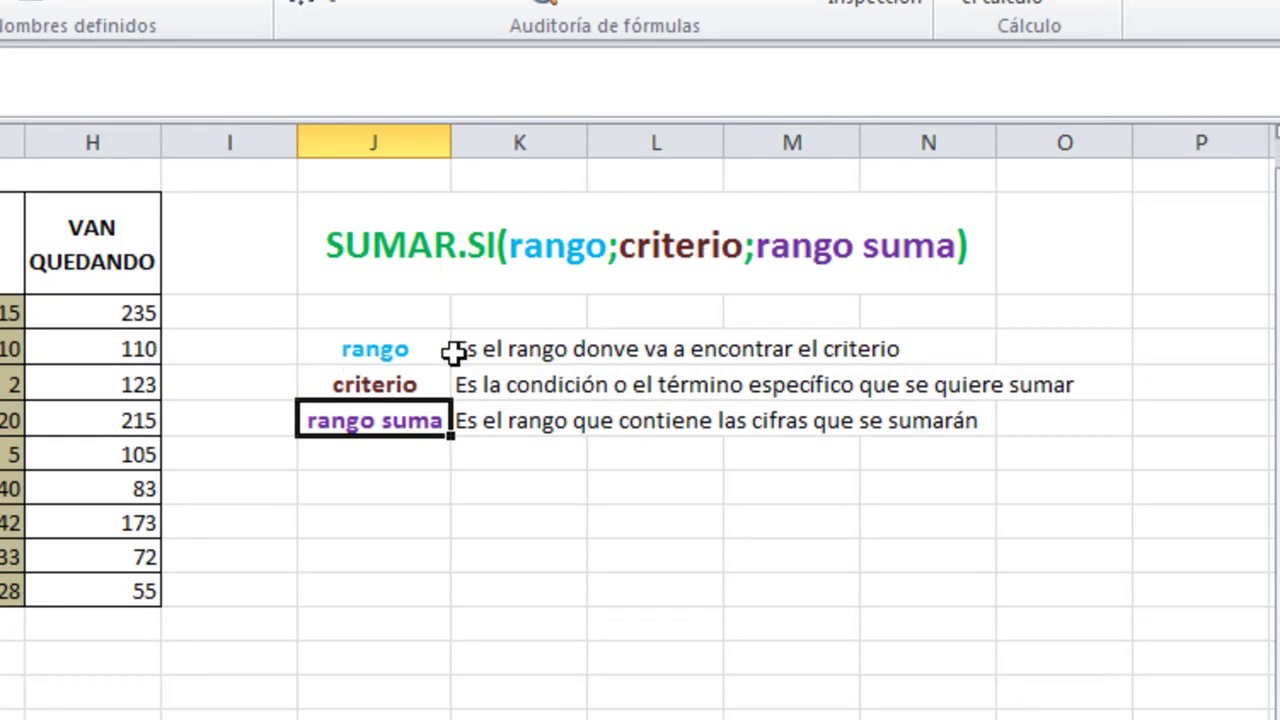
Review the rango, criterio and rango suma explanation notes on the sheet.
left_click(418, 355)
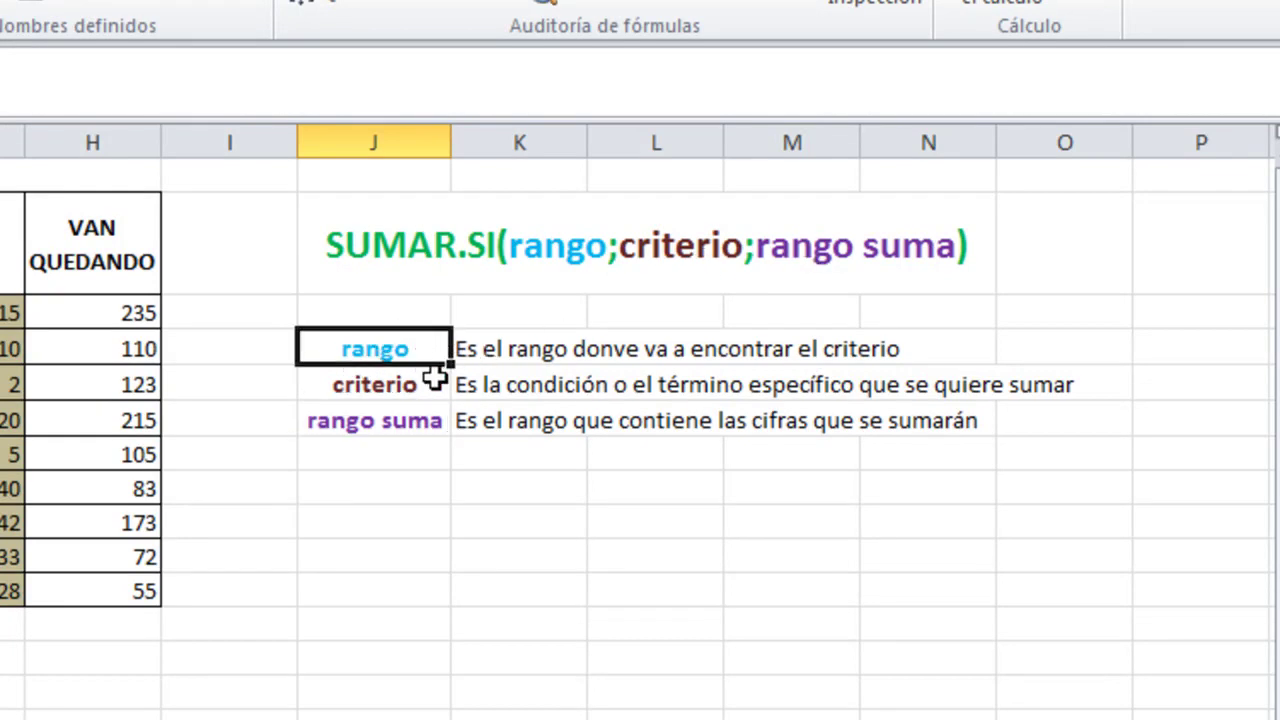
scroll(434, 371, "up", 3, "ctrl")
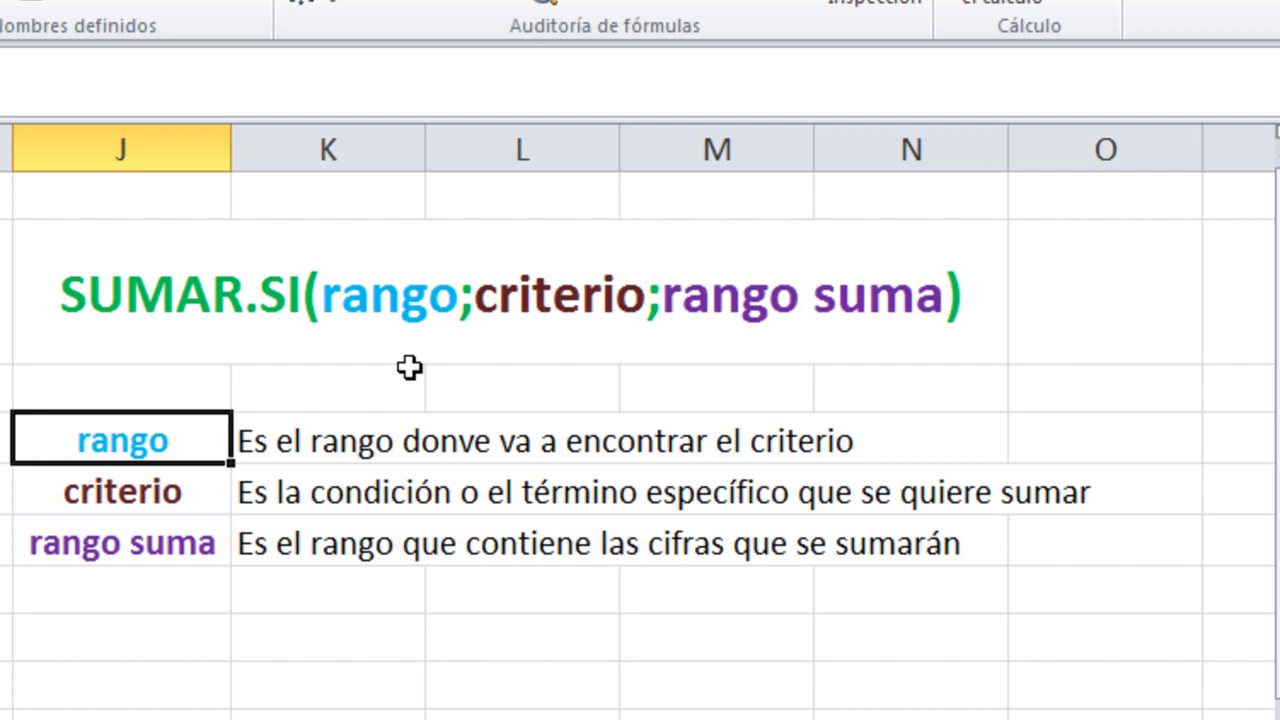
left_click(220, 494)
left_click(327, 503)
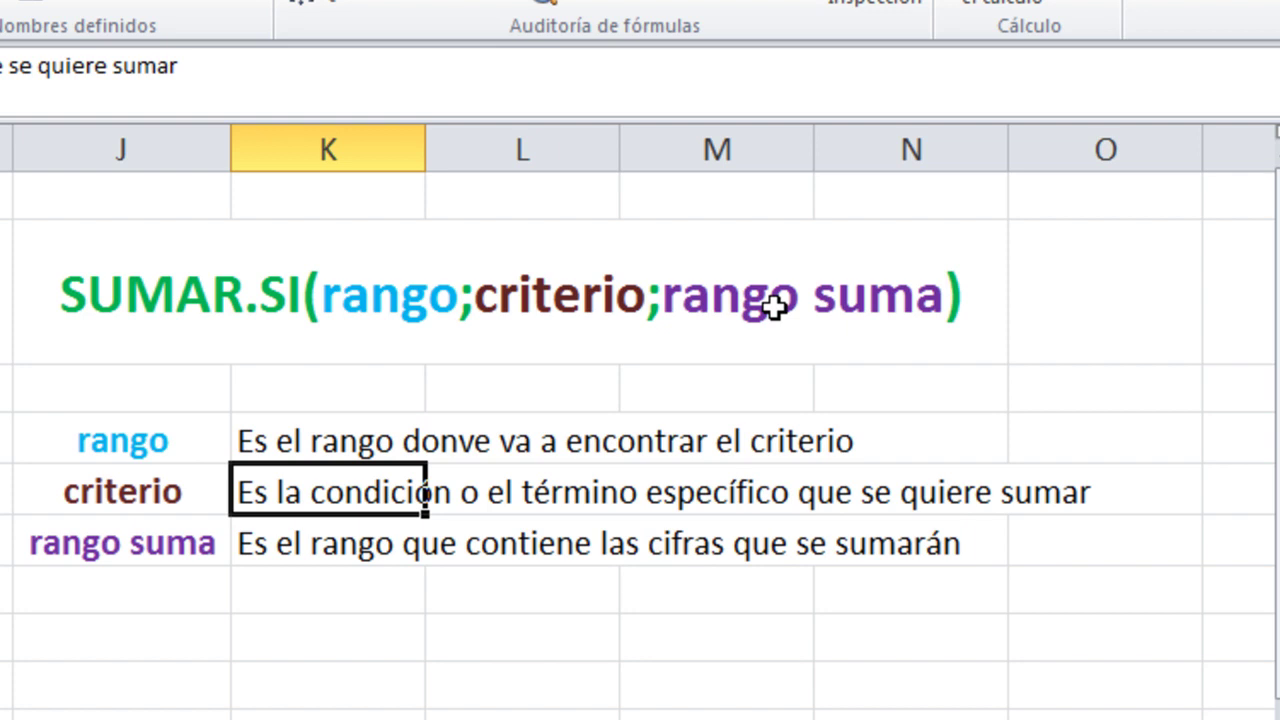
left_click(300, 543)
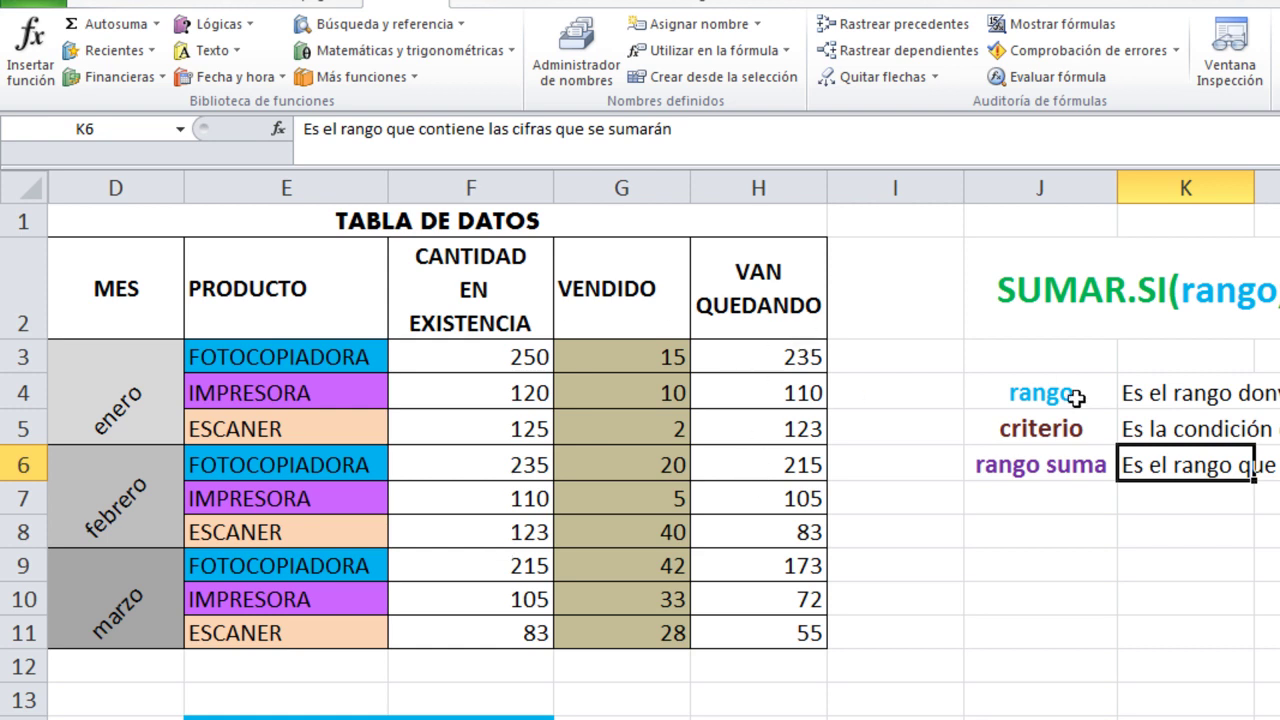
scroll(1273, 339, "right", 2)
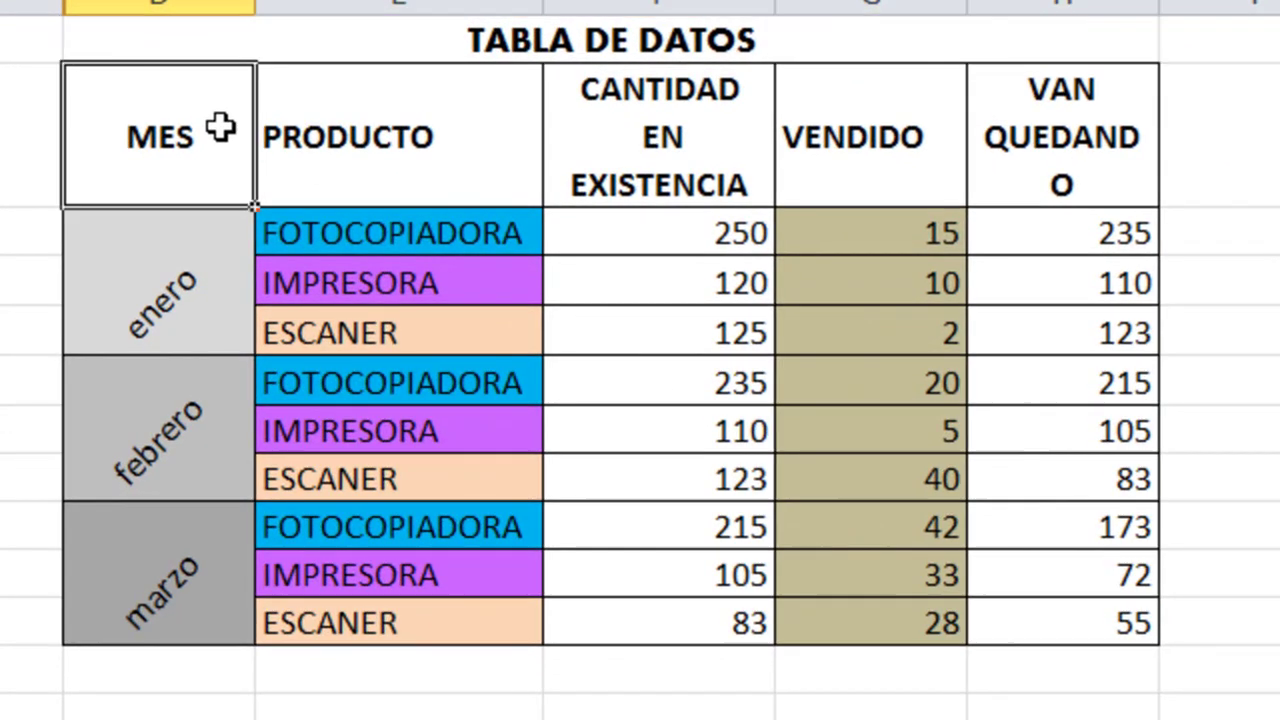
Look over the MES and PRODUCTO columns and the enero, febrero and marzo month cells.
left_click(273, 293)
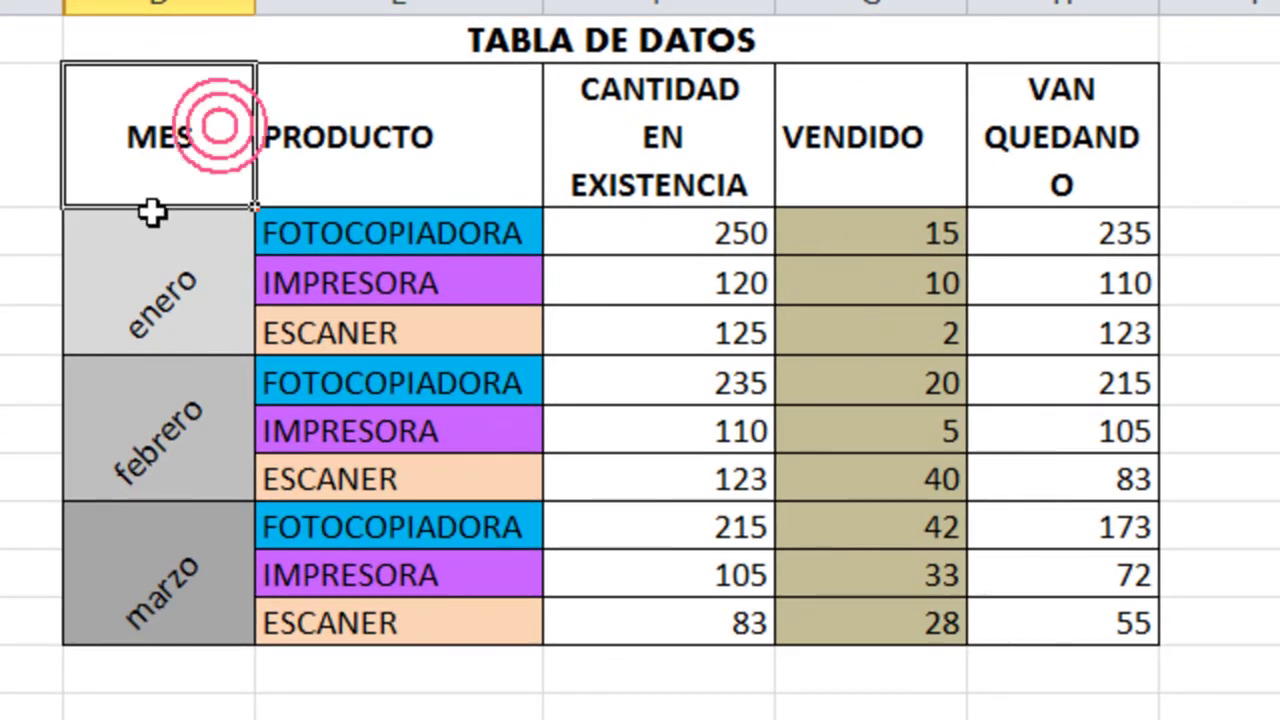
left_click(413, 145)
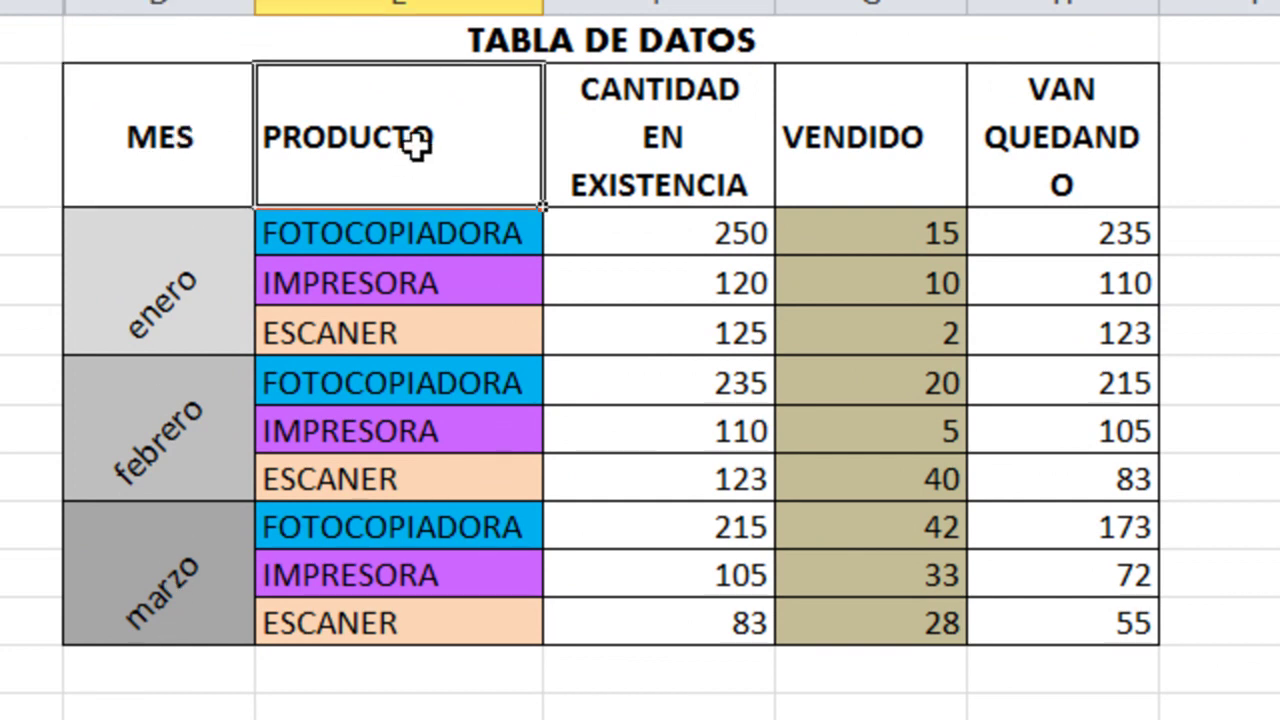
left_click_drag(371, 250, 371, 325)
left_click(165, 322)
left_click(195, 415)
left_click(235, 615)
left_click(415, 540)
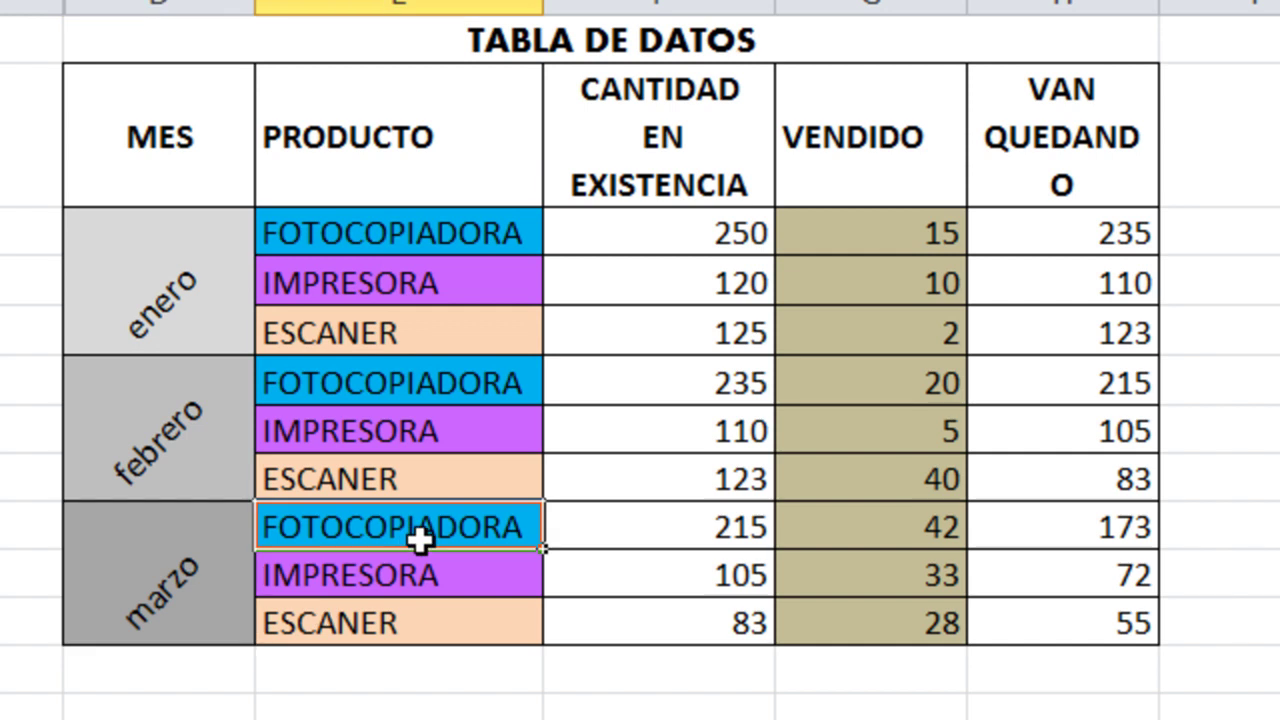
Inspect the CANTIDAD EN EXISTENCIA, sold and remaining values such as 250, 15 and 235.
left_click(635, 178)
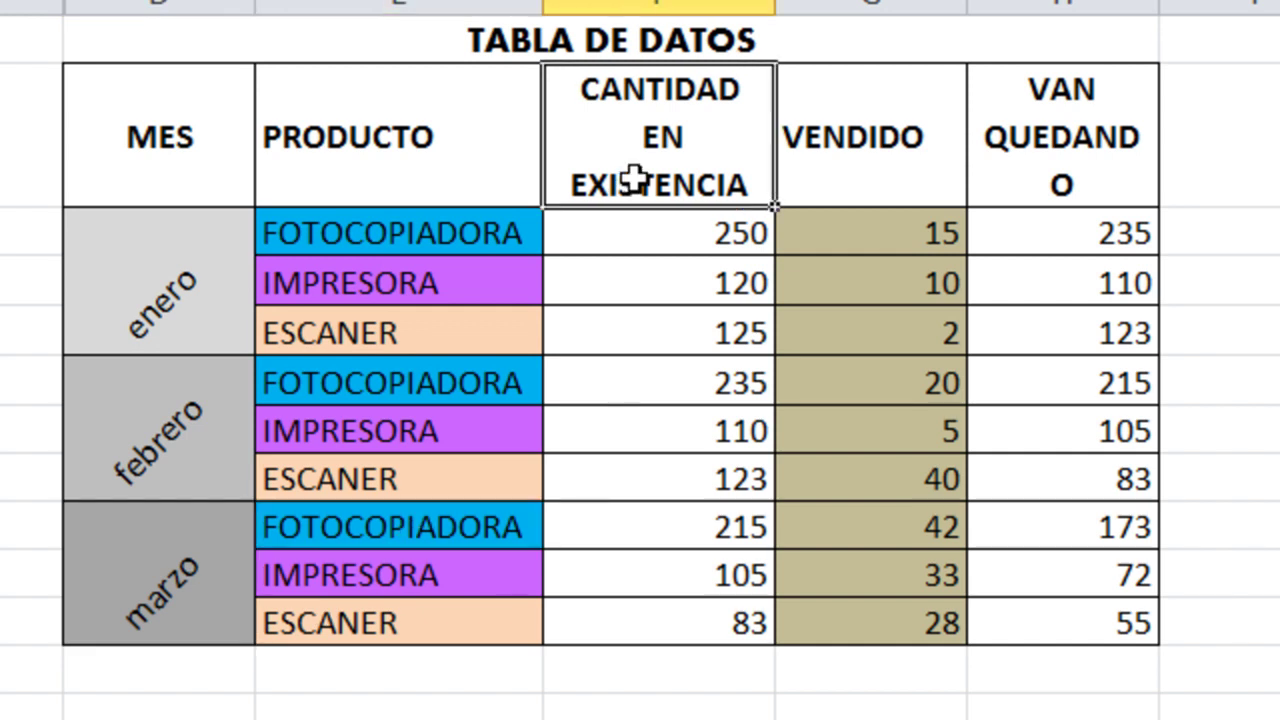
left_click(720, 240)
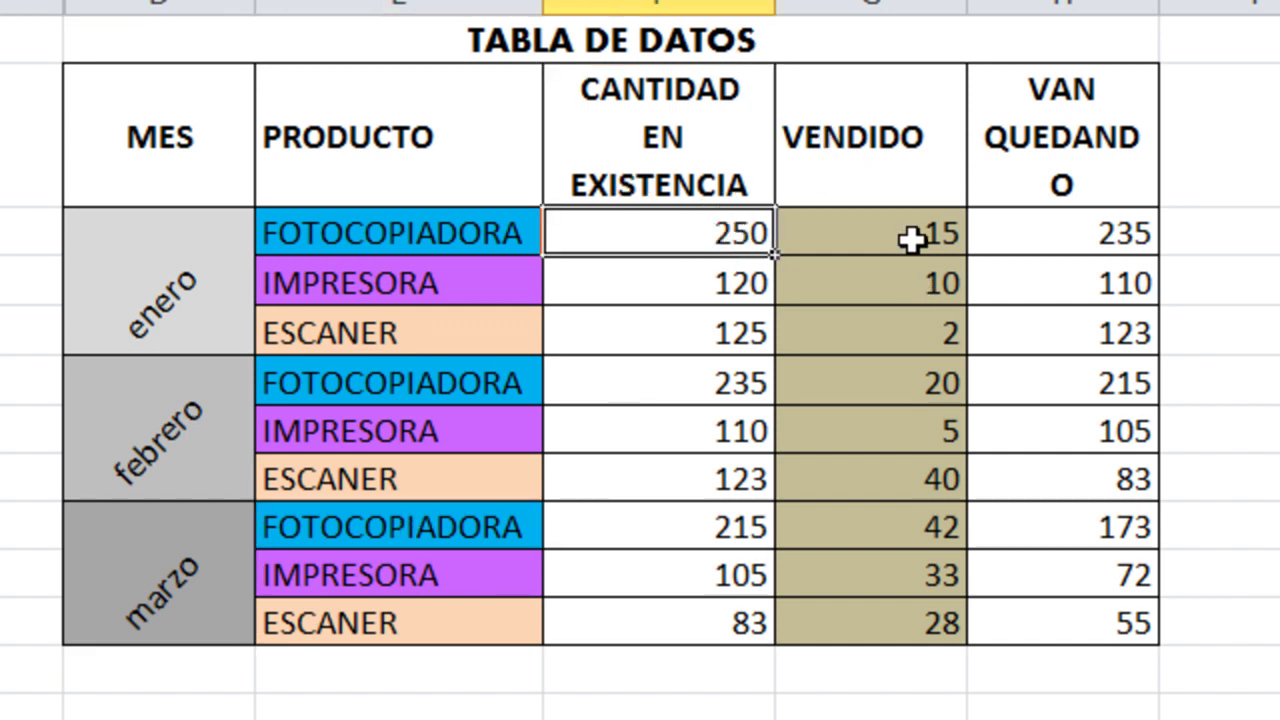
left_click(912, 240)
left_click(1105, 232)
left_click(737, 246)
left_click(1023, 234)
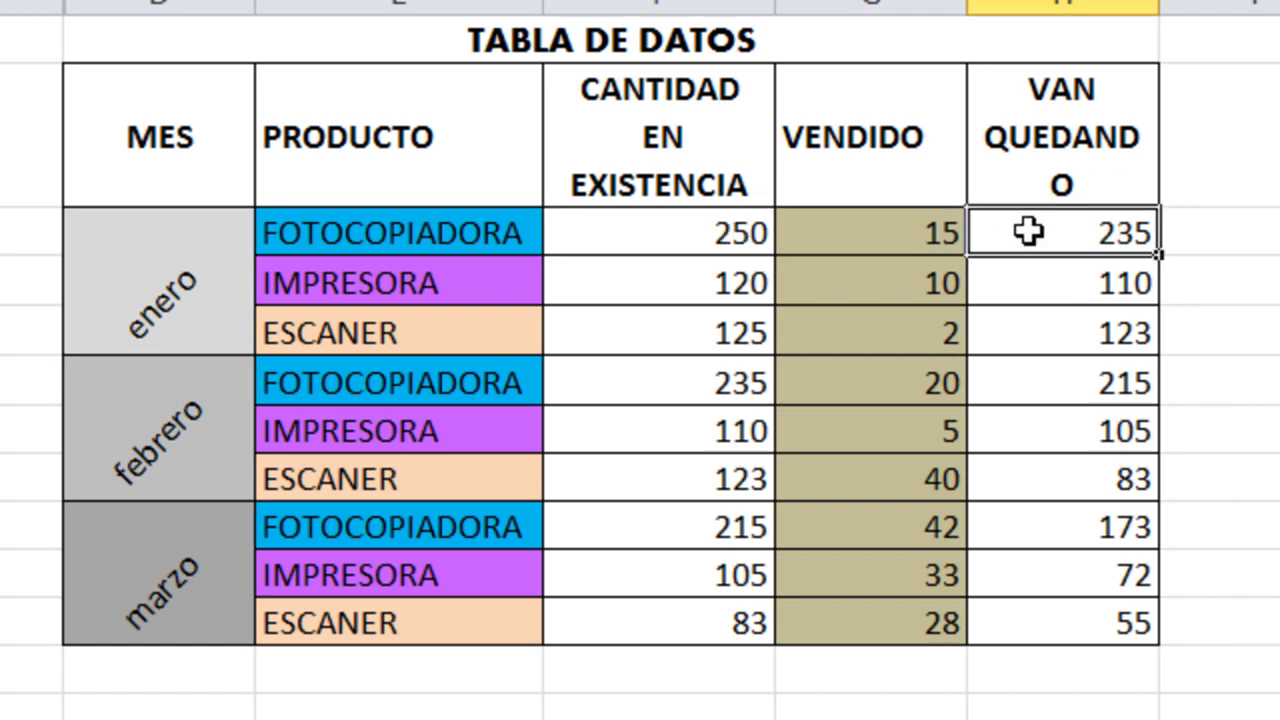
left_click(700, 246)
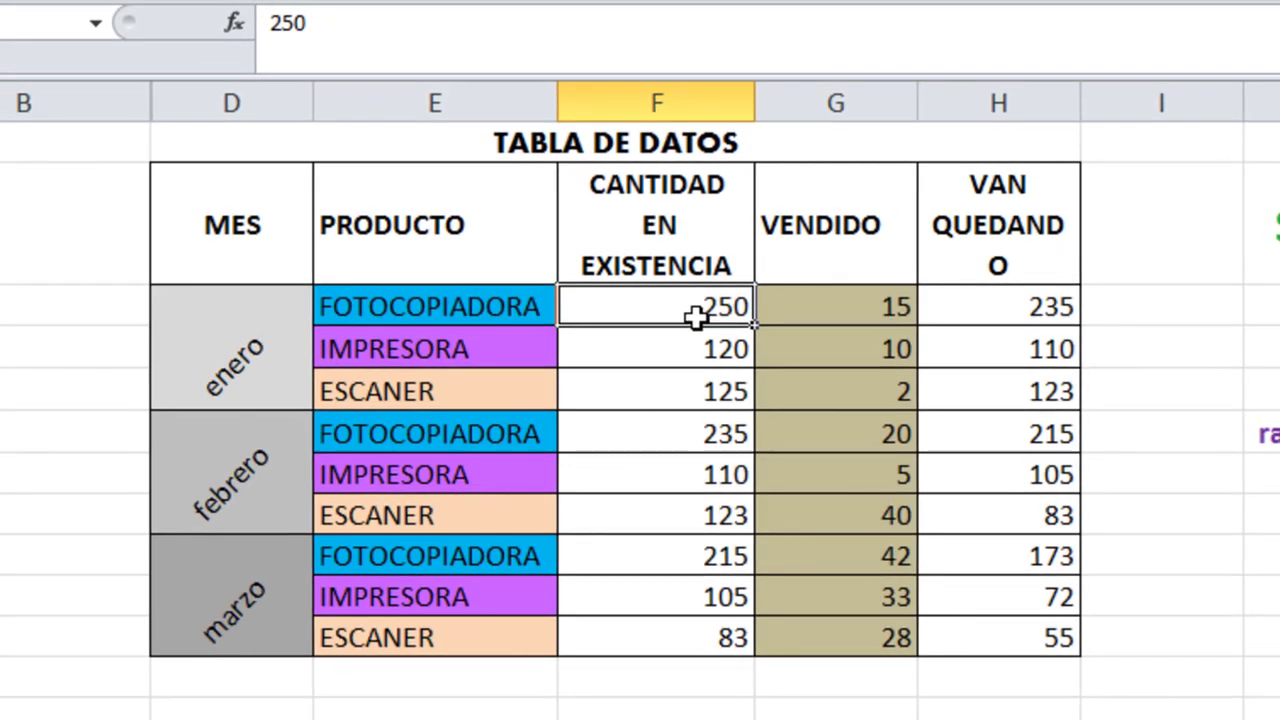
left_click(853, 317)
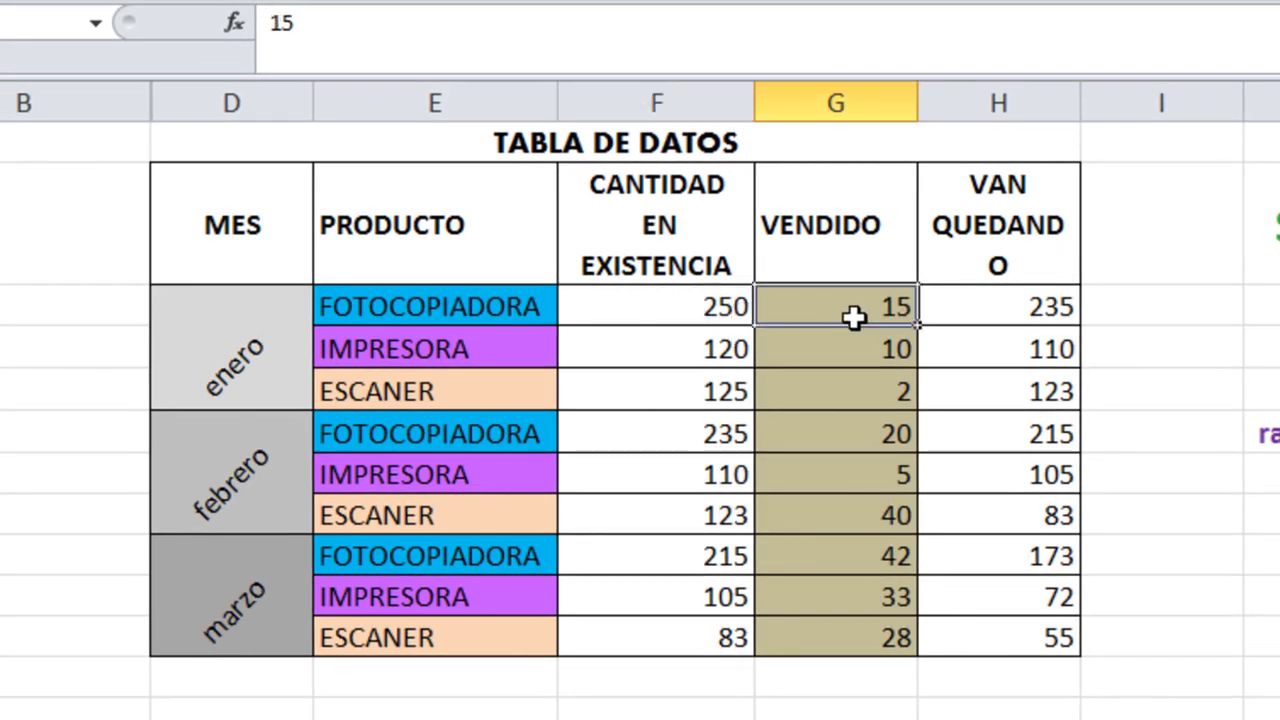
Check the remaining-stock formulas like =F3-G3 and the Total vendido de fotocopiadora label.
left_click(1041, 310)
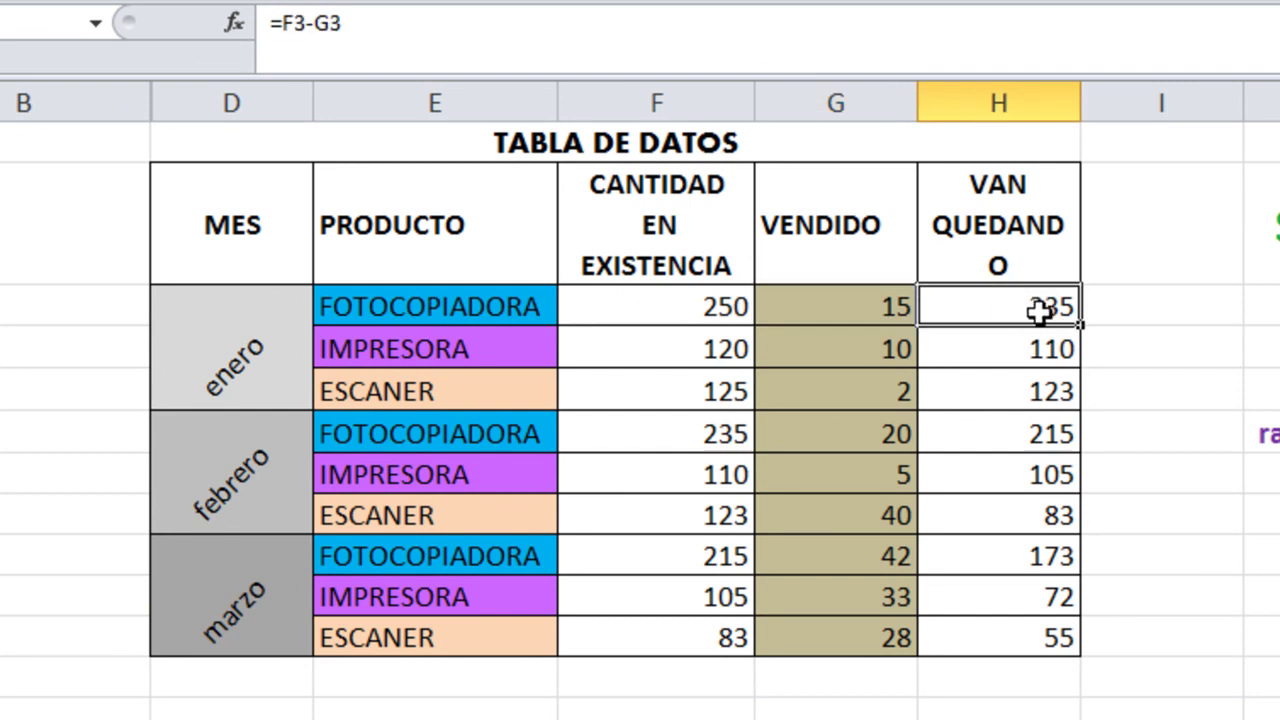
left_click(1012, 345)
left_click(1023, 390)
left_click(1030, 468)
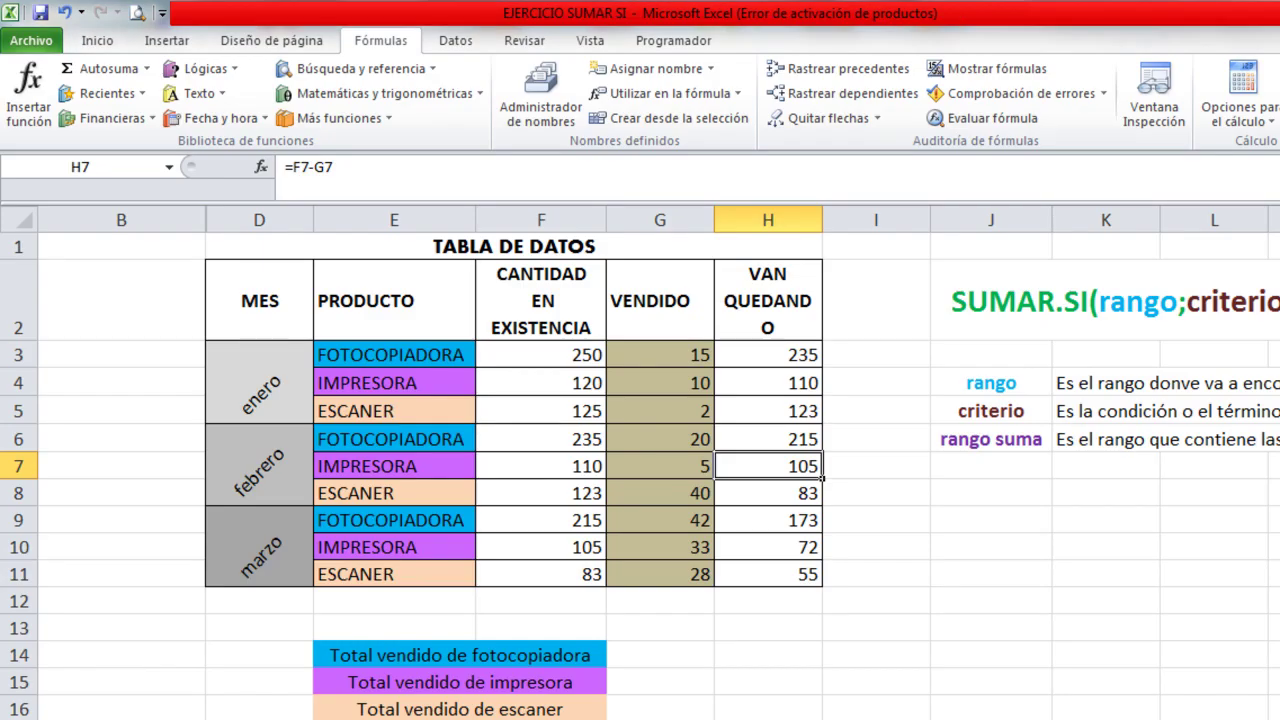
scroll(583, 605, "down", 1)
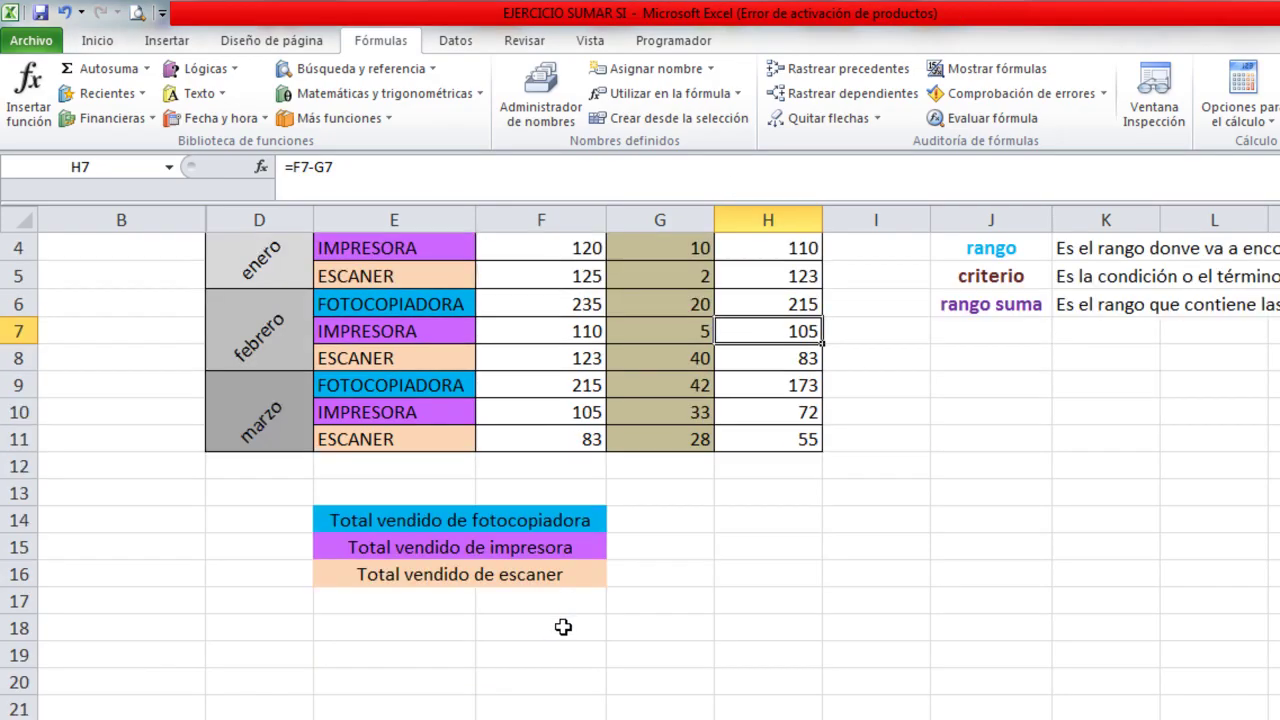
left_click(375, 519)
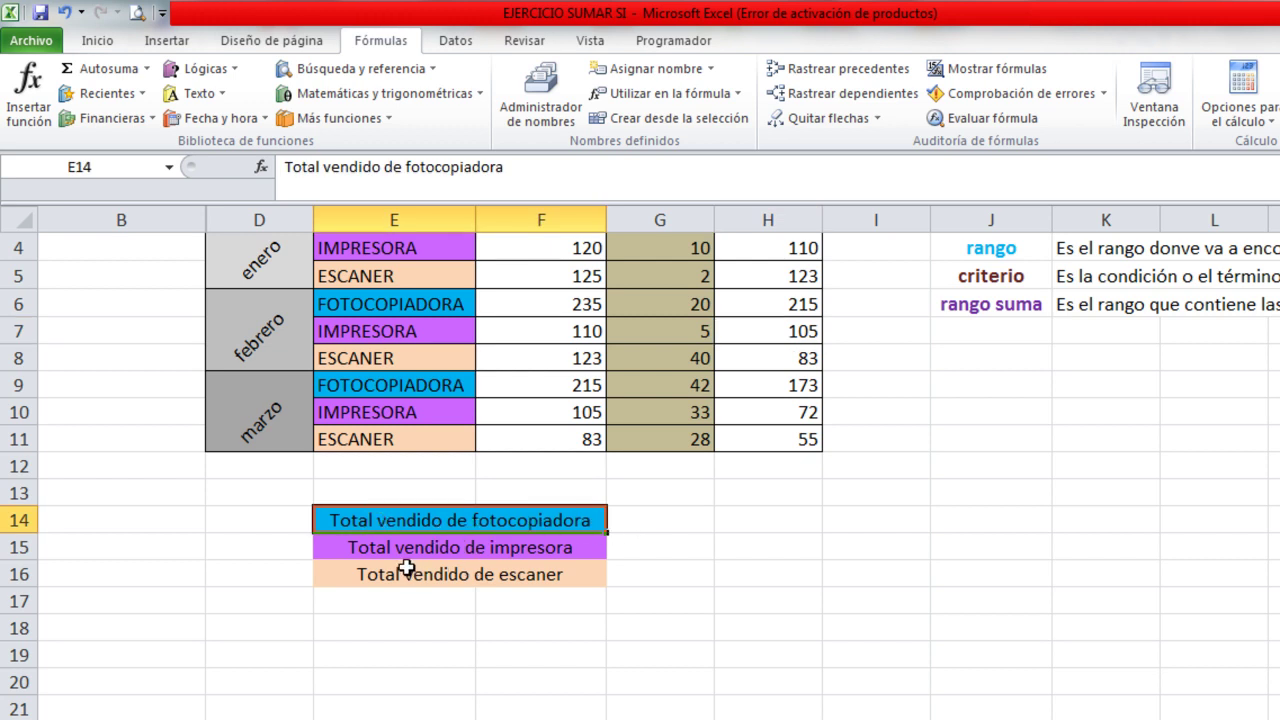
scroll(556, 537, "up", 3)
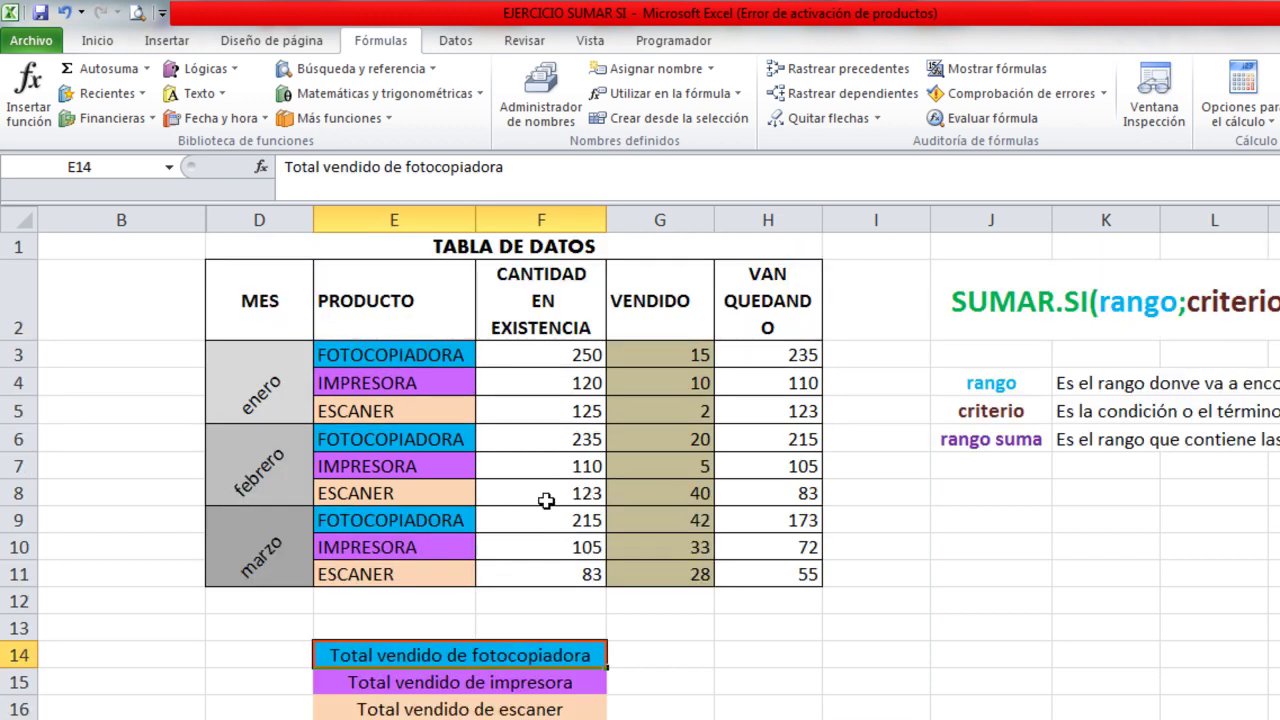
Review the FOTOCOPIADORA, IMPRESORA and ESCANER product cells across the months.
left_click(441, 355)
left_click(428, 407)
left_click(436, 383)
left_click(433, 408)
left_click(425, 440)
left_click(267, 475)
left_click(266, 568)
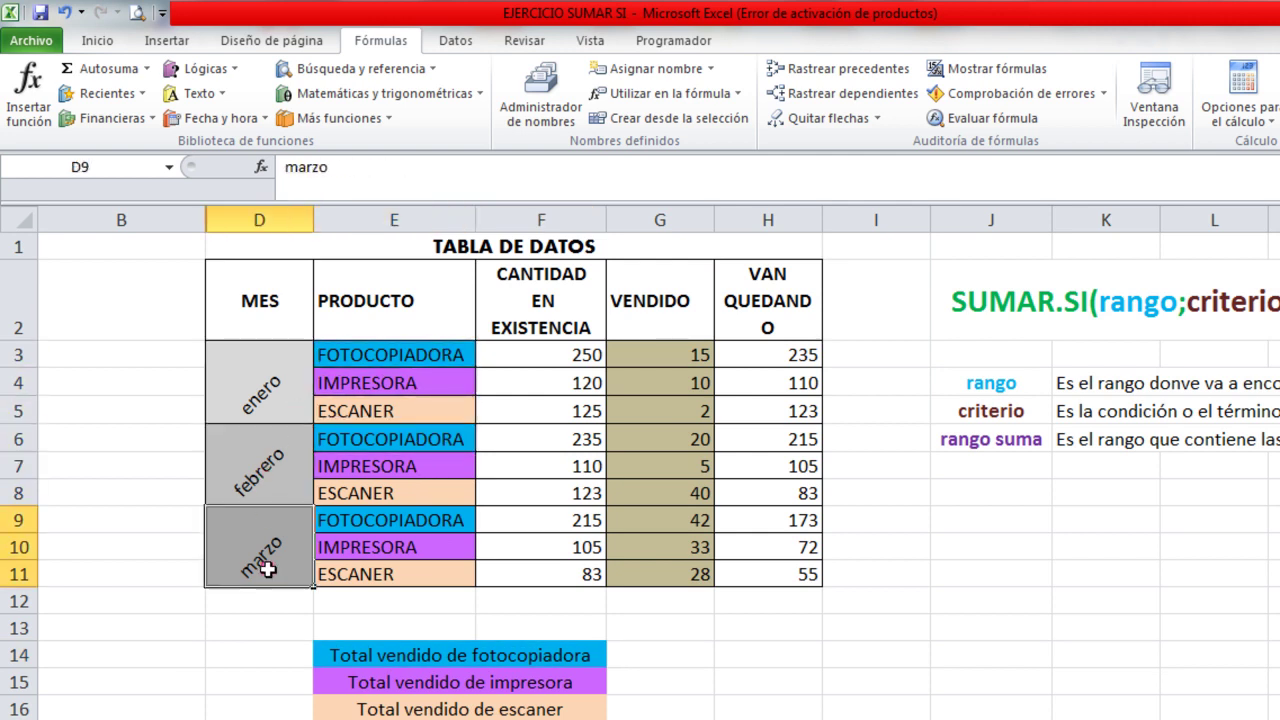
left_click(660, 364)
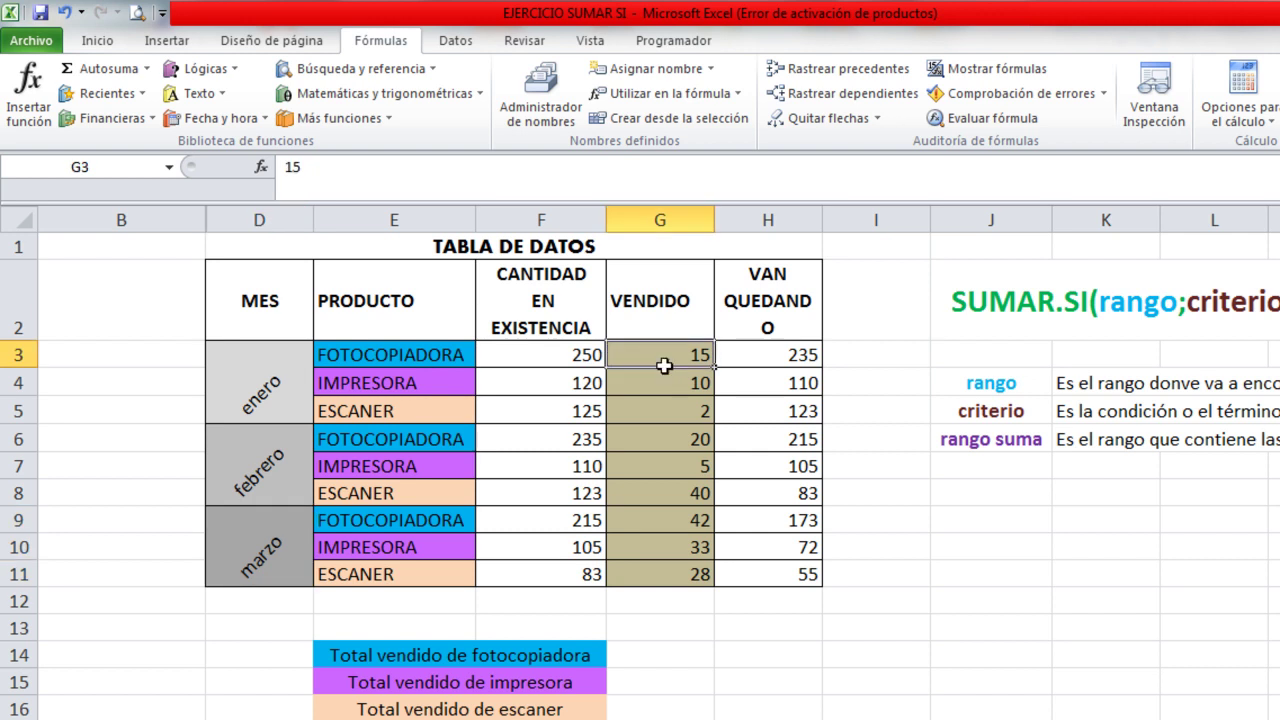
left_click(587, 285)
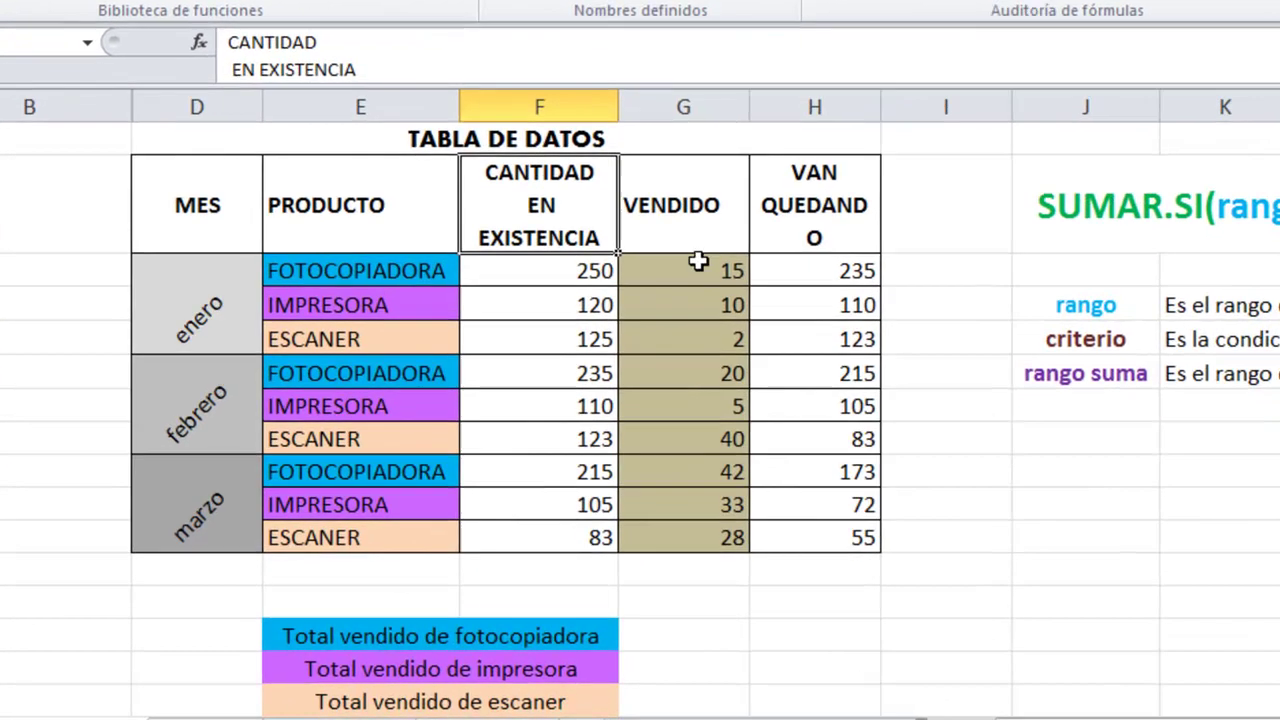
Select the VENDIDO figures, picking out the FOTOCOPIADORA sales 15, 20 and 42.
left_click_drag(673, 349, 648, 531)
left_click_drag(669, 484, 668, 536)
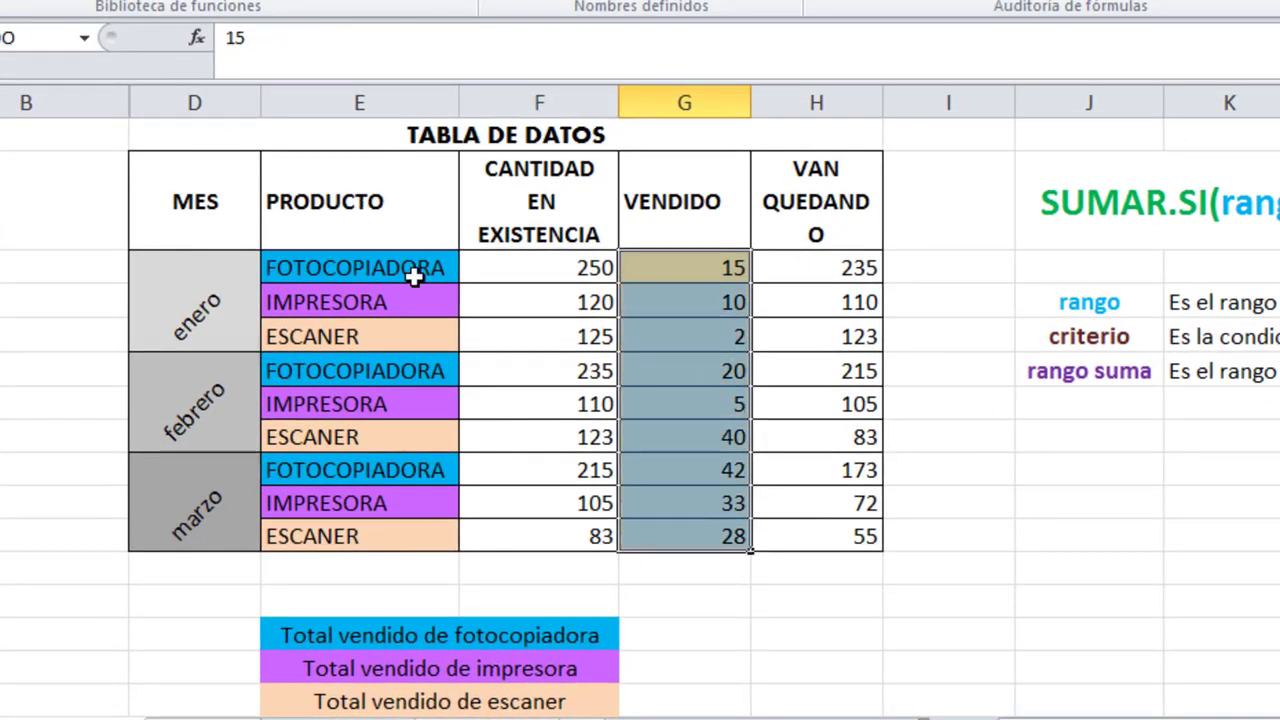
left_click(690, 263)
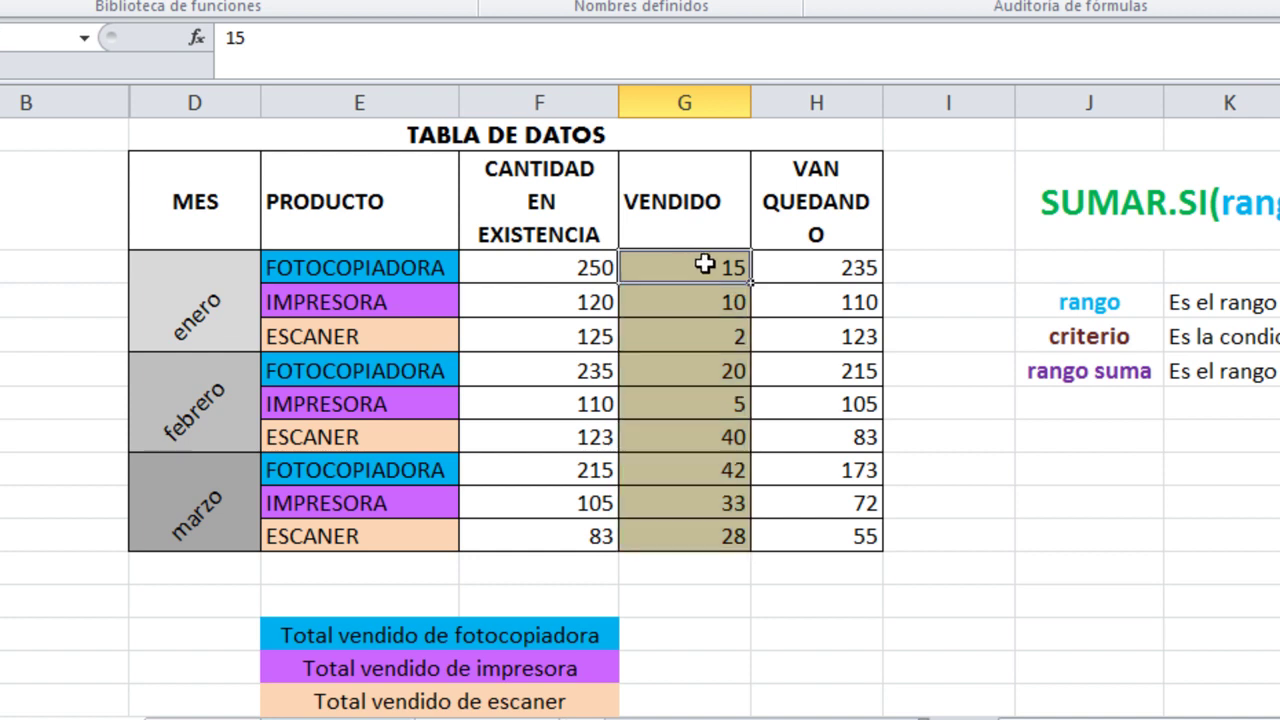
left_click(697, 371)
left_click(663, 477)
left_click(685, 206)
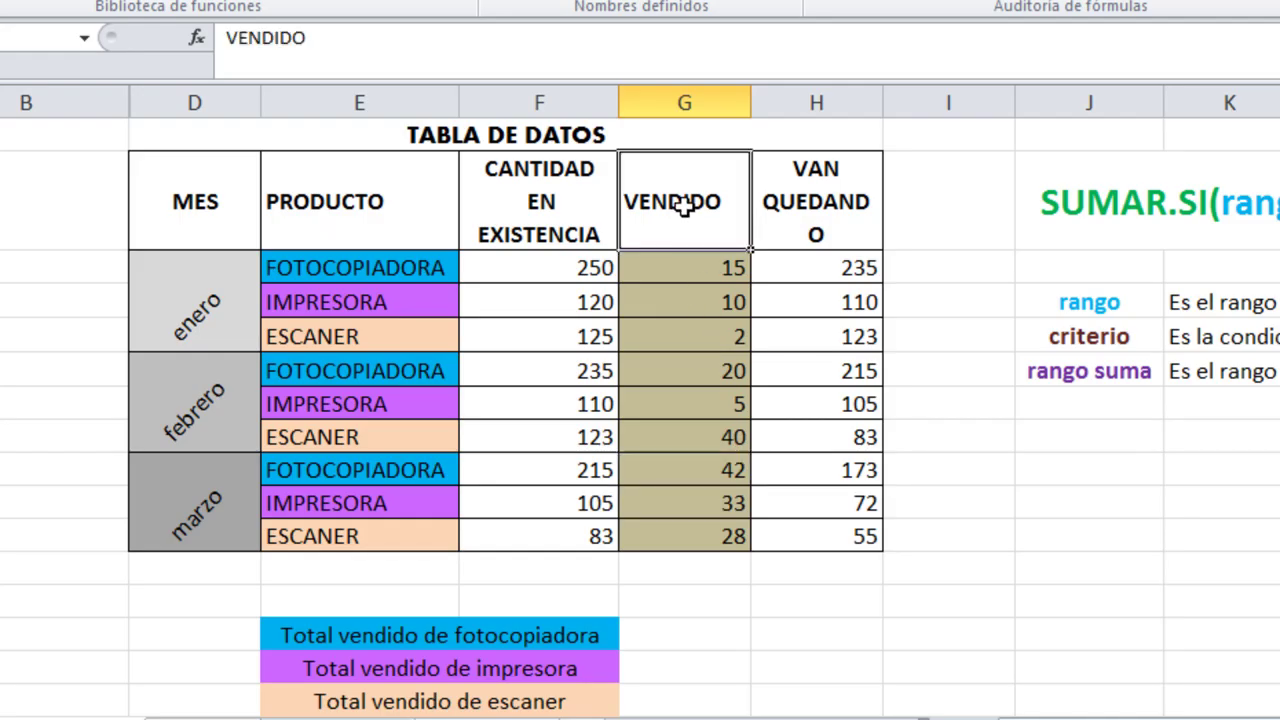
left_click(698, 583)
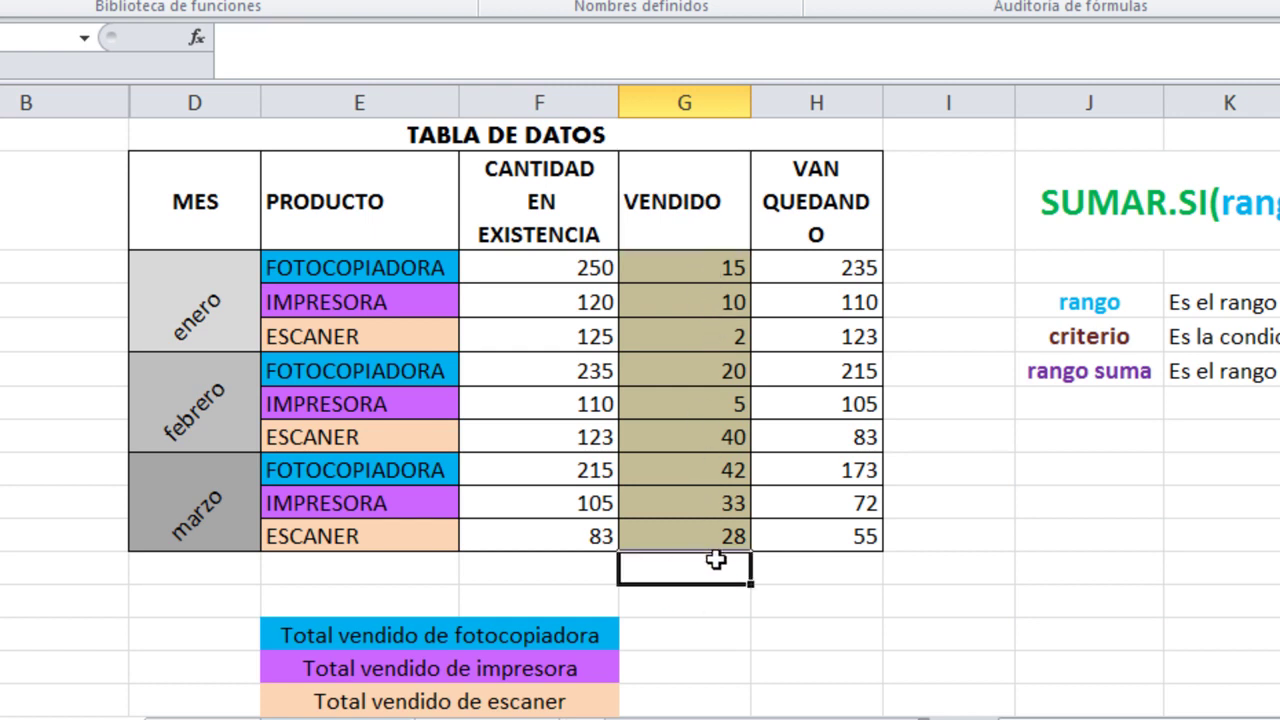
left_click(555, 265)
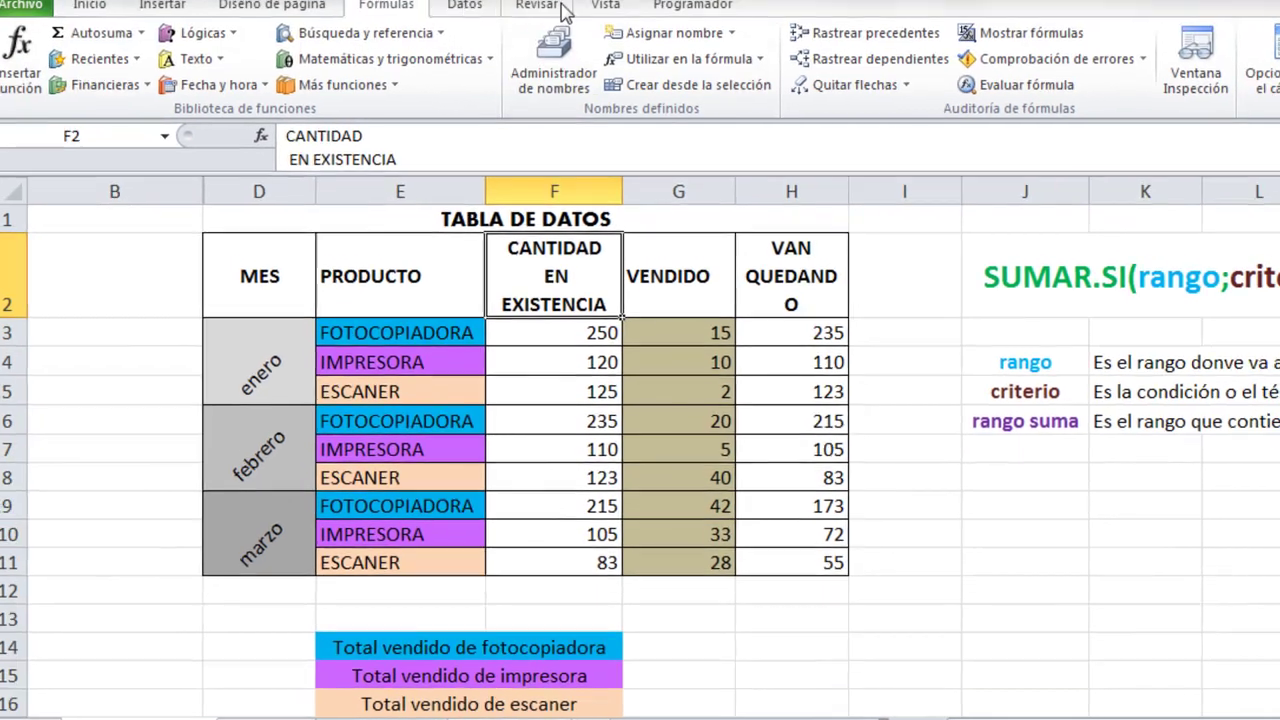
Turn on filtering and filter PRODUCTO to show only FOTOCOPIADORA rows.
left_click(465, 10)
left_click(610, 70)
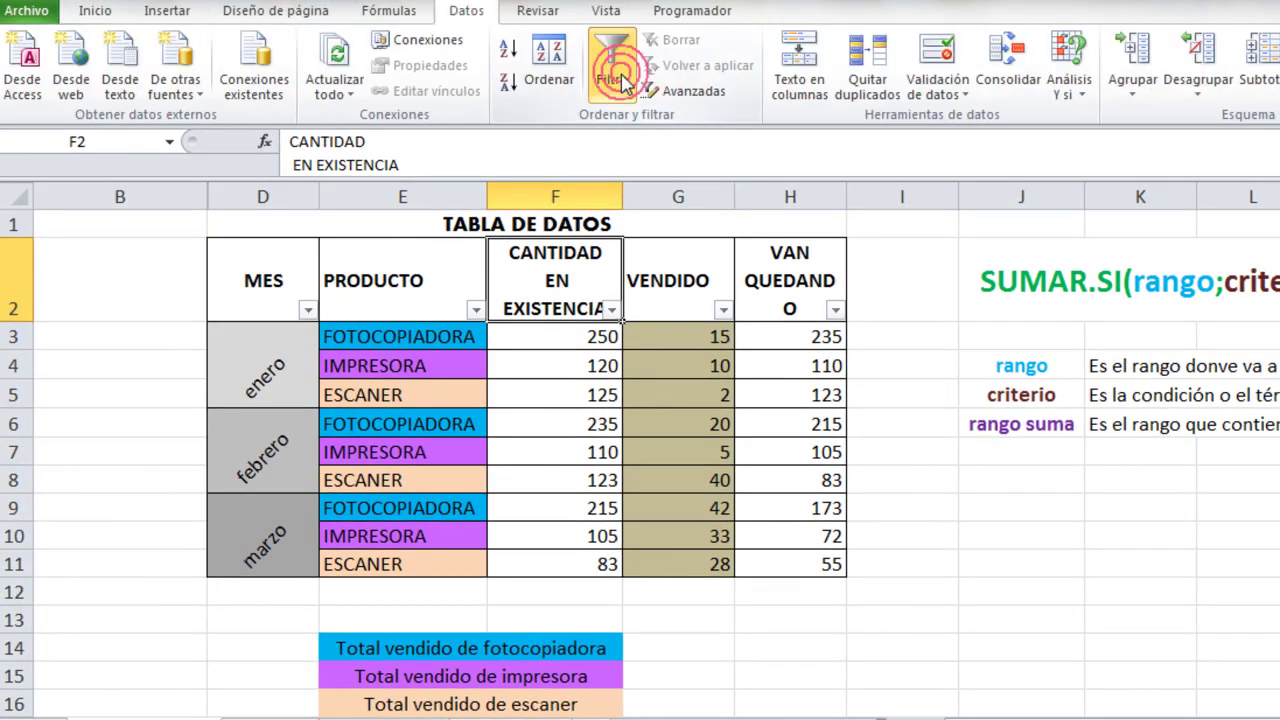
left_click(476, 311)
left_click(243, 525)
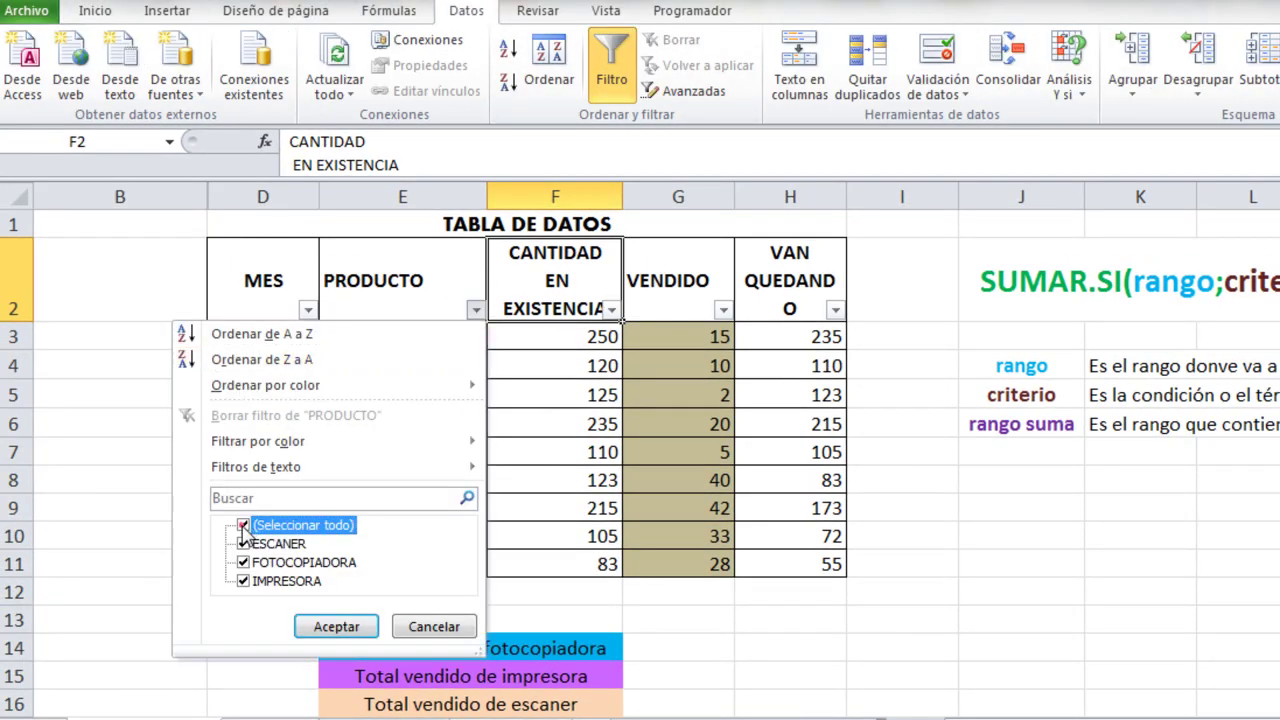
left_click(243, 562)
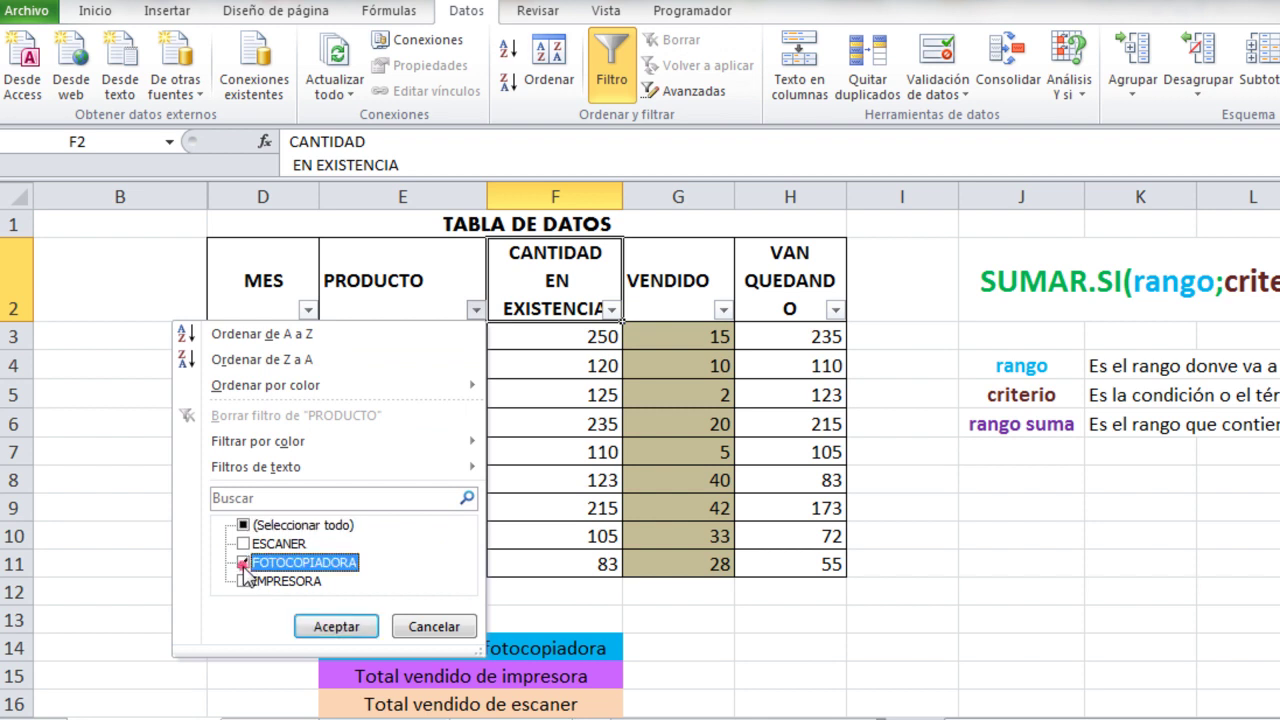
left_click(340, 626)
AutoSum the visible VENDIDO values in the cell below the column, giving 77.
left_click(612, 341)
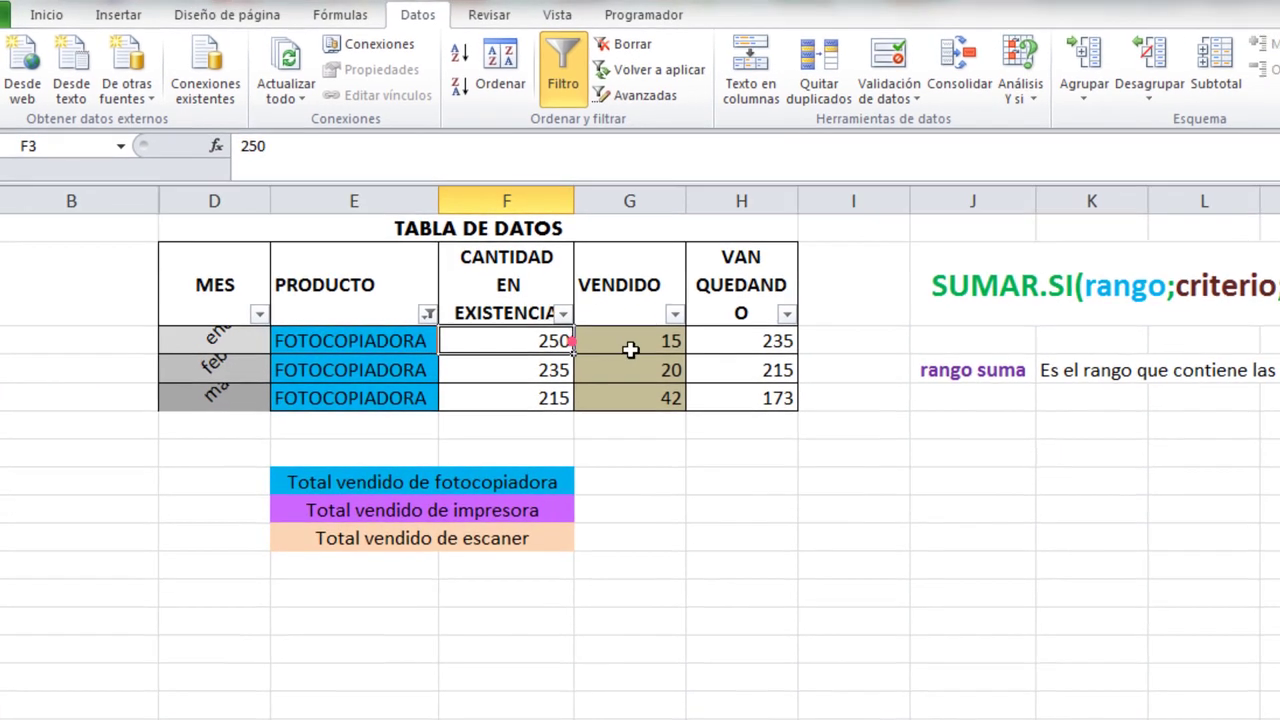
left_click_drag(630, 342, 630, 399)
left_click(628, 426)
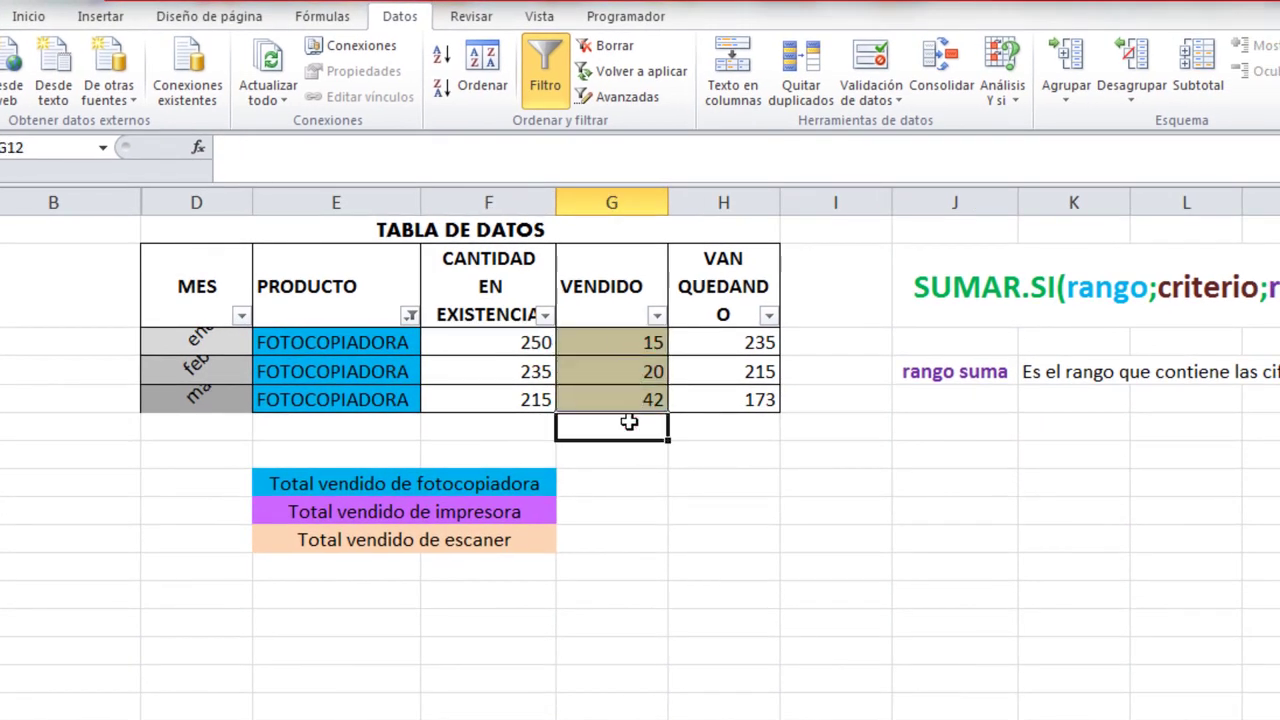
left_click(38, 17)
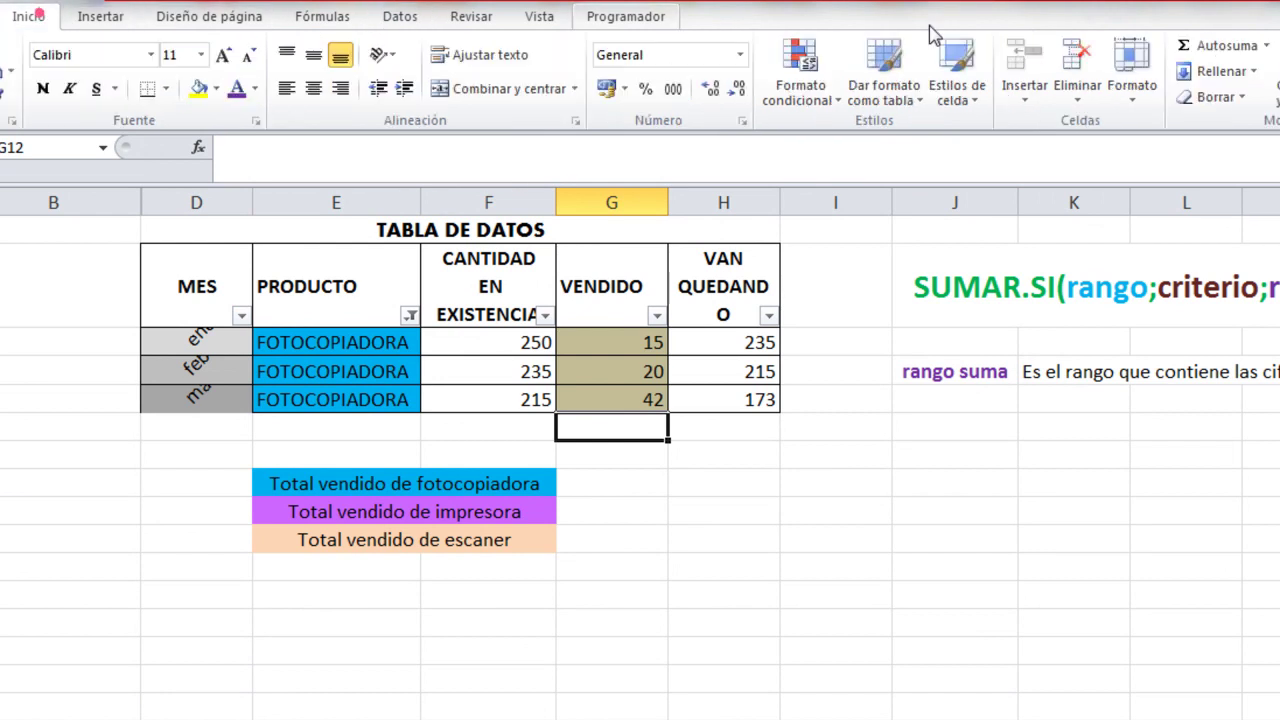
left_click(1207, 50)
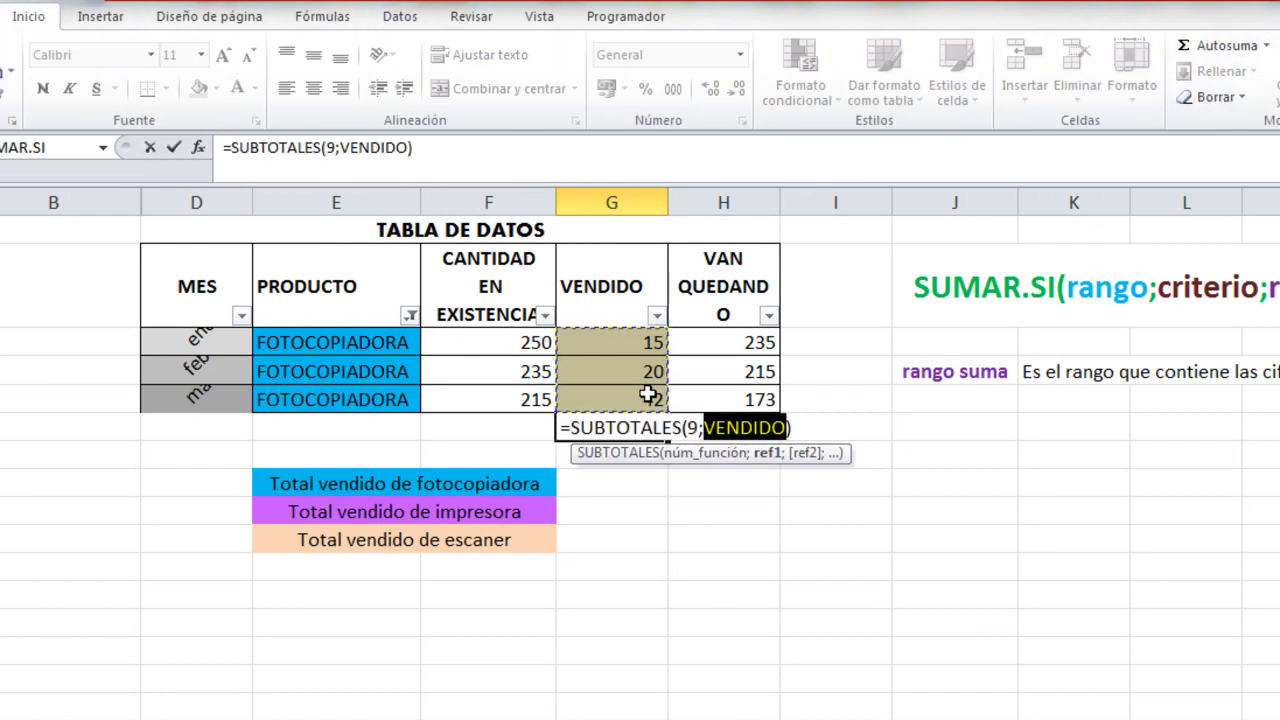
key("Return")
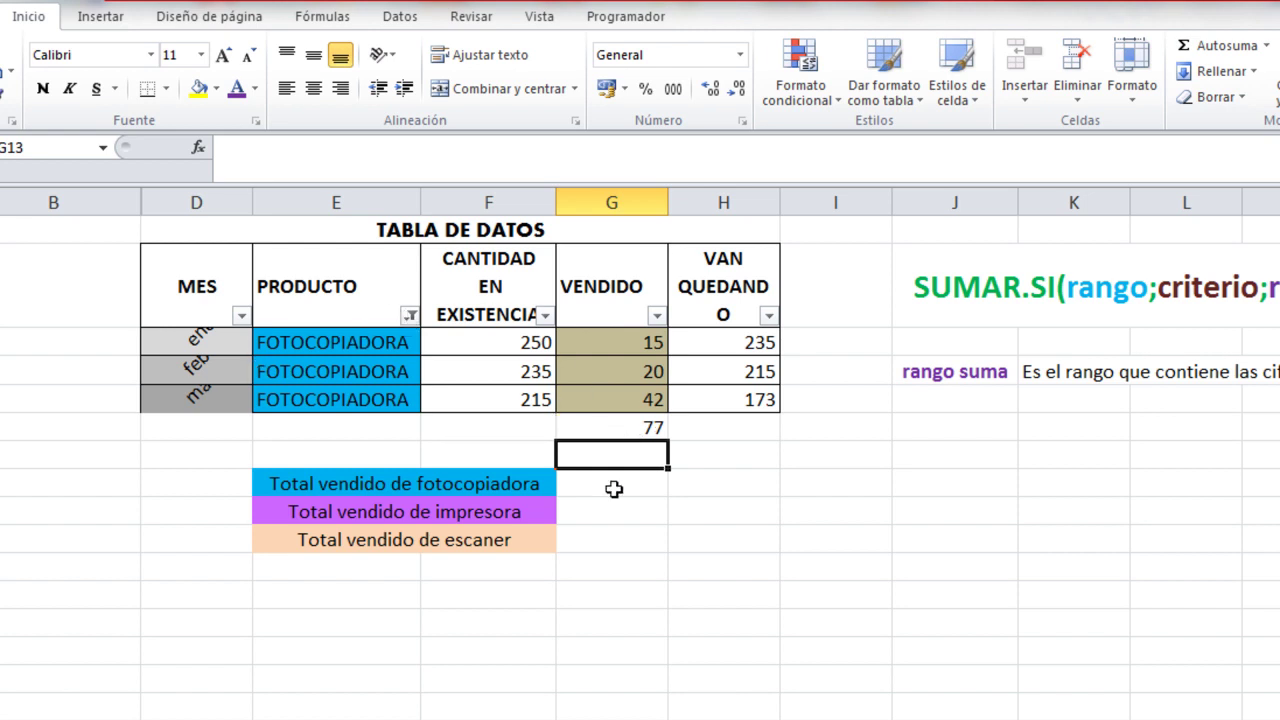
left_click(488, 286)
Turn off the filter to show all rows and delete the 195 total in G12.
left_click(400, 16)
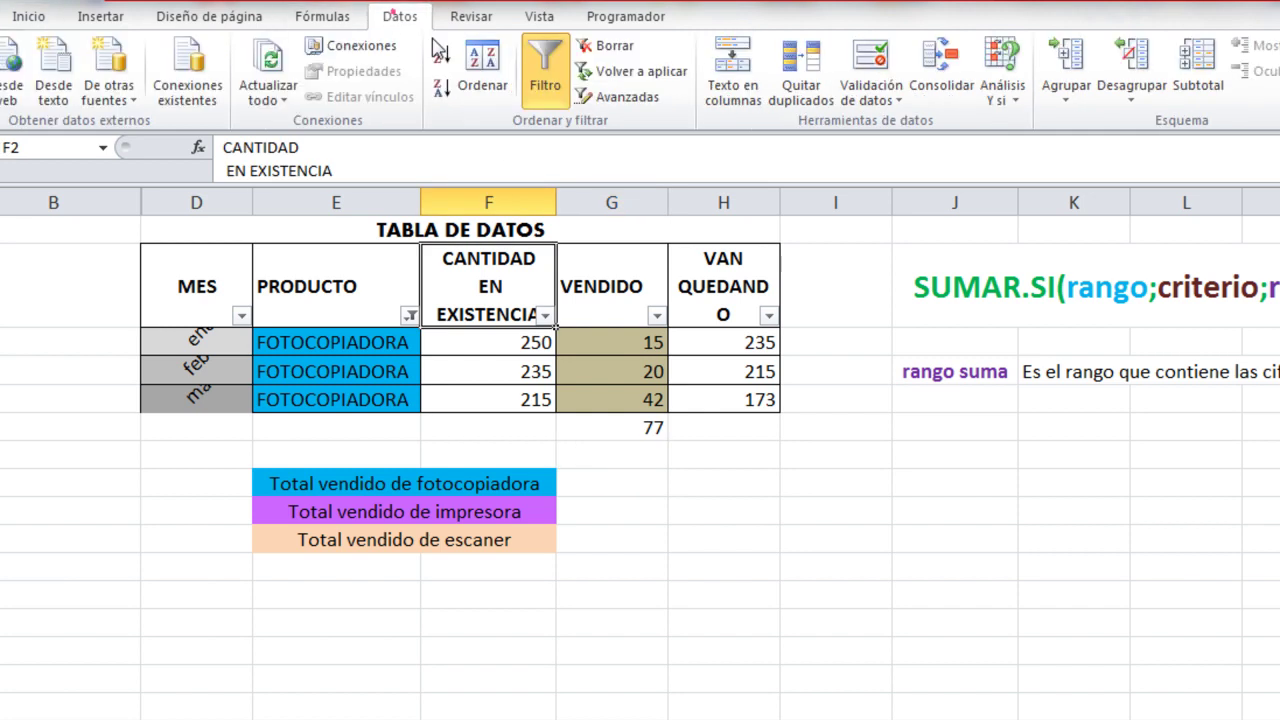
left_click(545, 70)
left_click(652, 597)
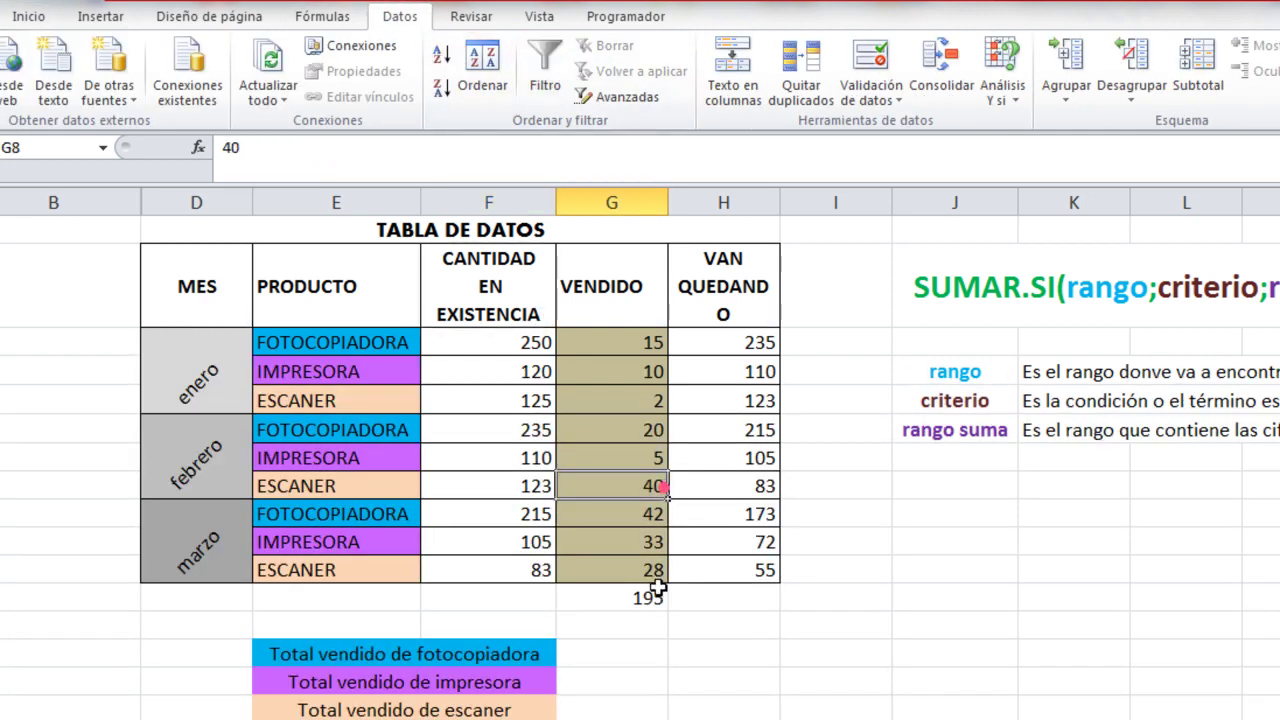
key("Delete")
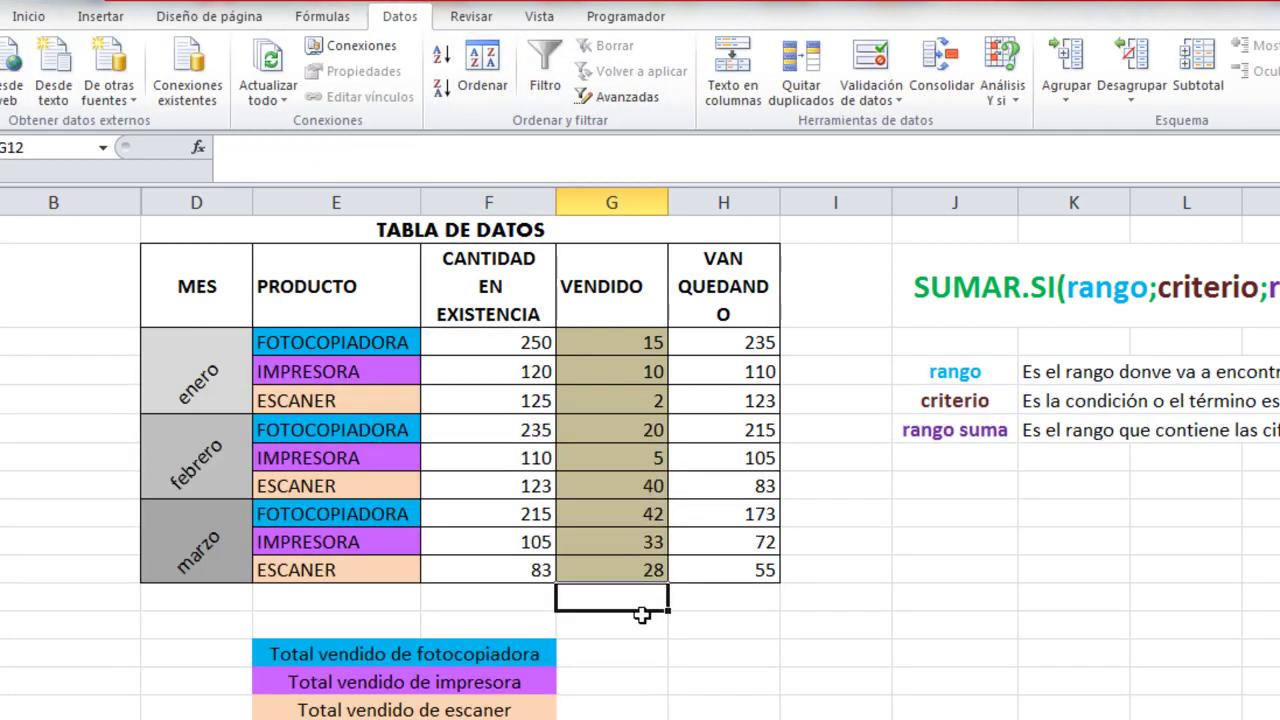
left_click(612, 665)
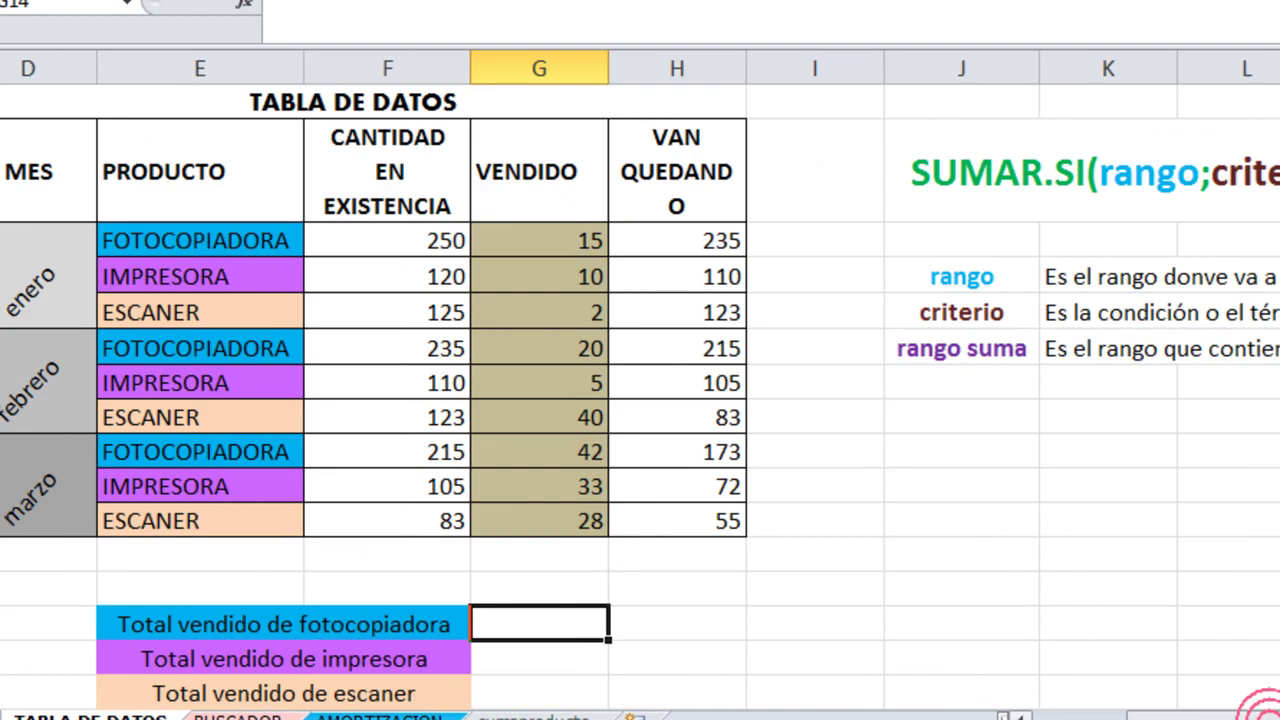
Enter =SUMAR.SI(PRODUCTO;"fotocopiadora";VENDIDO) in G14, returning 77.
type("=sum")
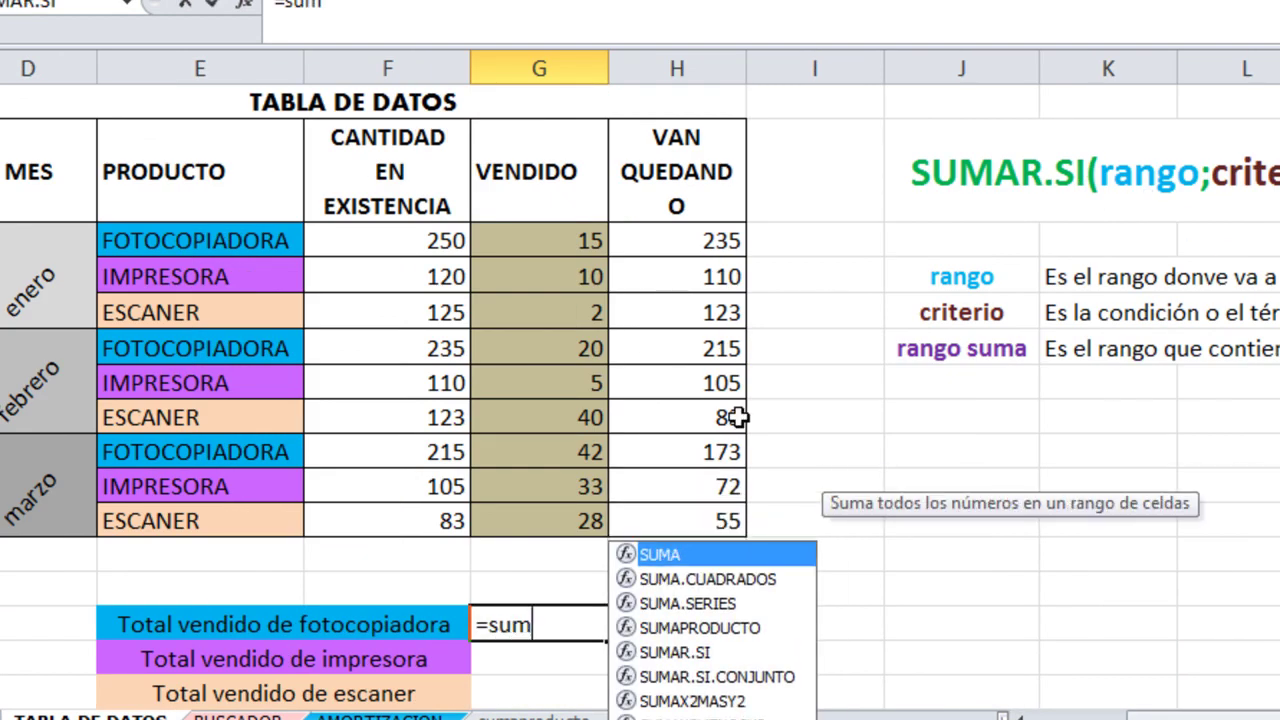
type("ar,")
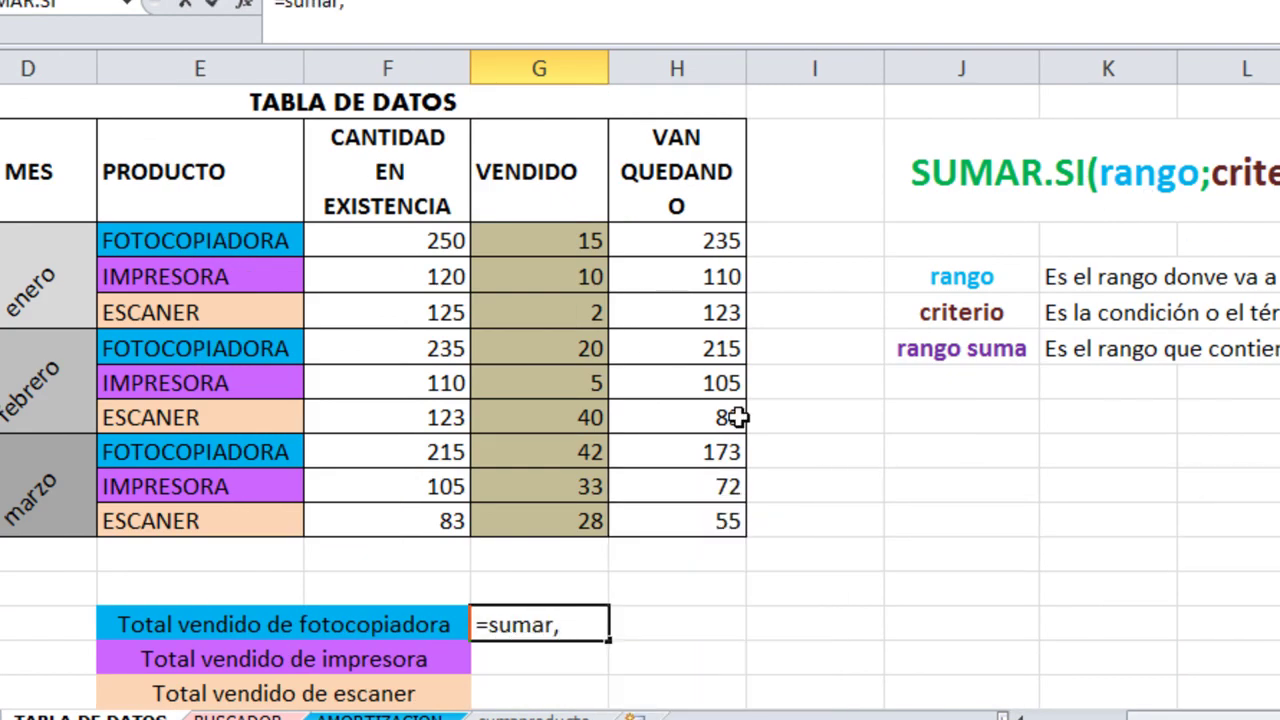
key("BackSpace")
double_click(608, 658)
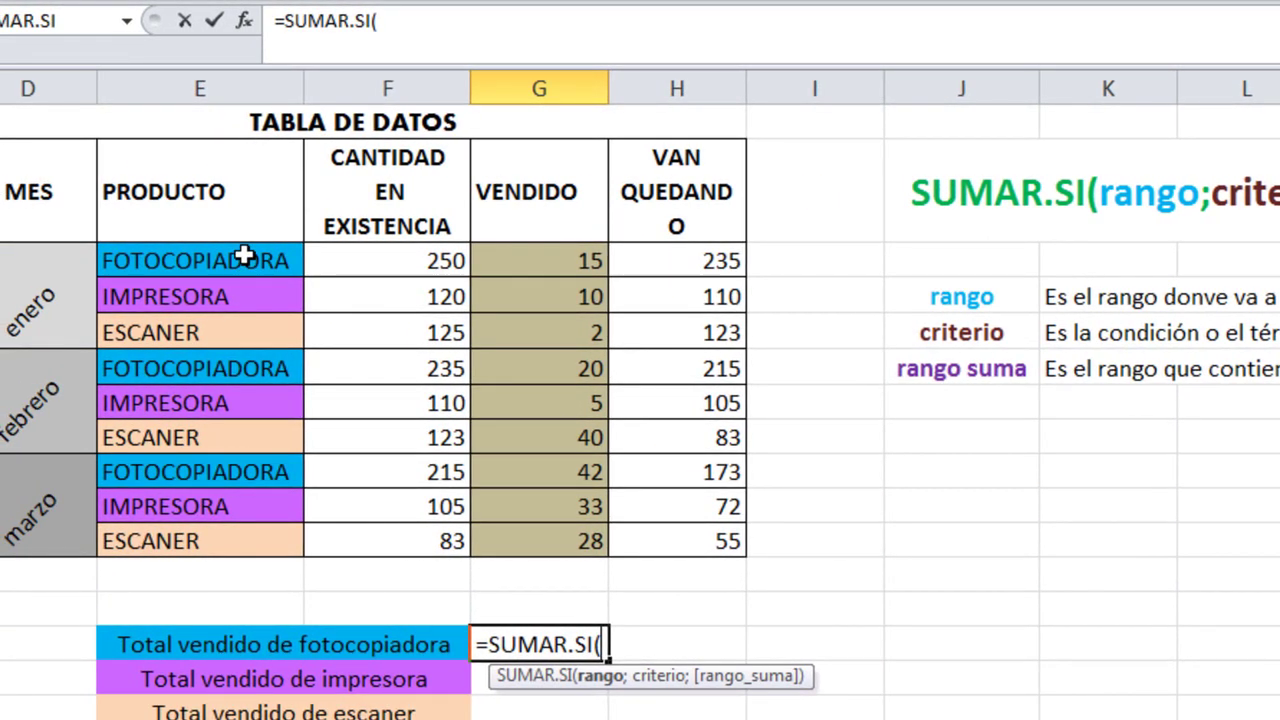
left_click_drag(244, 257, 214, 537)
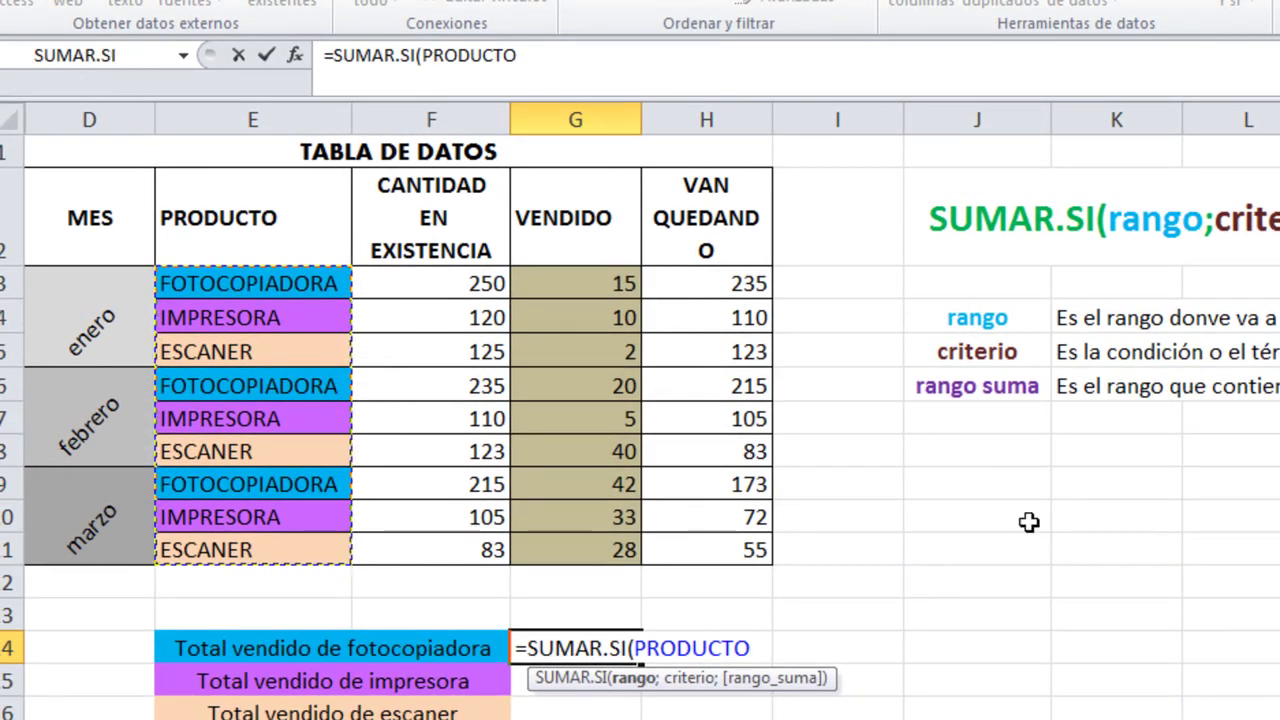
type(";")
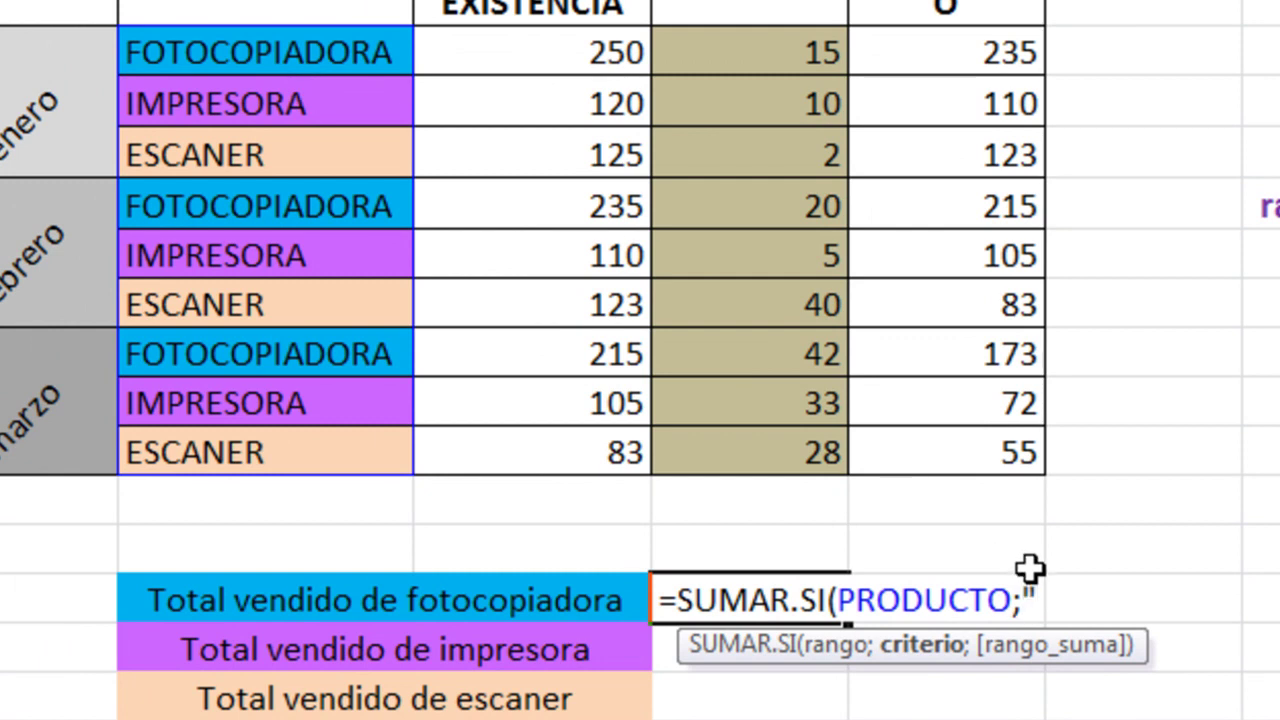
type("oco")
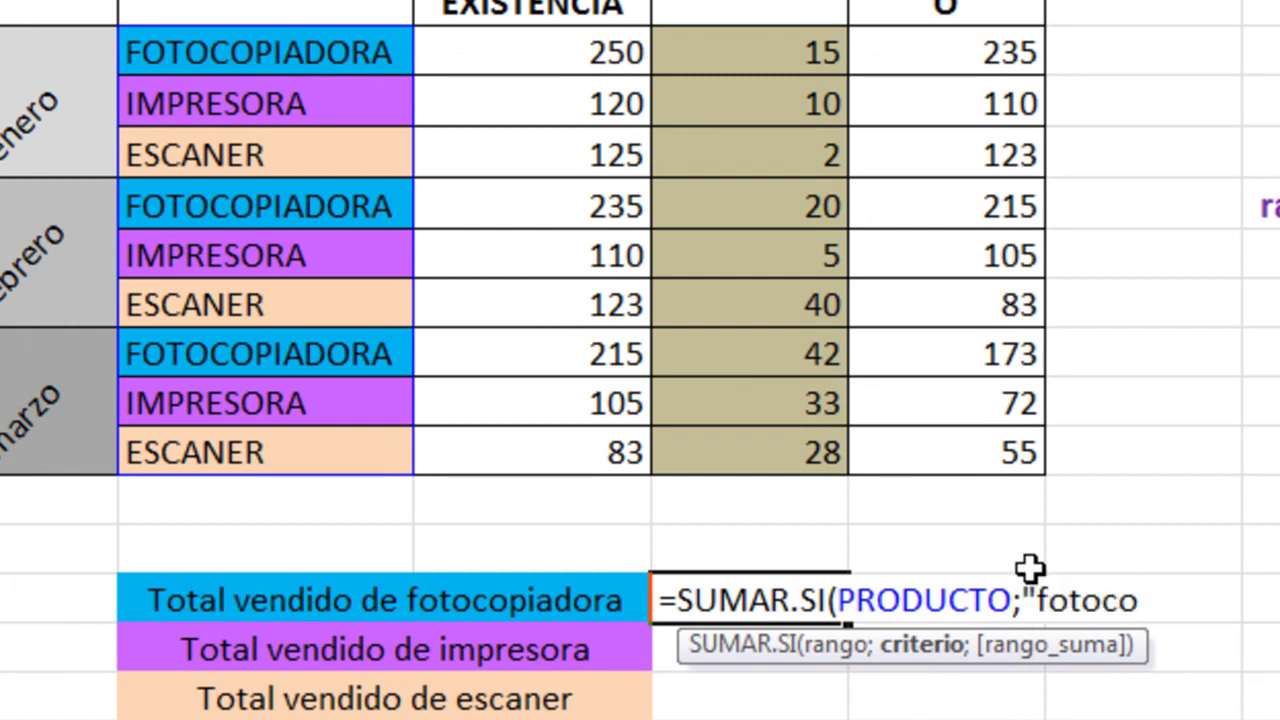
type("pi")
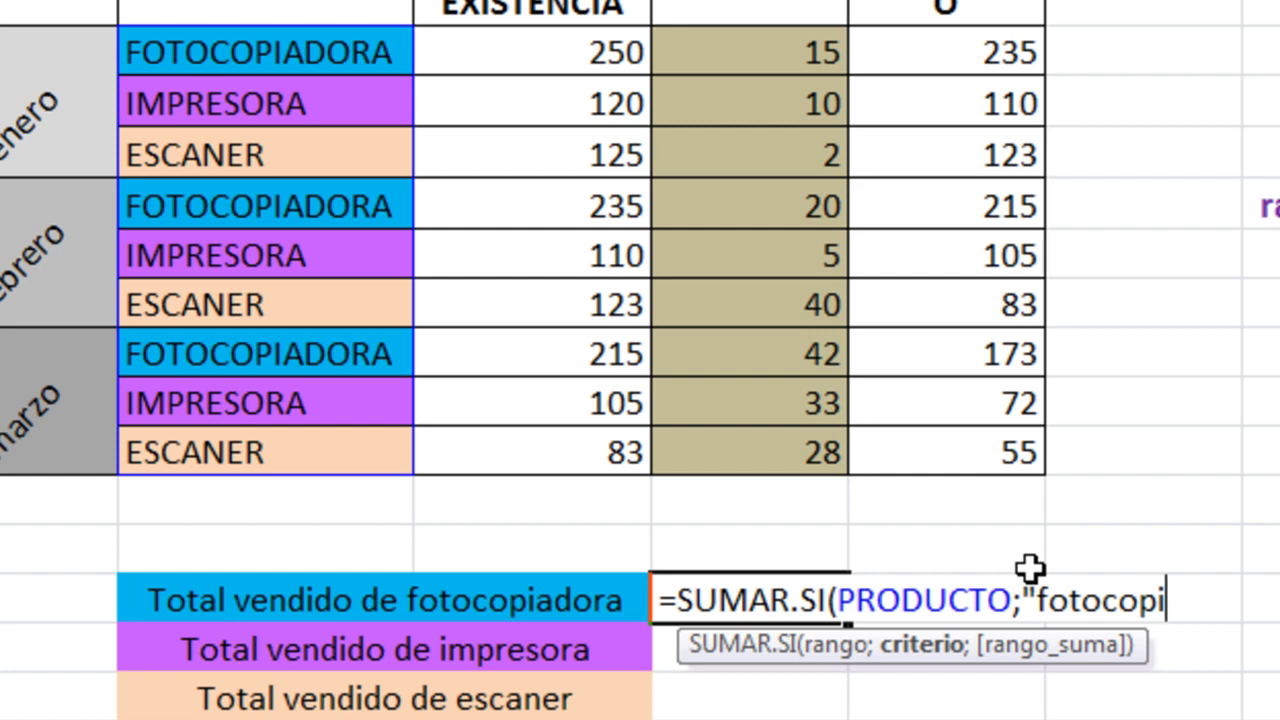
type("adora\"")
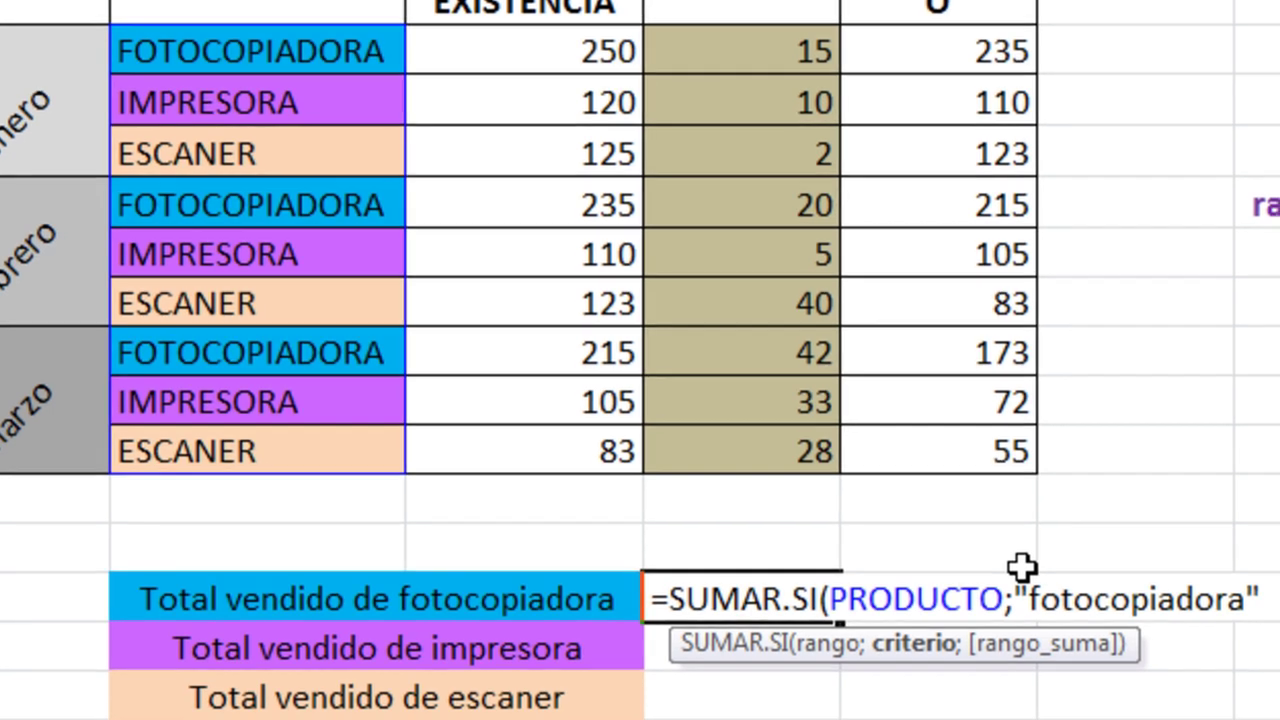
type(";")
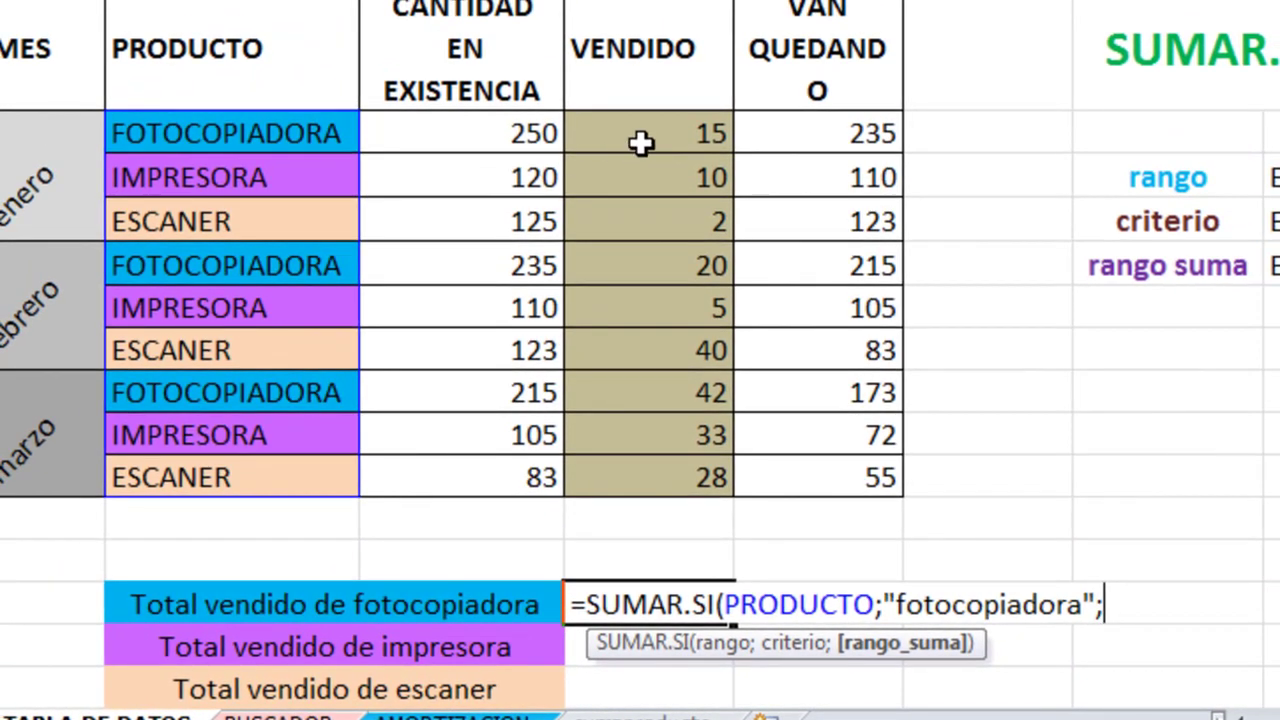
mouse_move(646, 137)
left_mouse_down()
mouse_move(646, 403)
mouse_move(663, 478)
left_mouse_up()
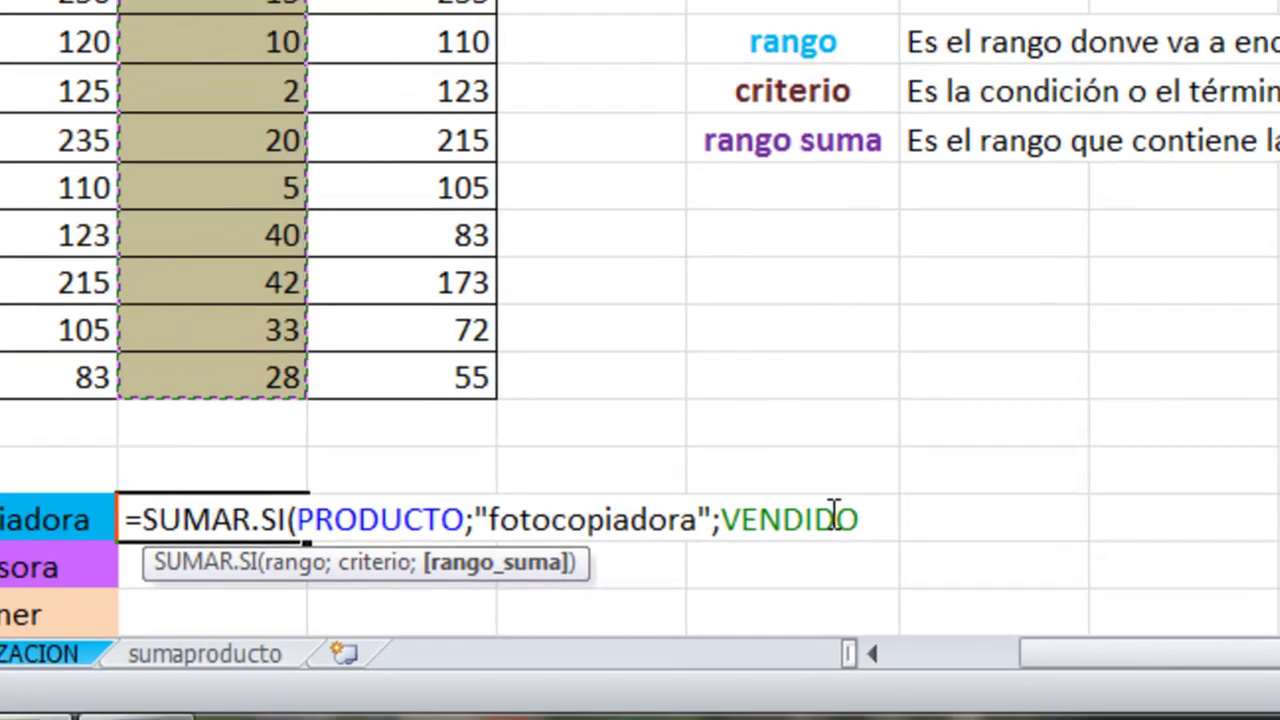
type(")")
key("Return")
key("Up")
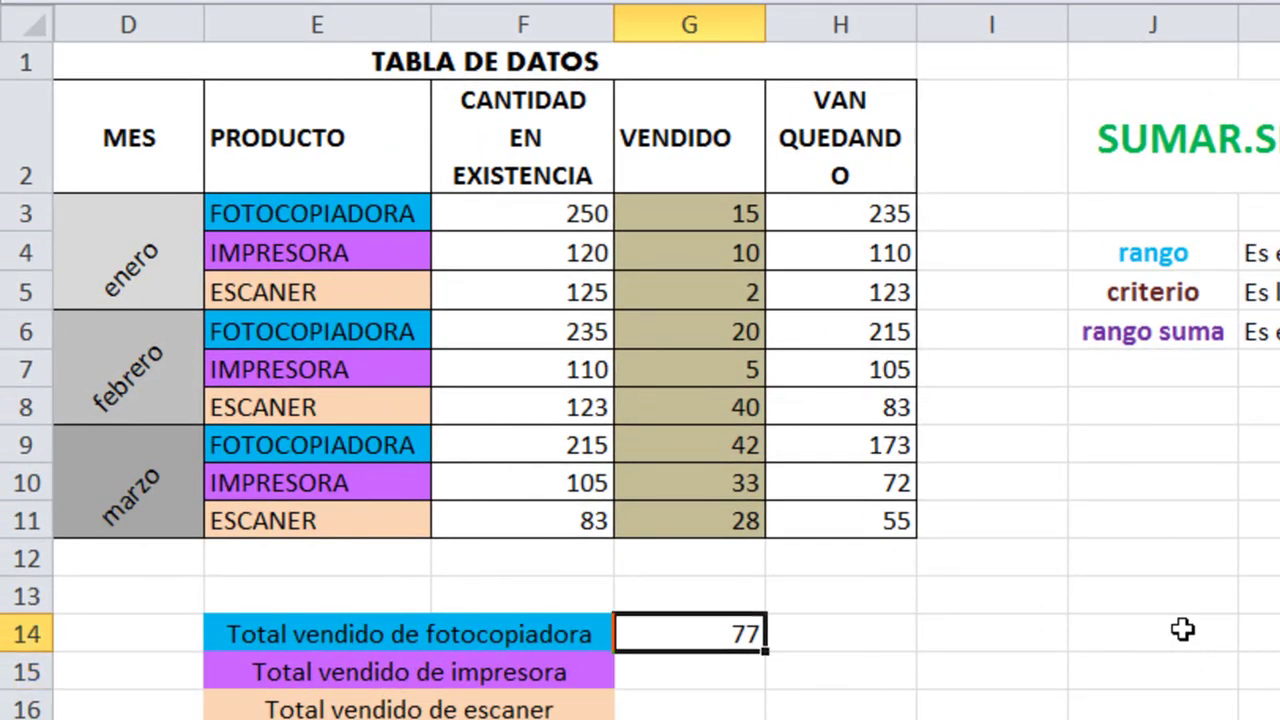
Start a SUMAR.SI in H14 with the PRODUCTO range and cell E3 as criterion.
left_click(834, 629)
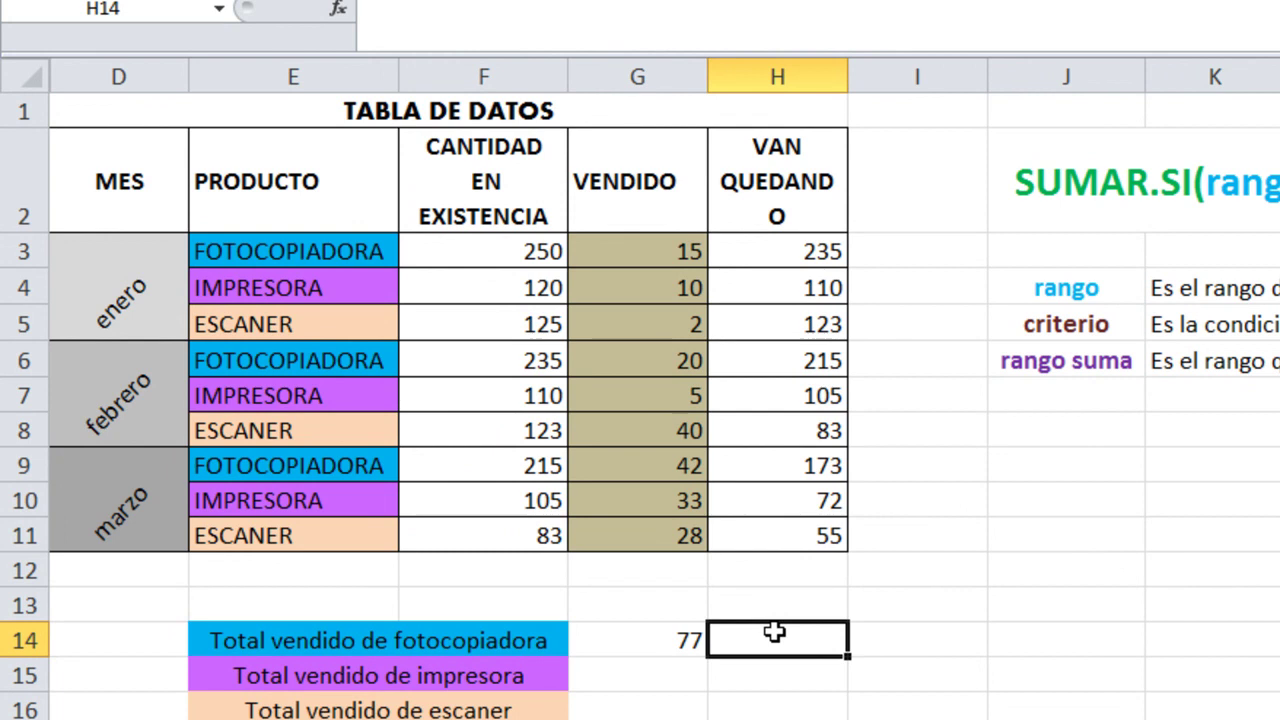
type("=s")
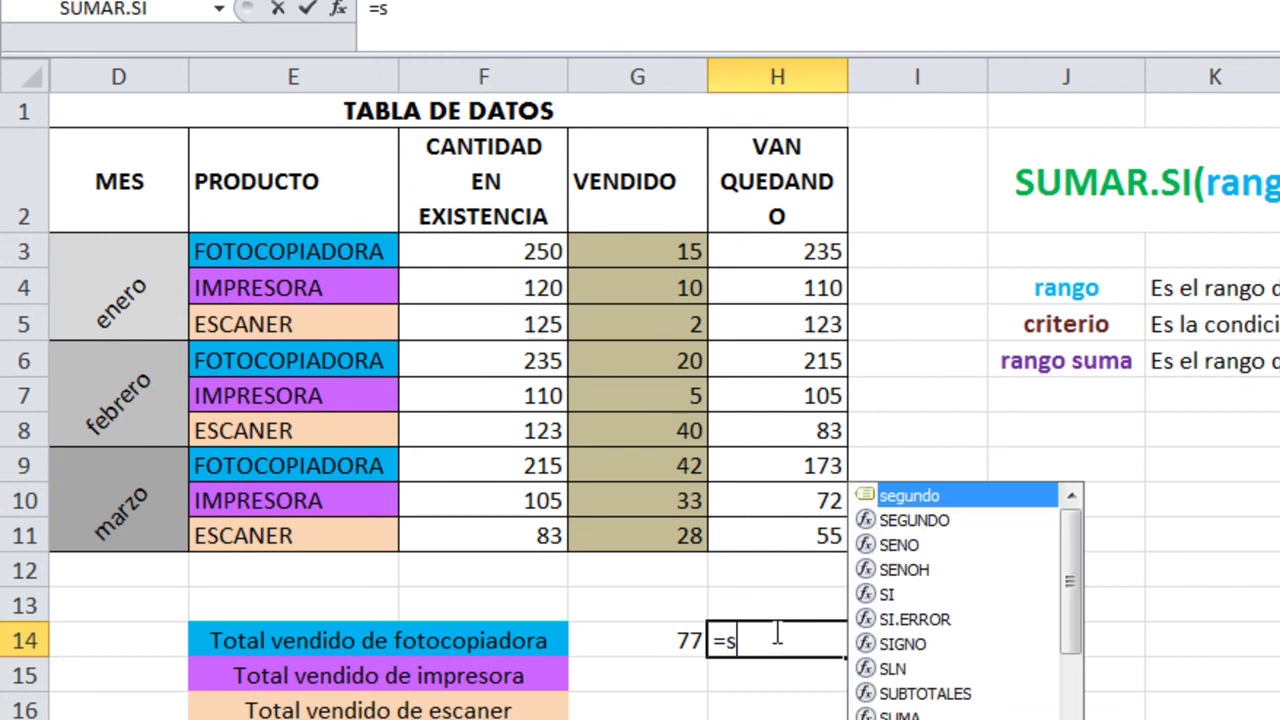
type("umar")
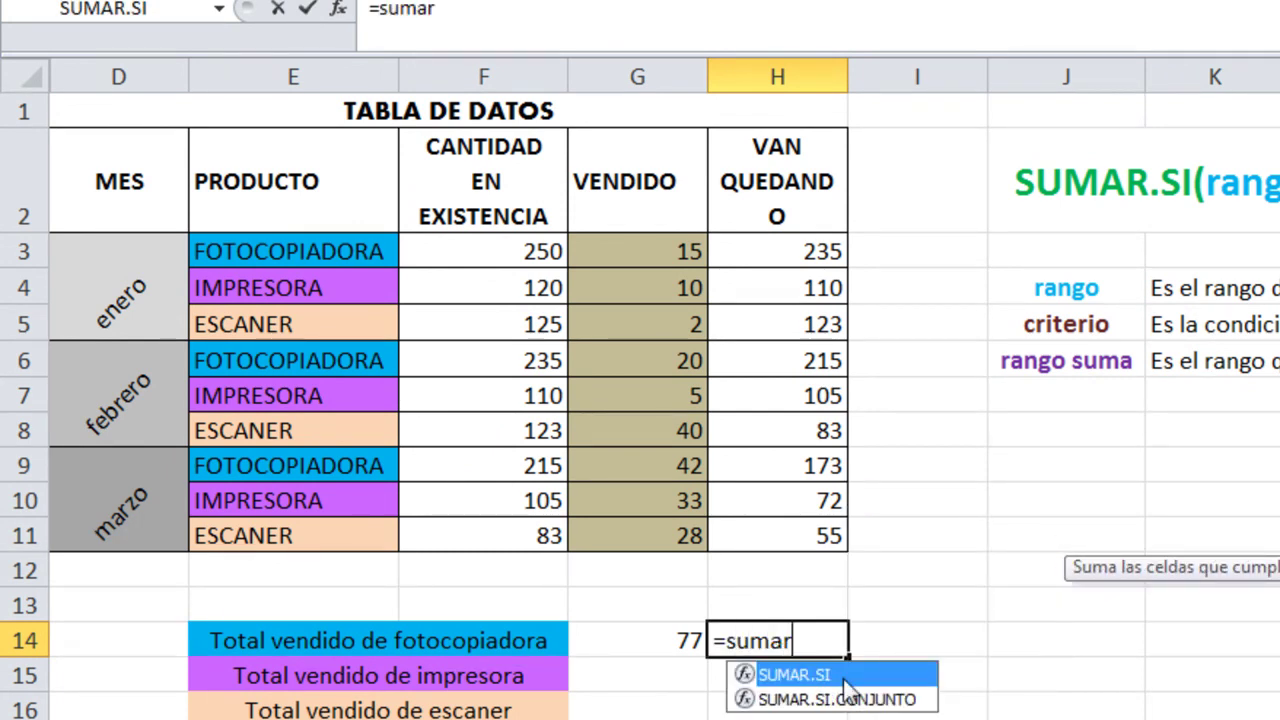
double_click(844, 678)
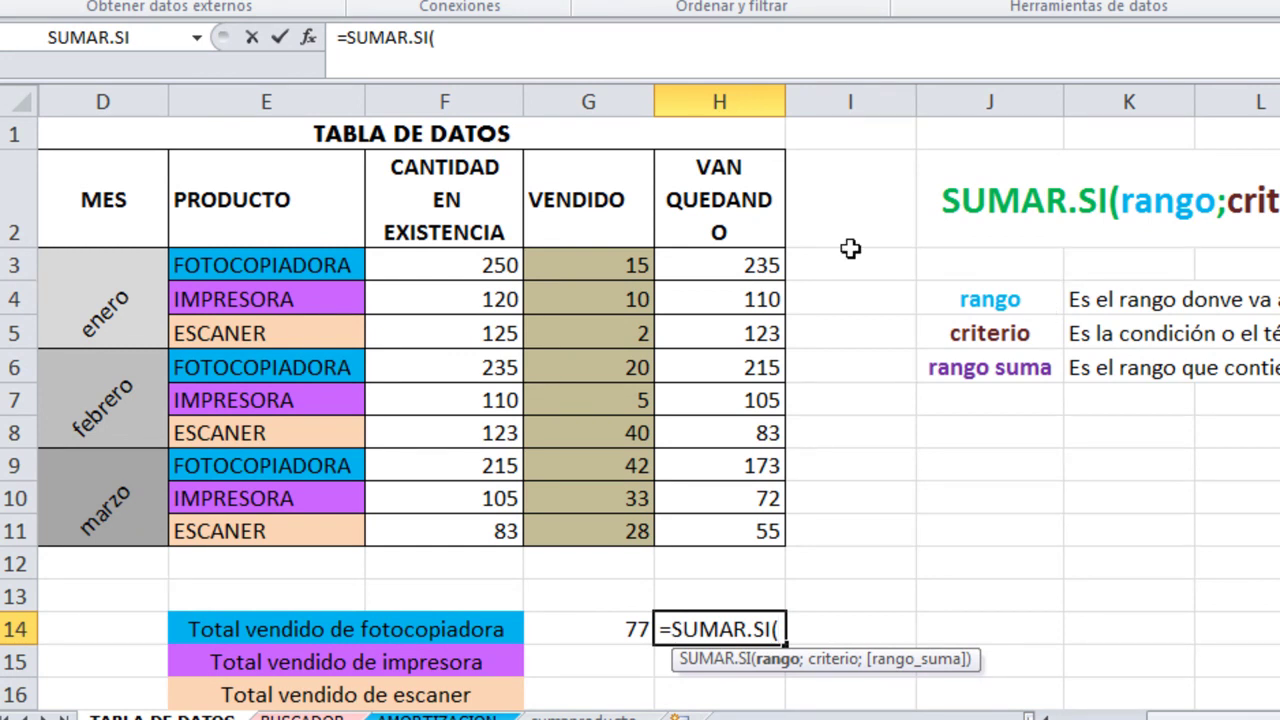
left_click_drag(355, 262, 337, 527)
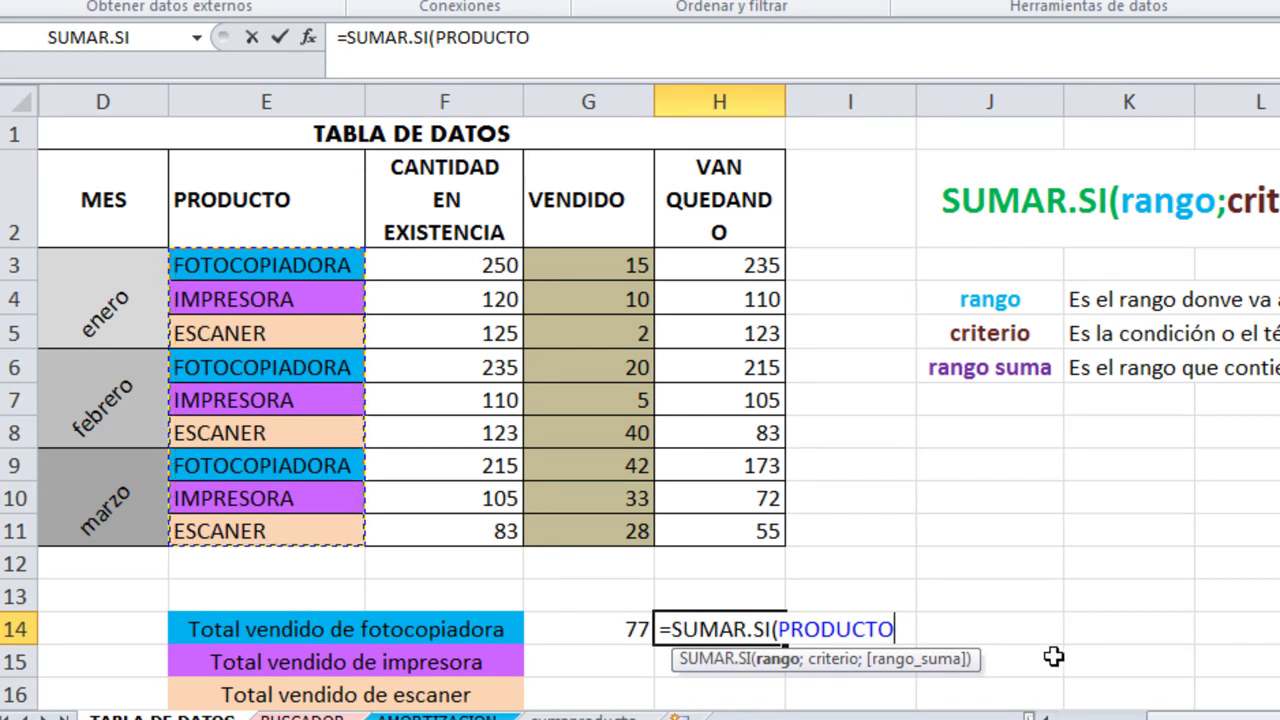
type(";")
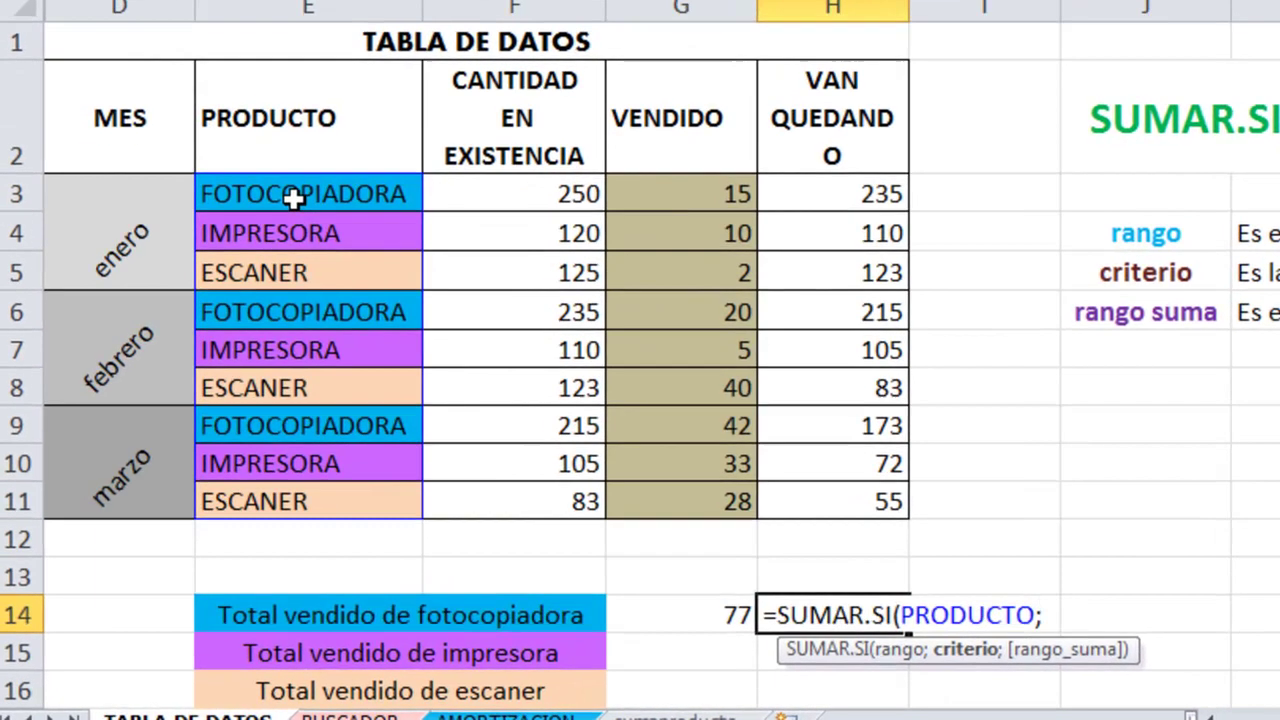
left_click(254, 268)
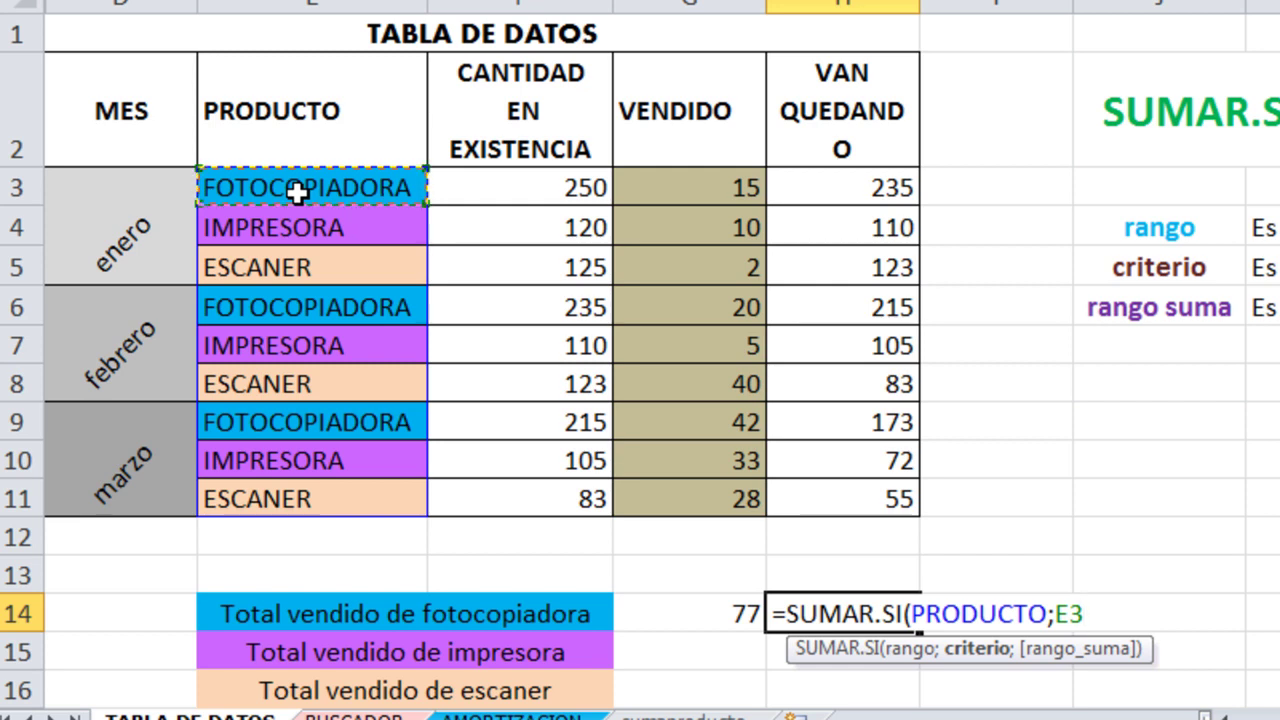
type(";")
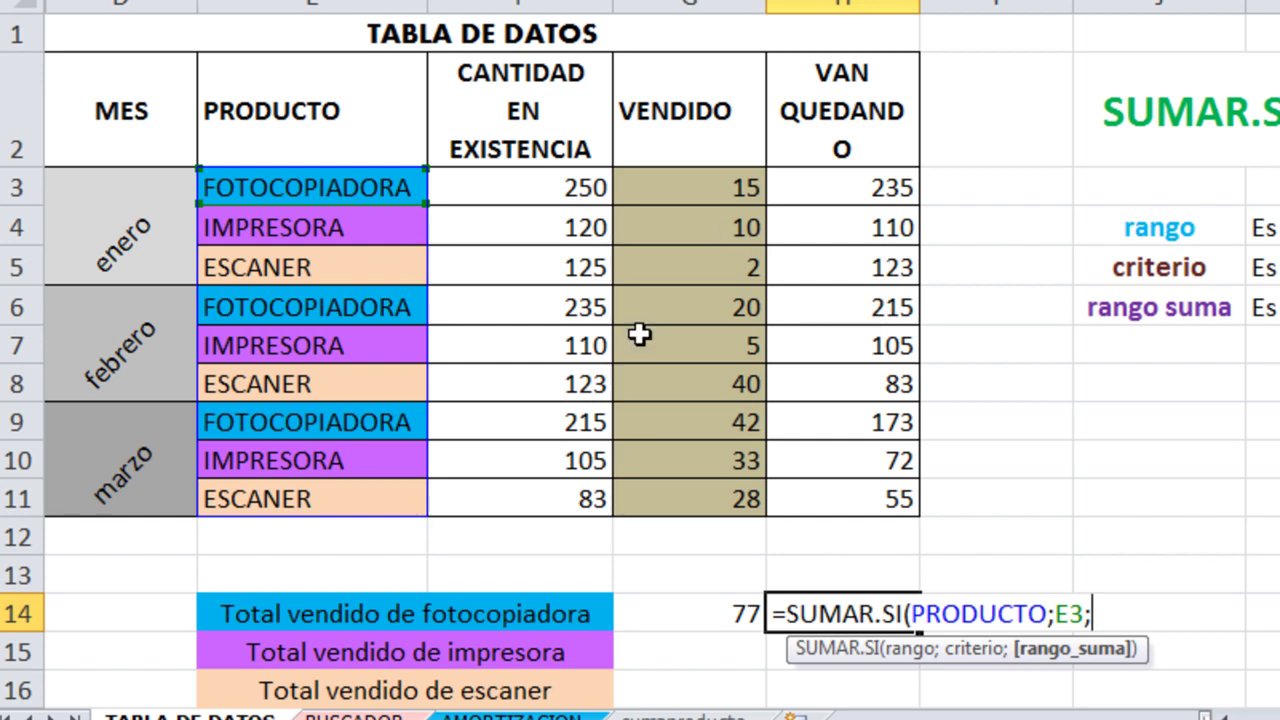
Set VENDIDO as the sum range, remove the stray '=', and close the formula.
left_click_drag(726, 184, 745, 507)
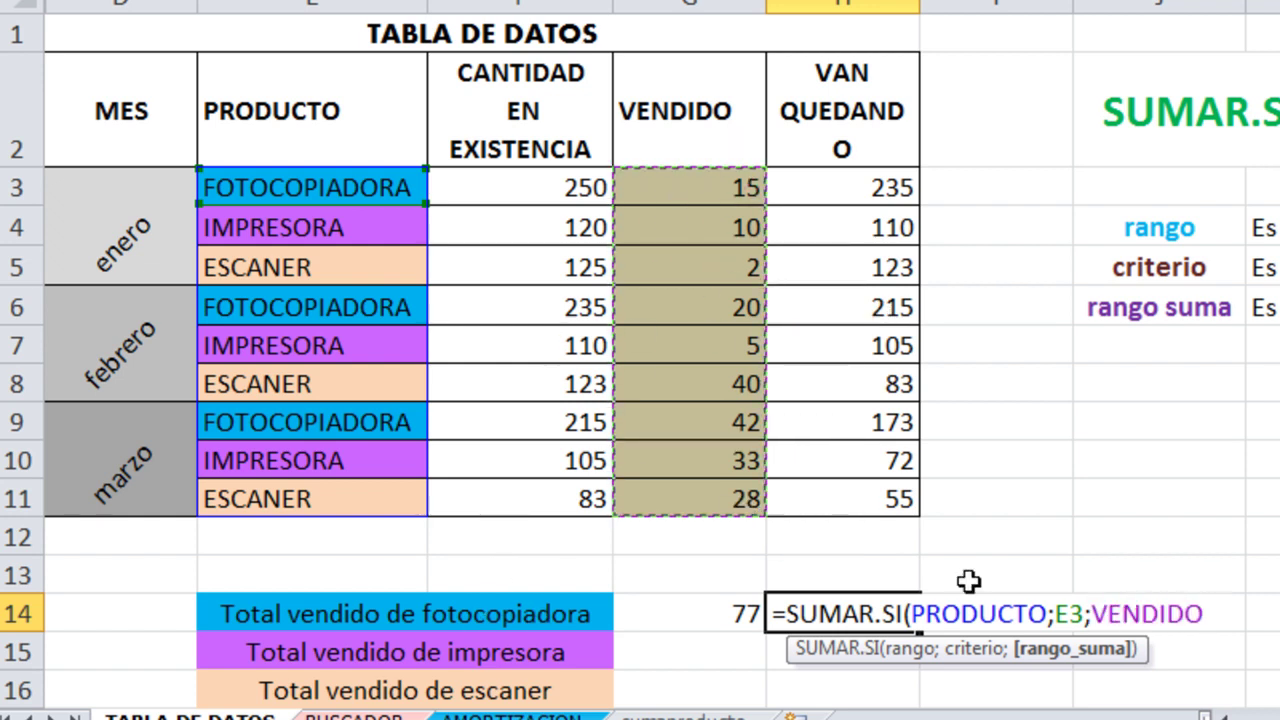
left_click_drag(866, 182, 886, 474)
left_click_drag(717, 183, 716, 497)
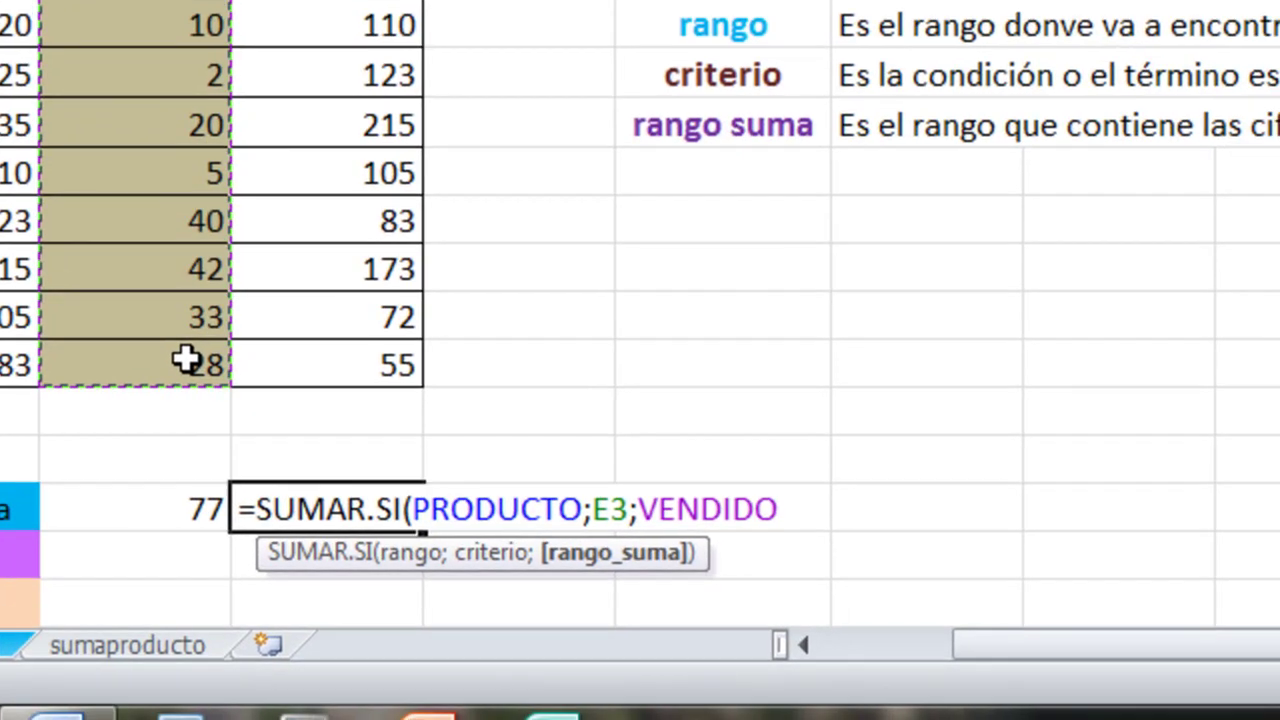
type("=")
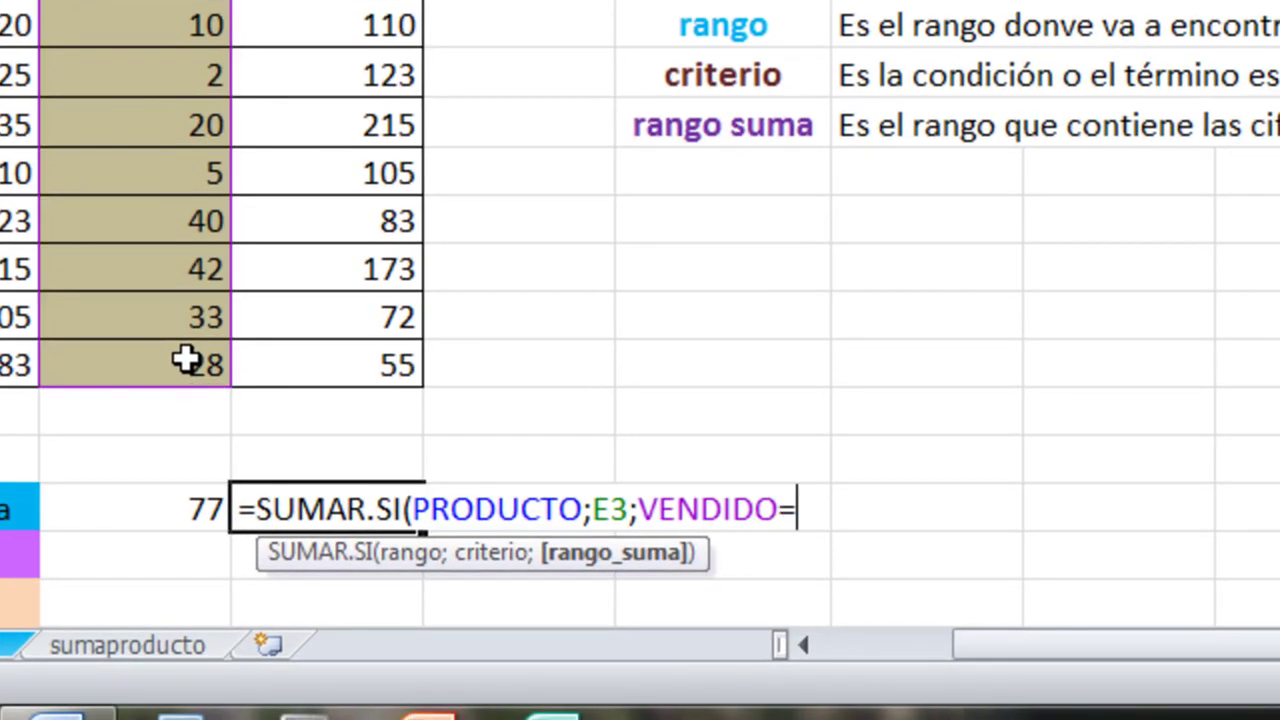
key("BackSpace")
type(")")
key("Return")
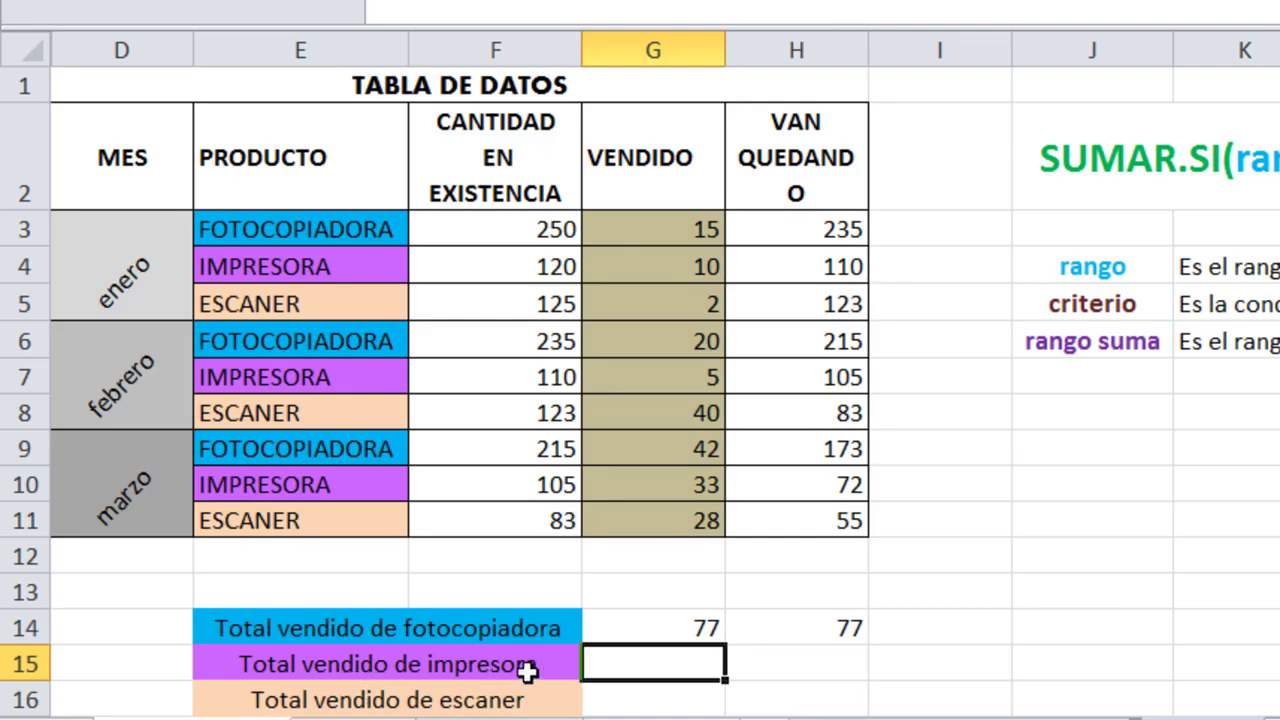
Enter =sumar.si(PRODUCTO;E4;VENDIDO) in G15 for the impresora total of 48.
type("=sumar")
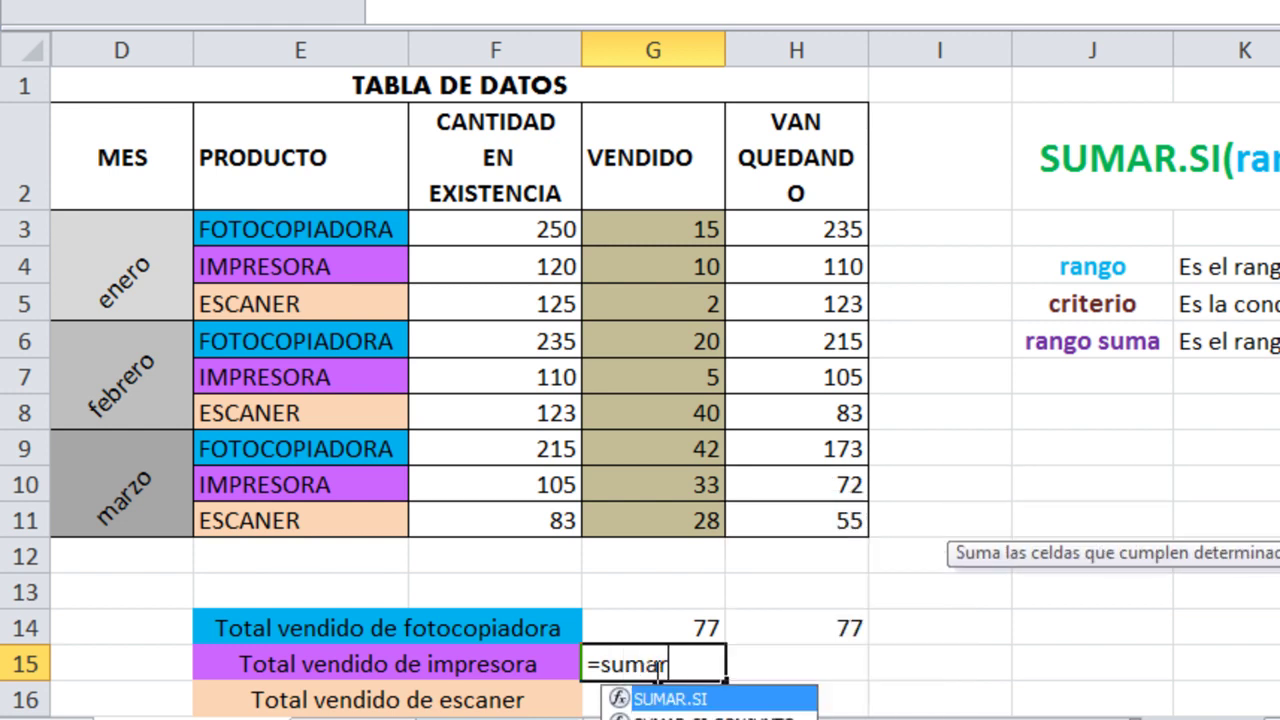
type(".si(")
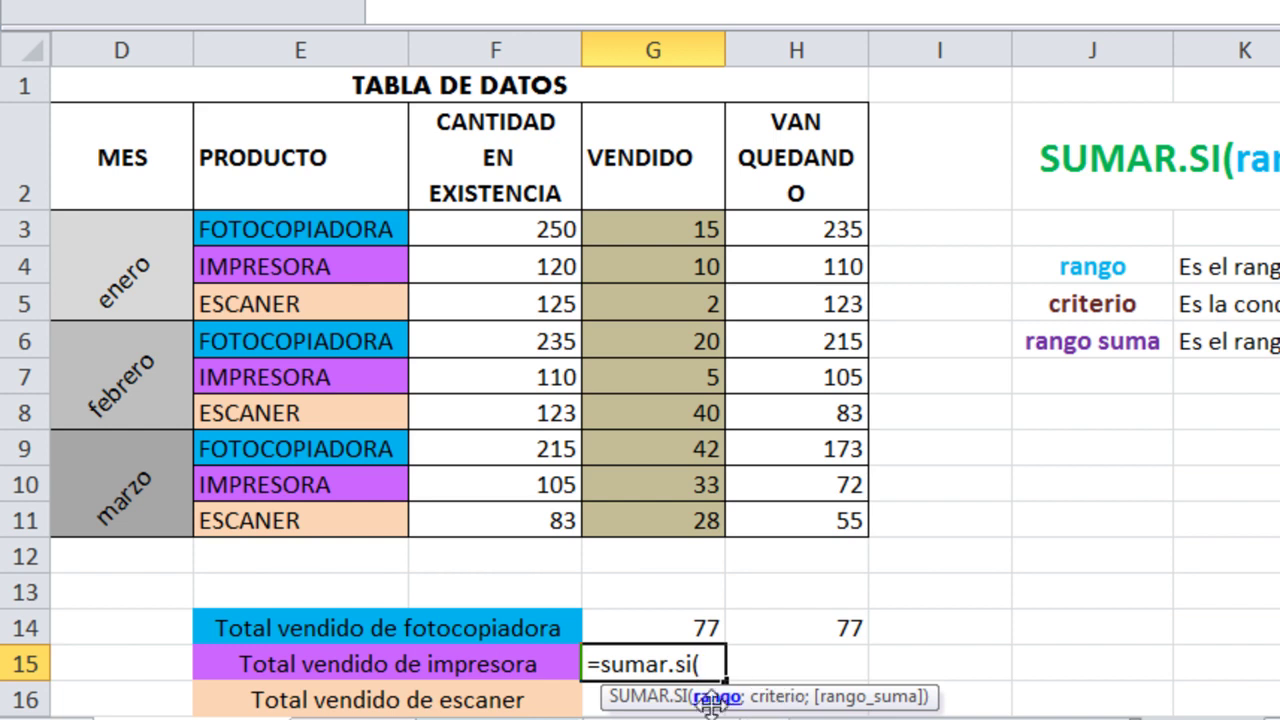
left_click_drag(348, 229, 351, 520)
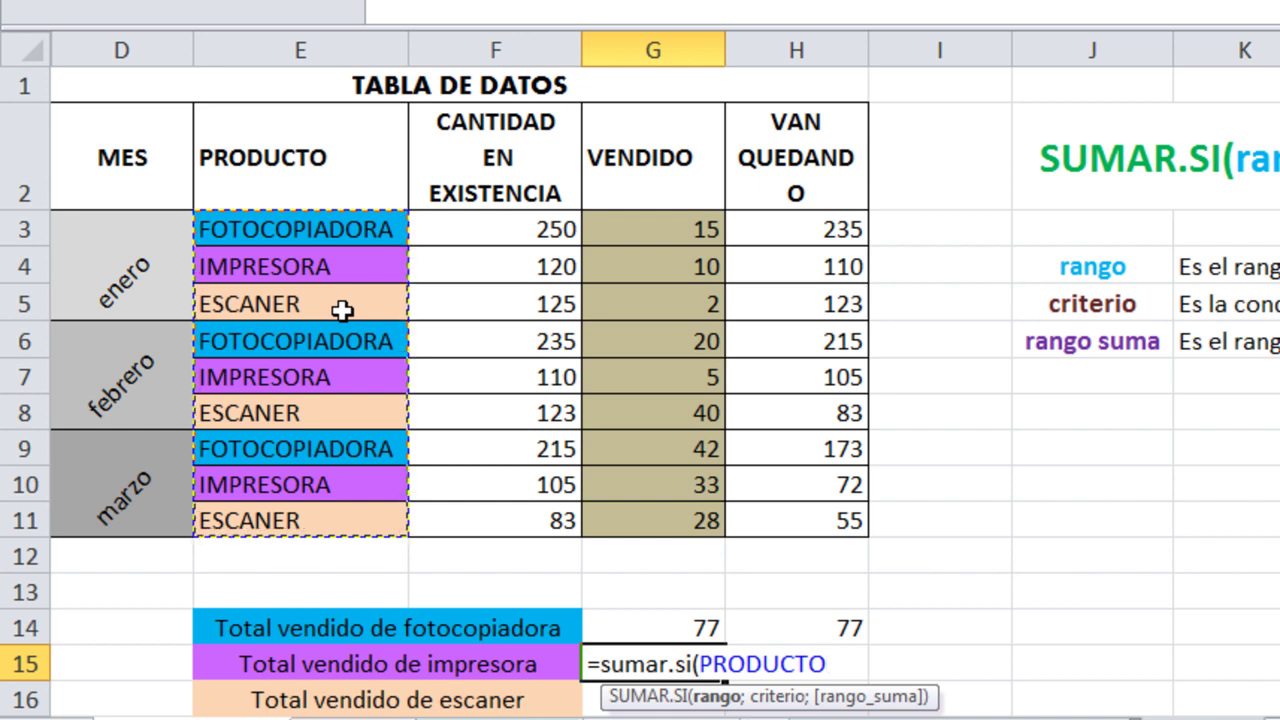
type(";")
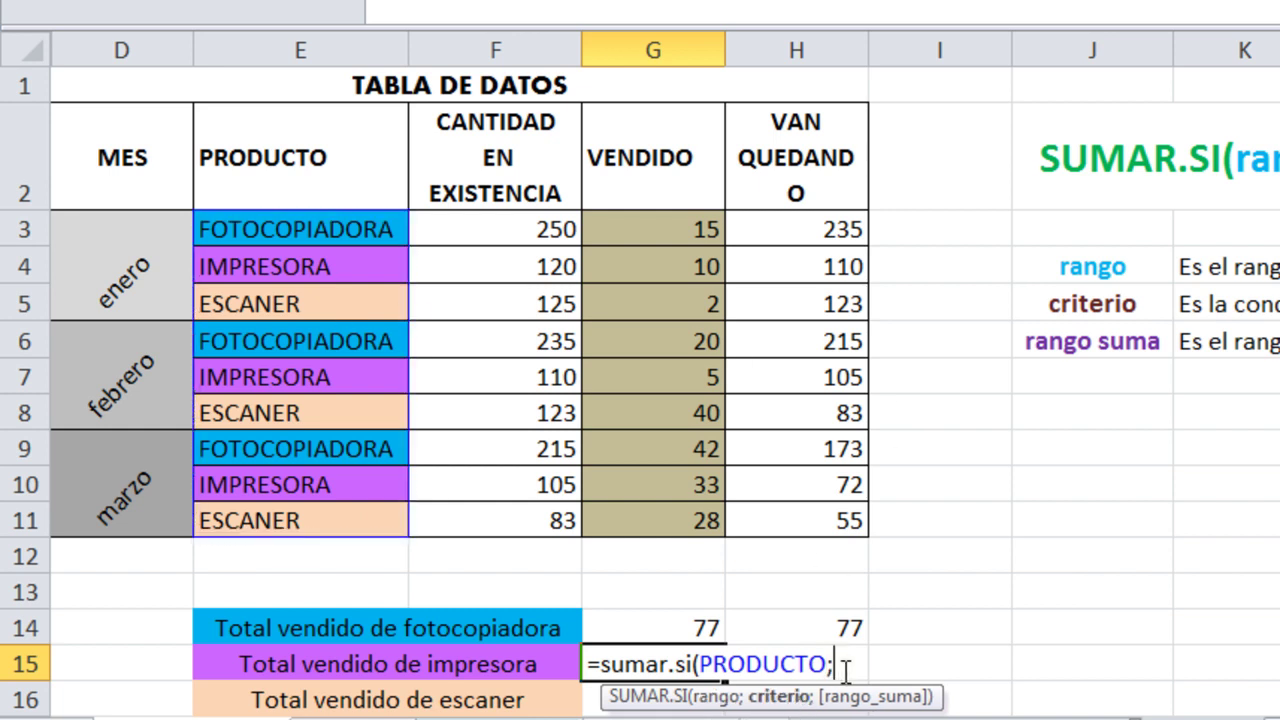
left_click(334, 267)
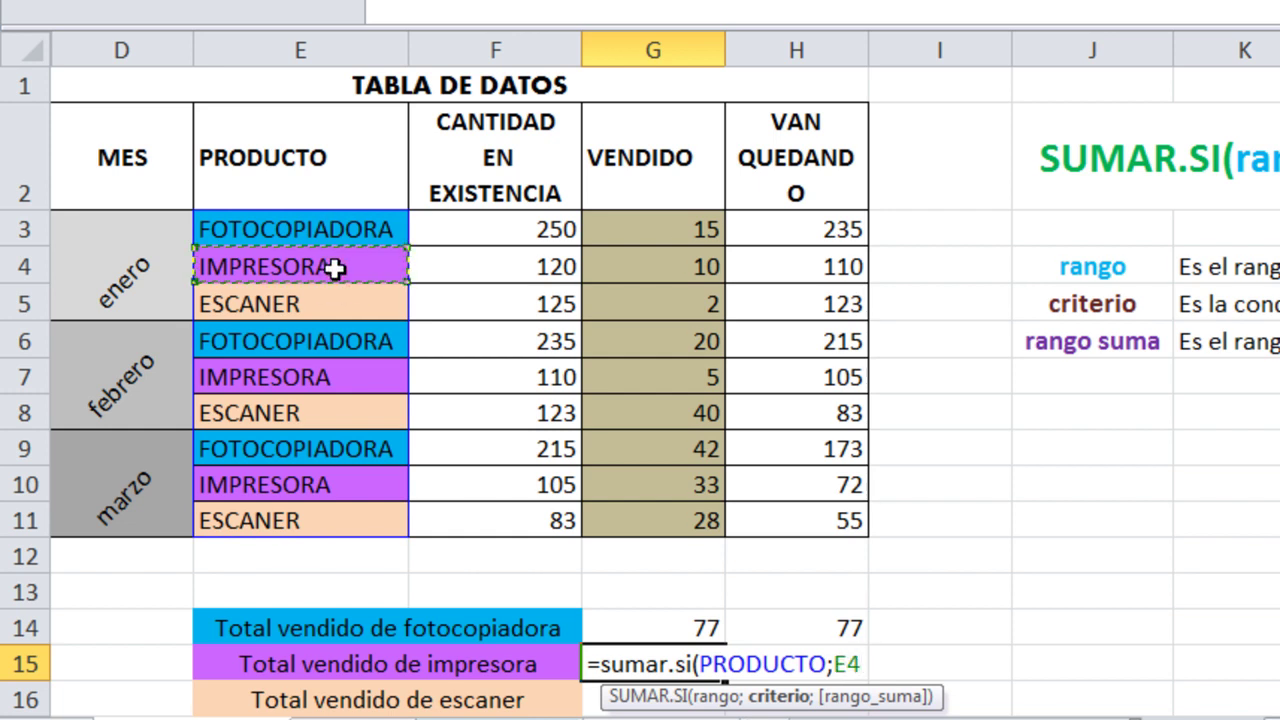
type(";")
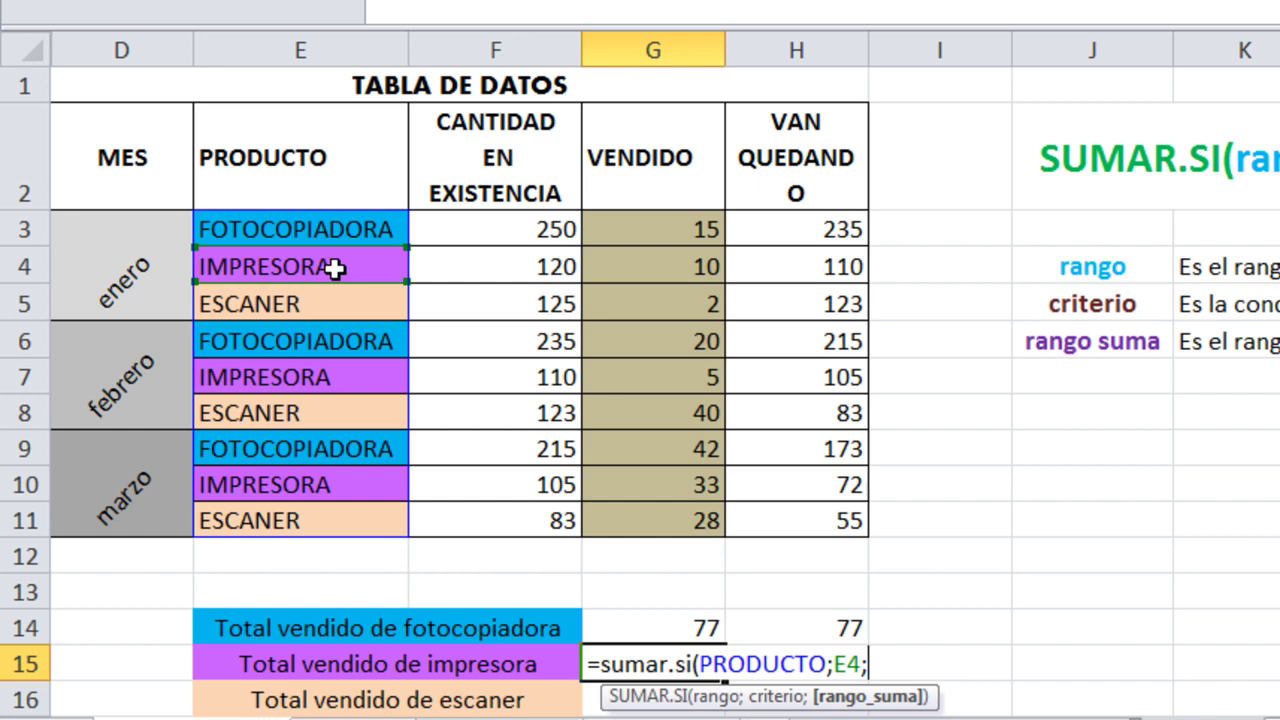
left_click_drag(657, 229, 668, 522)
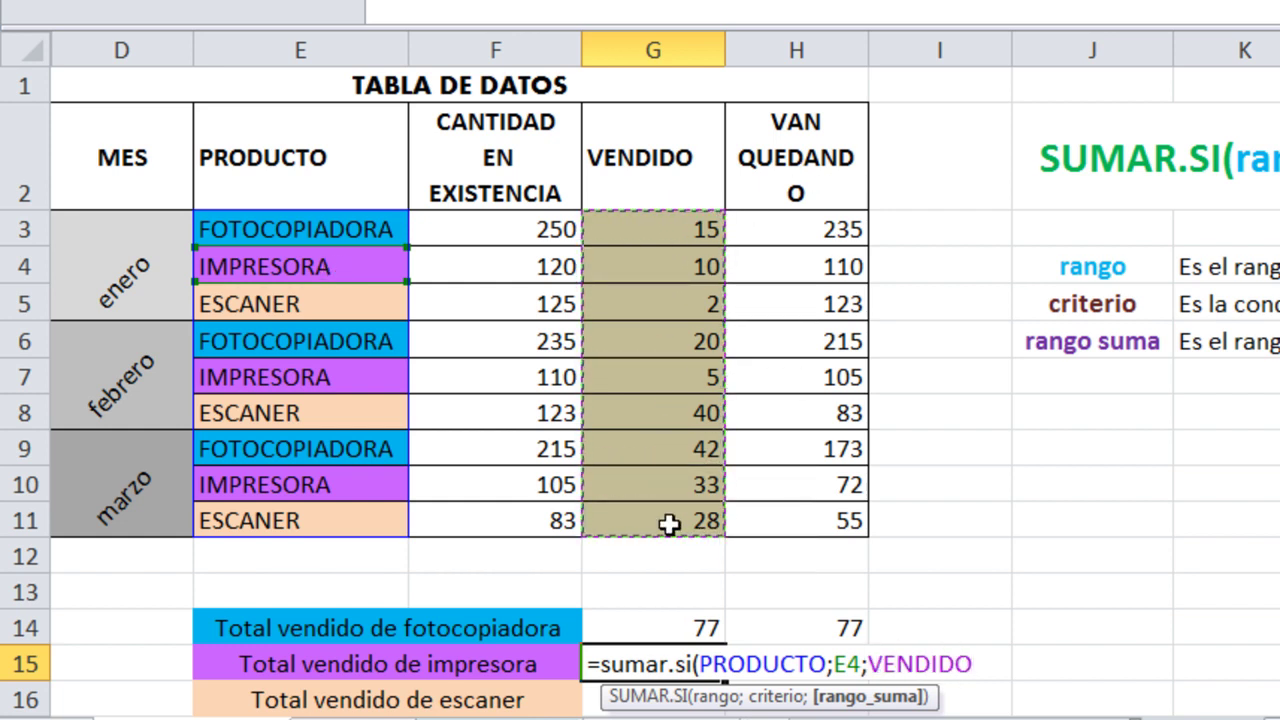
type("=")
key("BackSpace")
type(")")
key("Return")
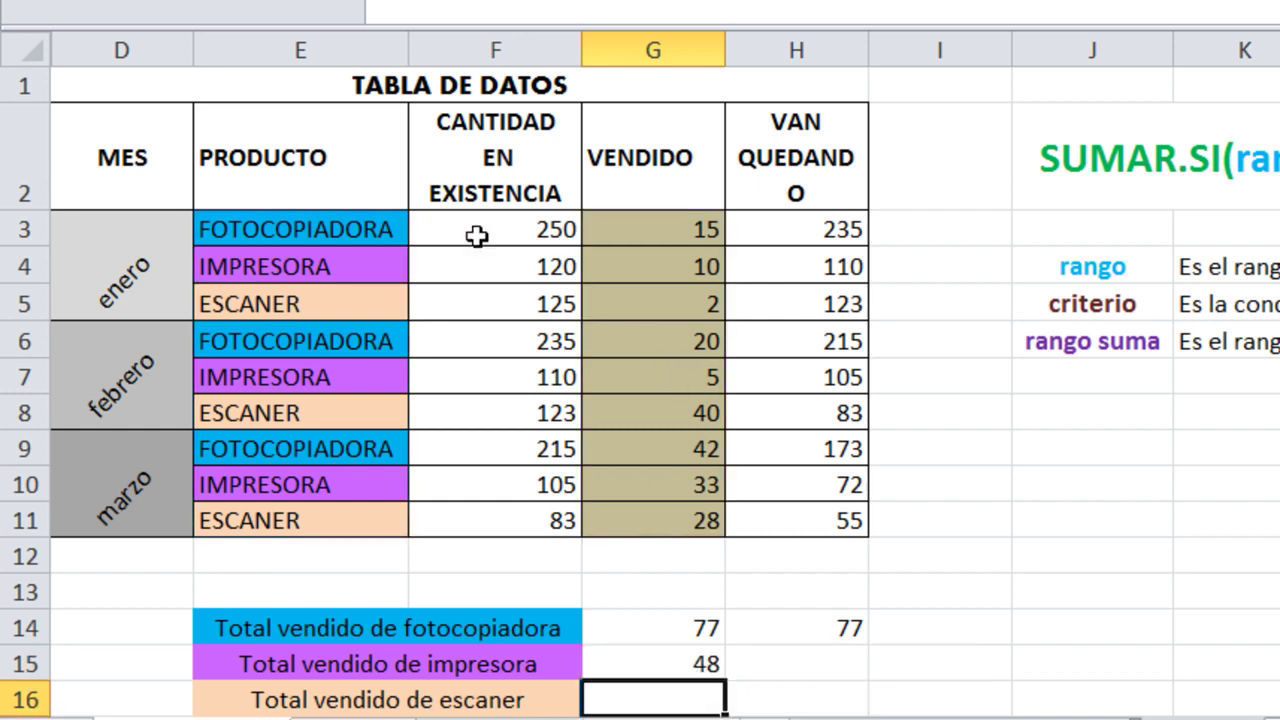
Turn on filtering with Ctrl+Shift+L and show only IMPRESORA rows.
left_click(357, 165)
key("ctrl+shift+l")
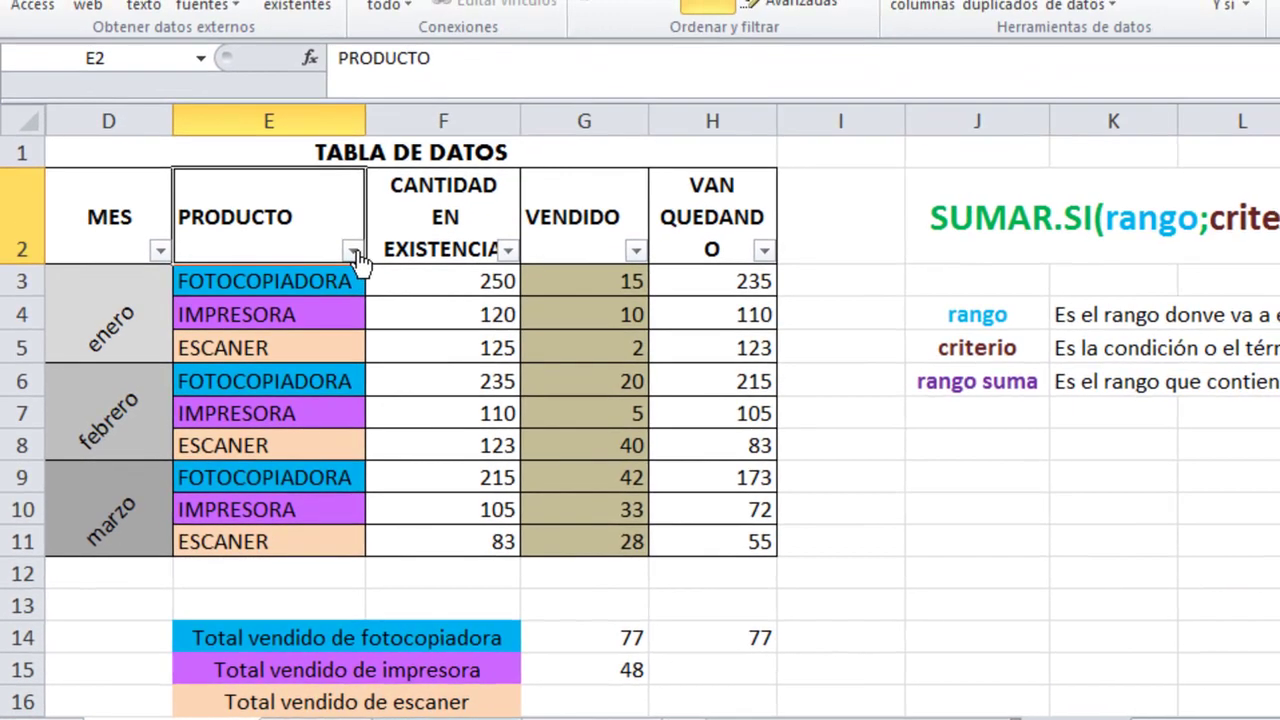
left_click(370, 226)
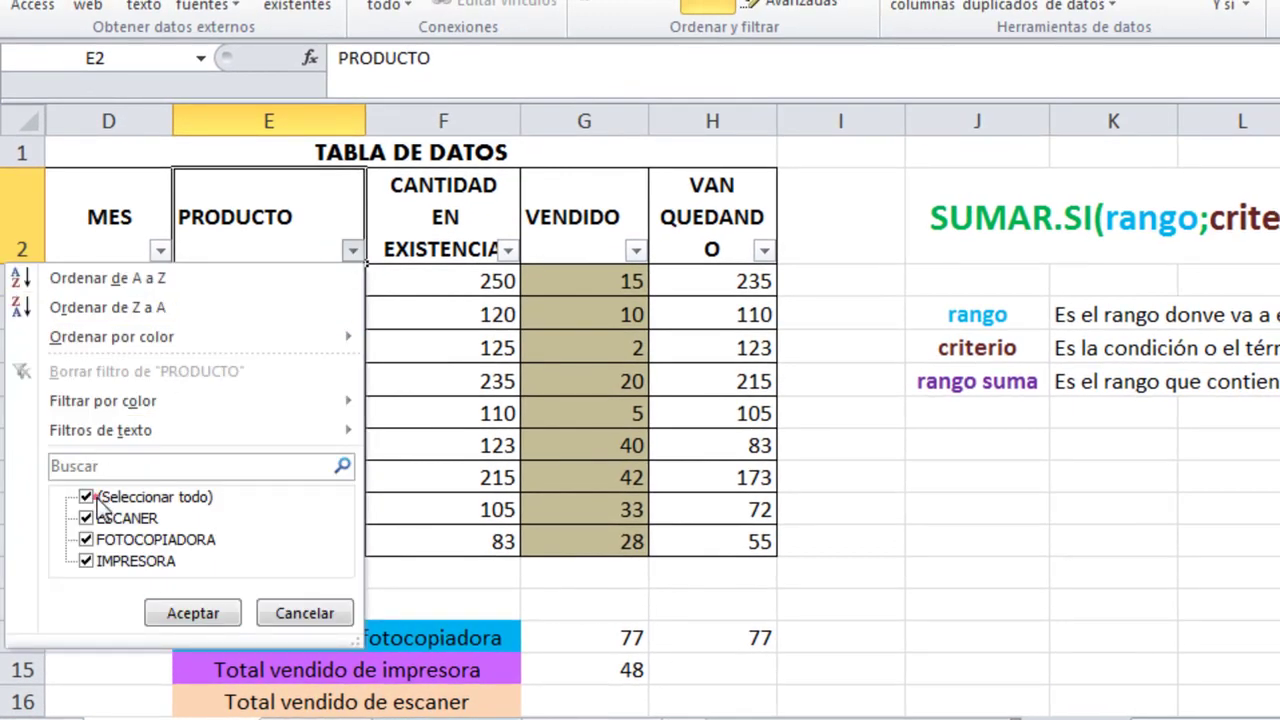
left_click(88, 497)
left_click(86, 561)
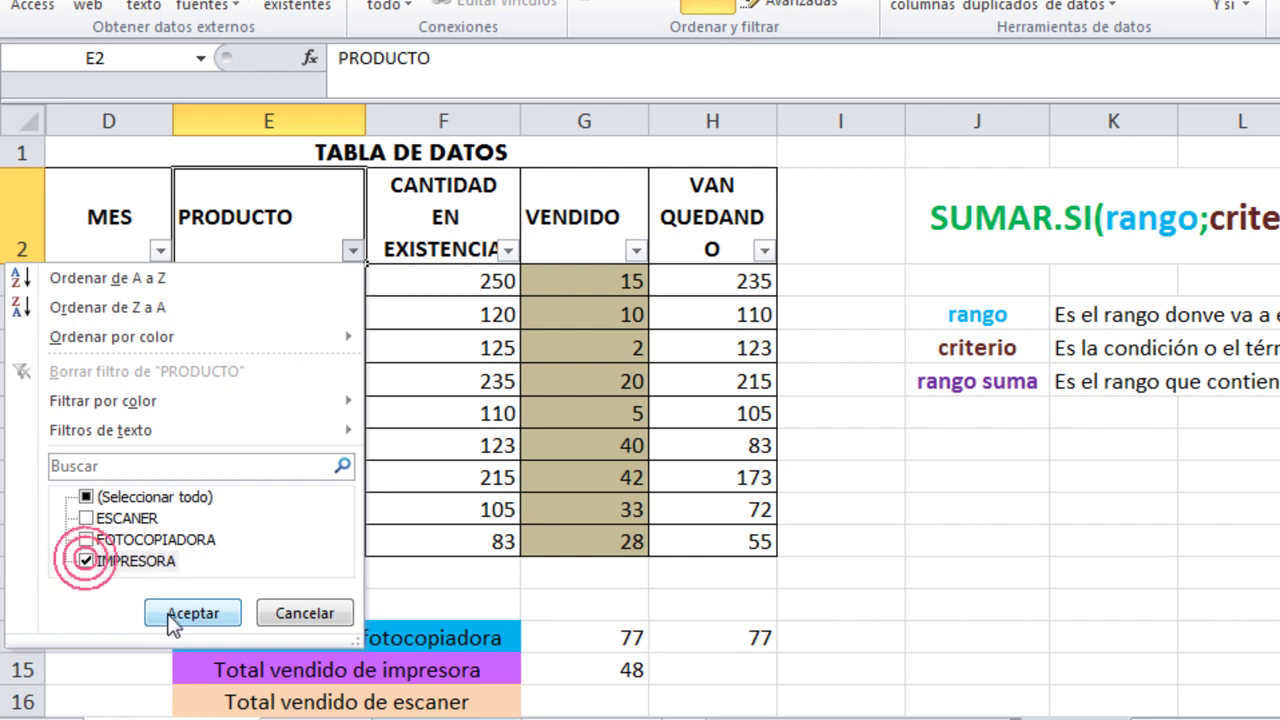
left_click(180, 613)
AutoSum the visible VENDIDO values in G12, getting 48, and compare with G15's SUMAR.SI.
left_click_drag(617, 282, 619, 334)
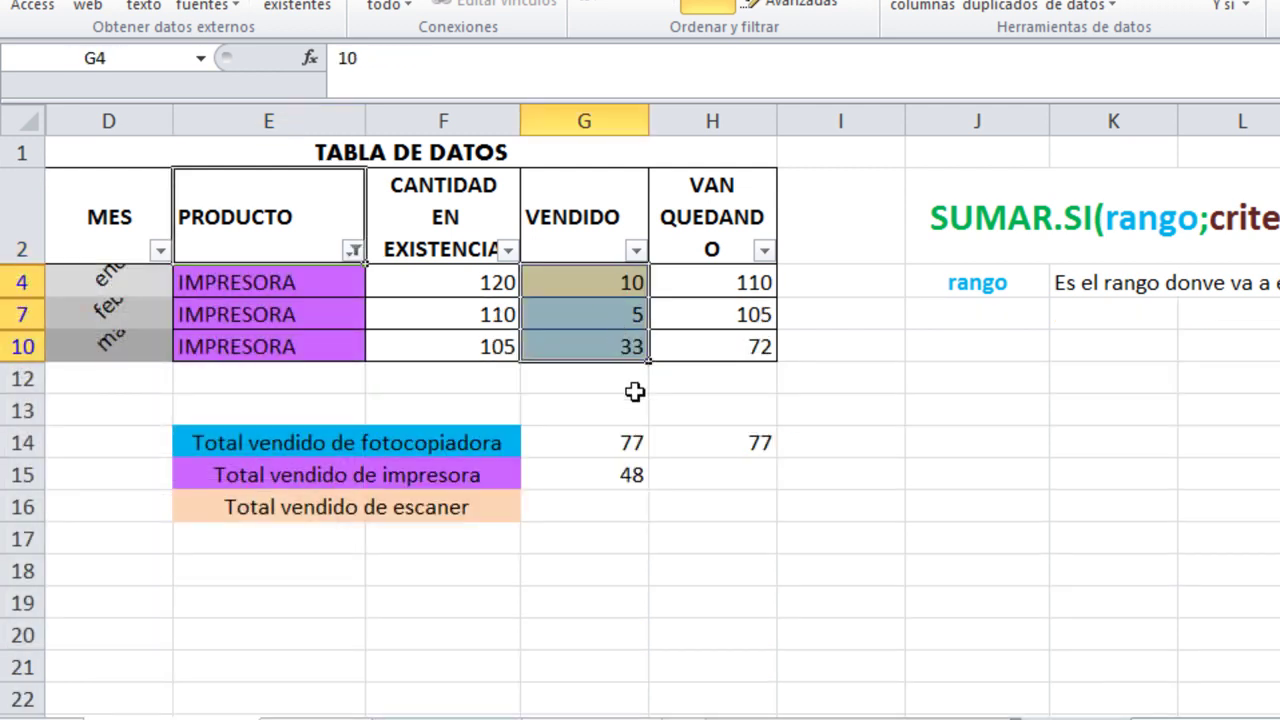
left_click(617, 380)
left_click(600, 476)
left_click(635, 389)
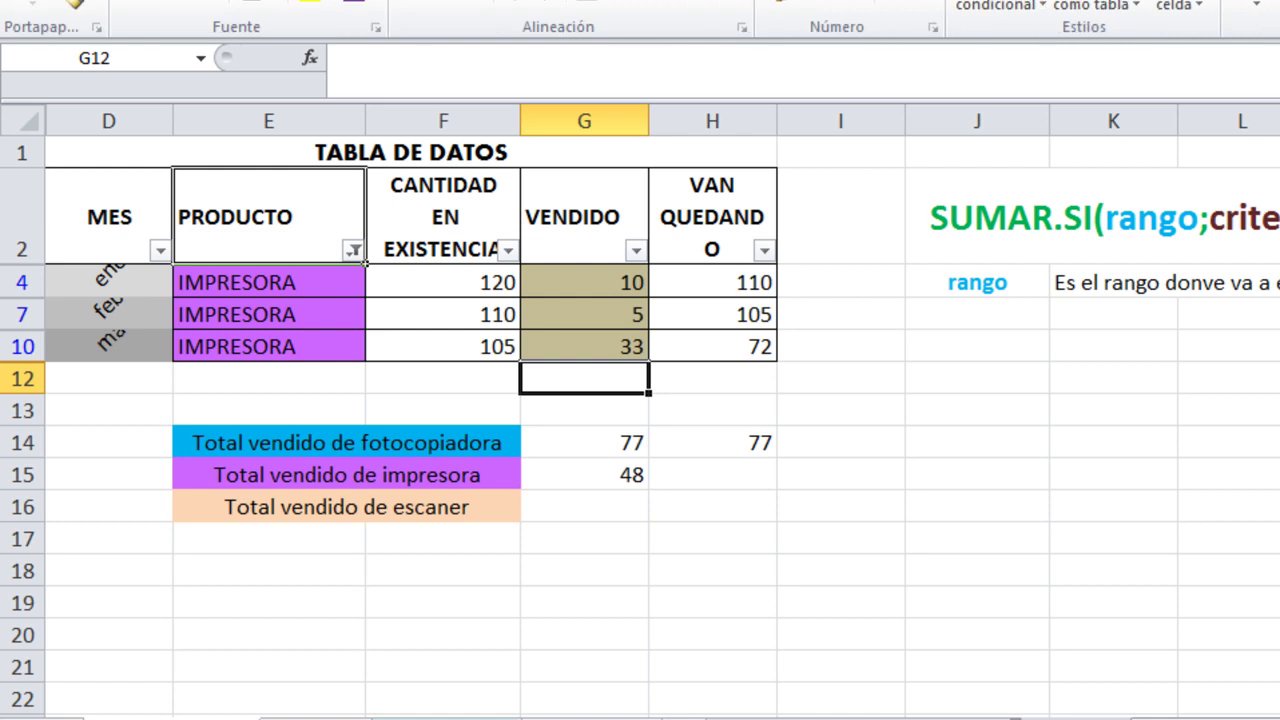
key("alt+equal")
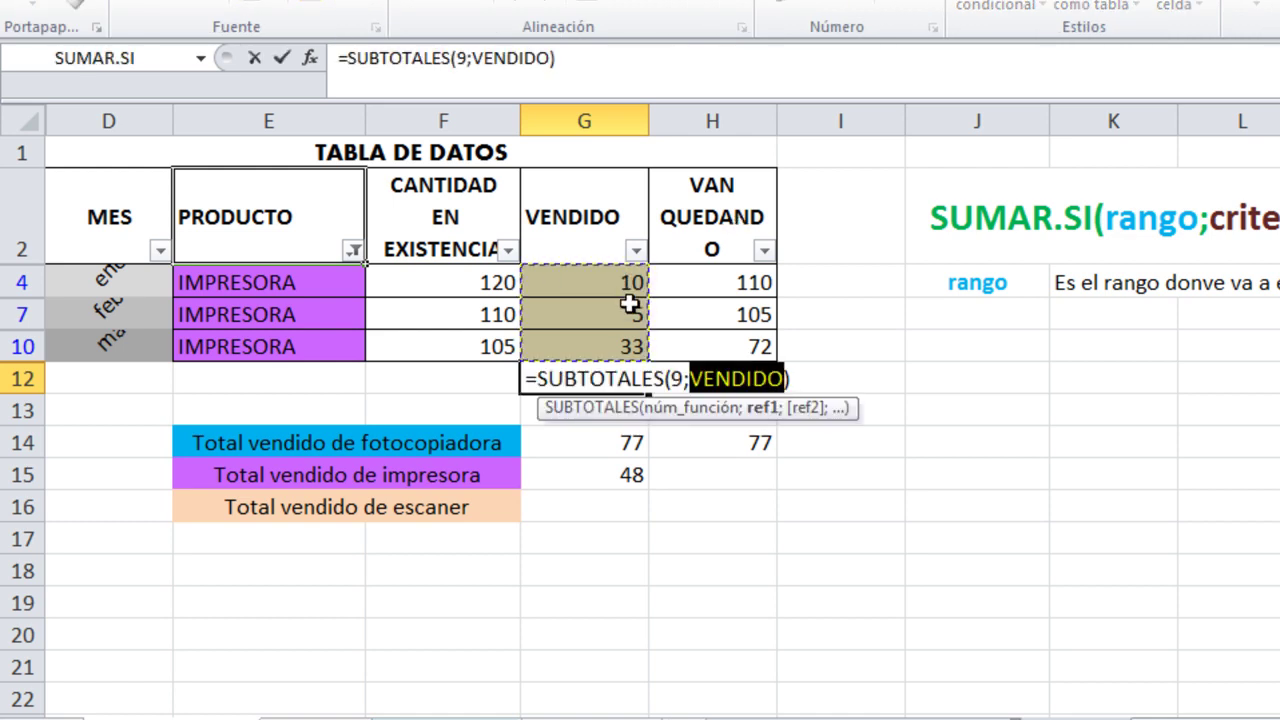
key("Return")
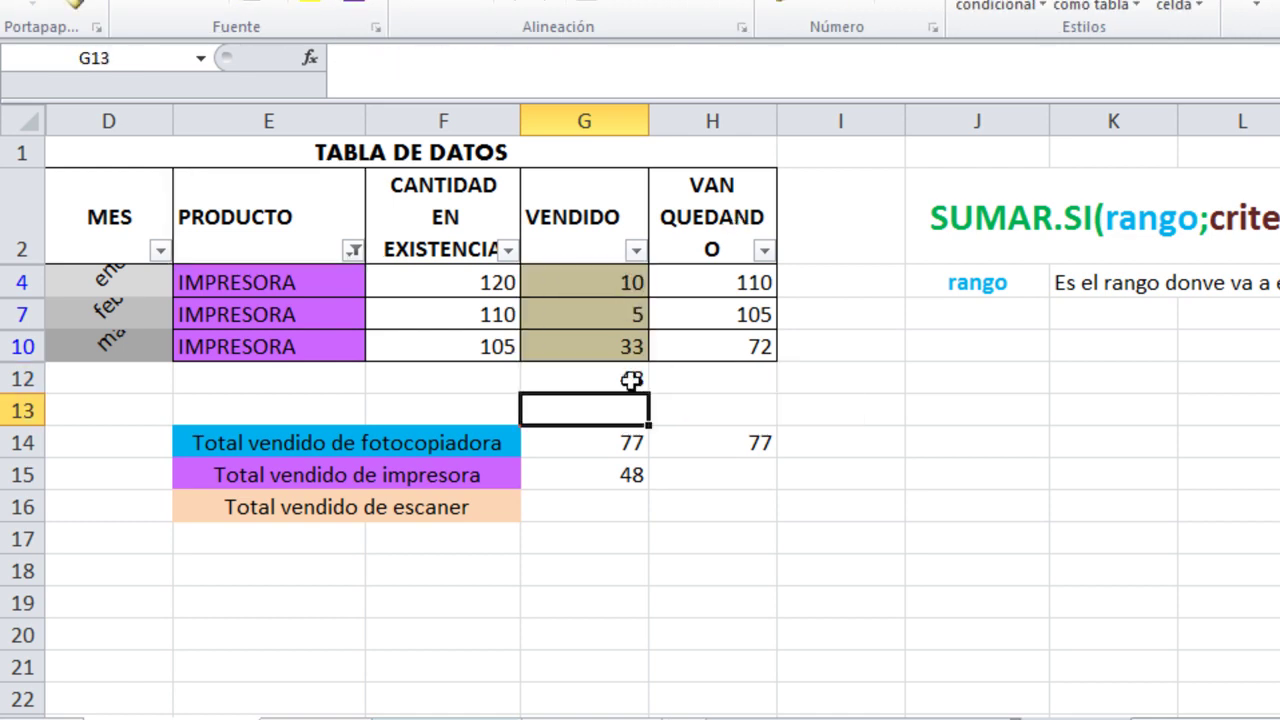
left_click(631, 381)
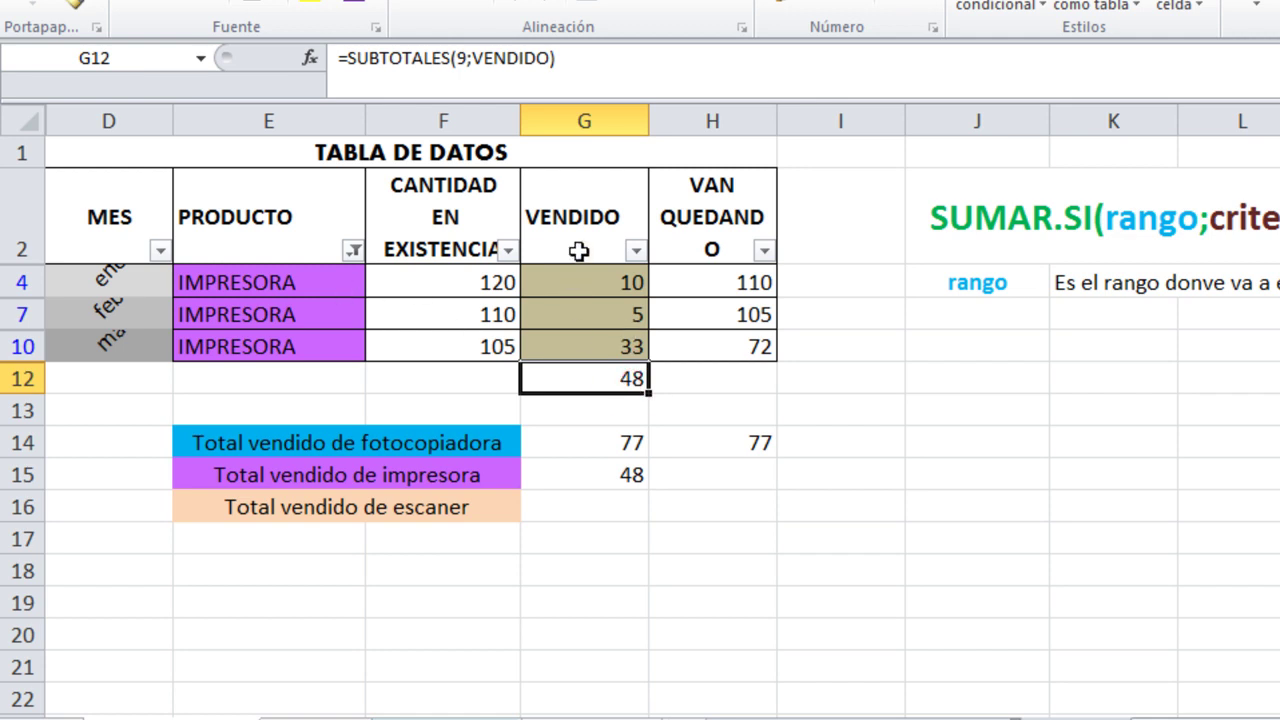
left_click(619, 480)
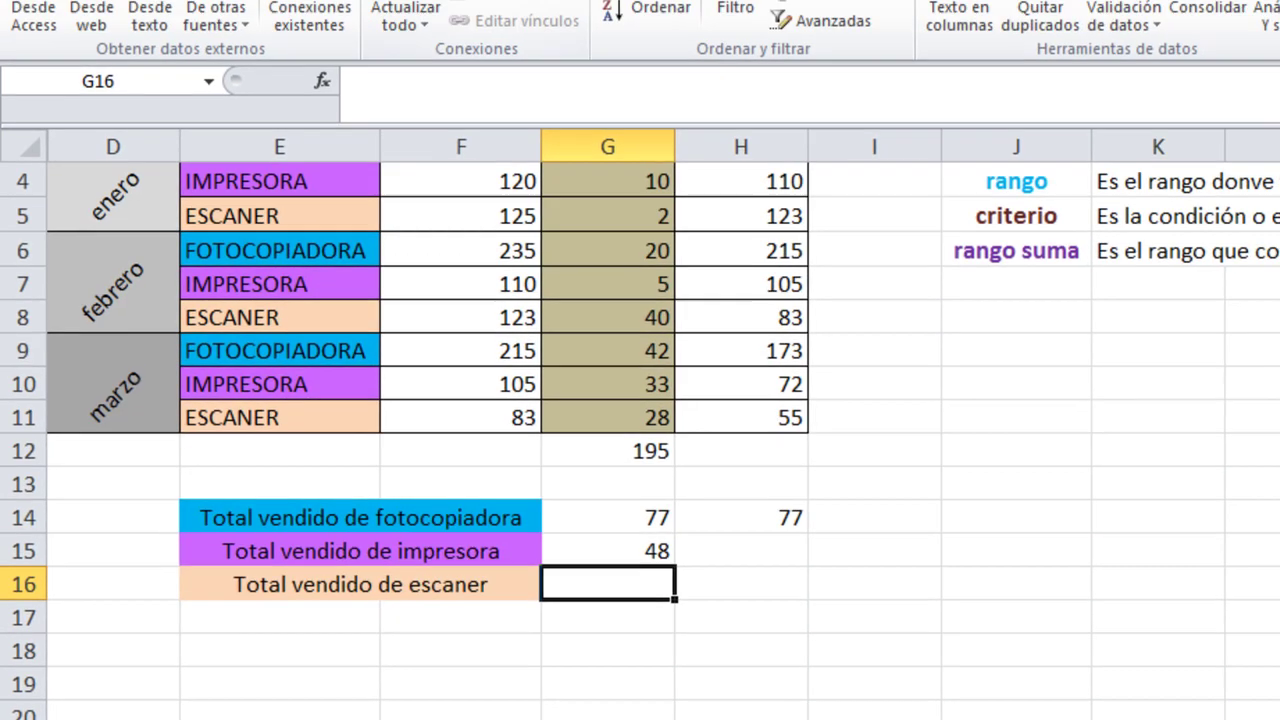
Insert SUMAR.SI into G16 from Math & Trig and select the PRODUCTO column as range.
left_click(445, 14)
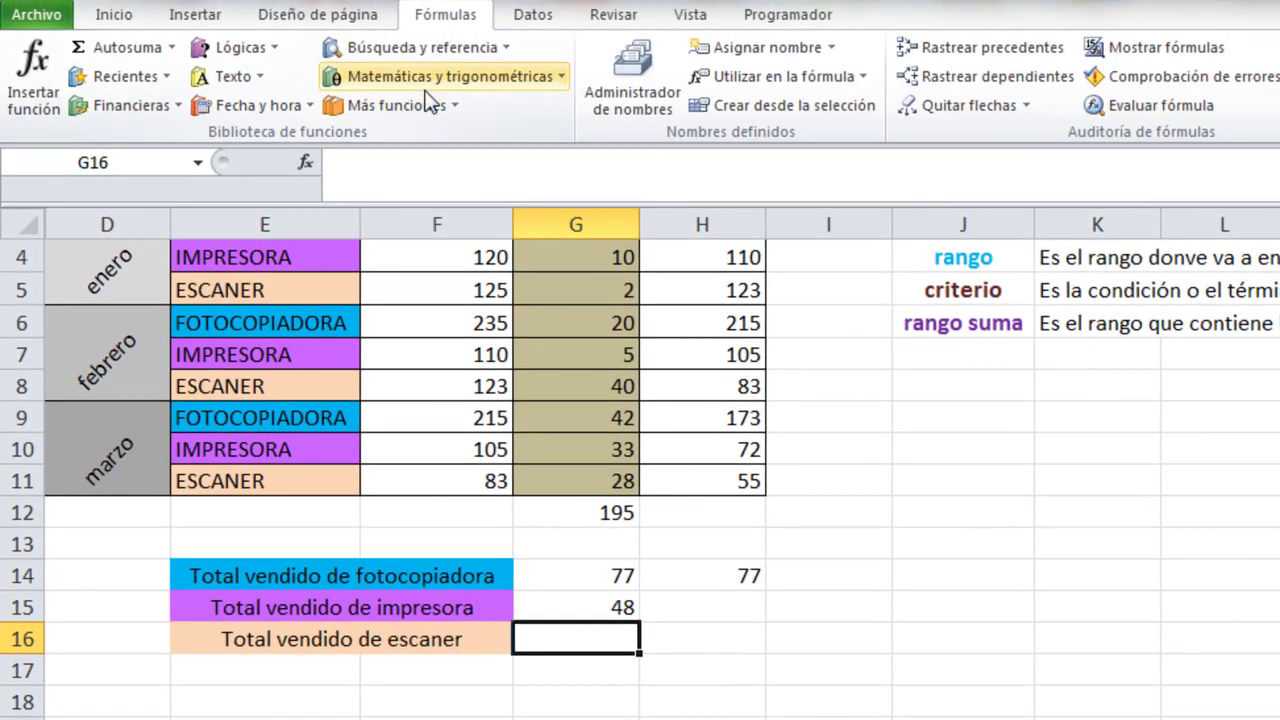
left_click(473, 76)
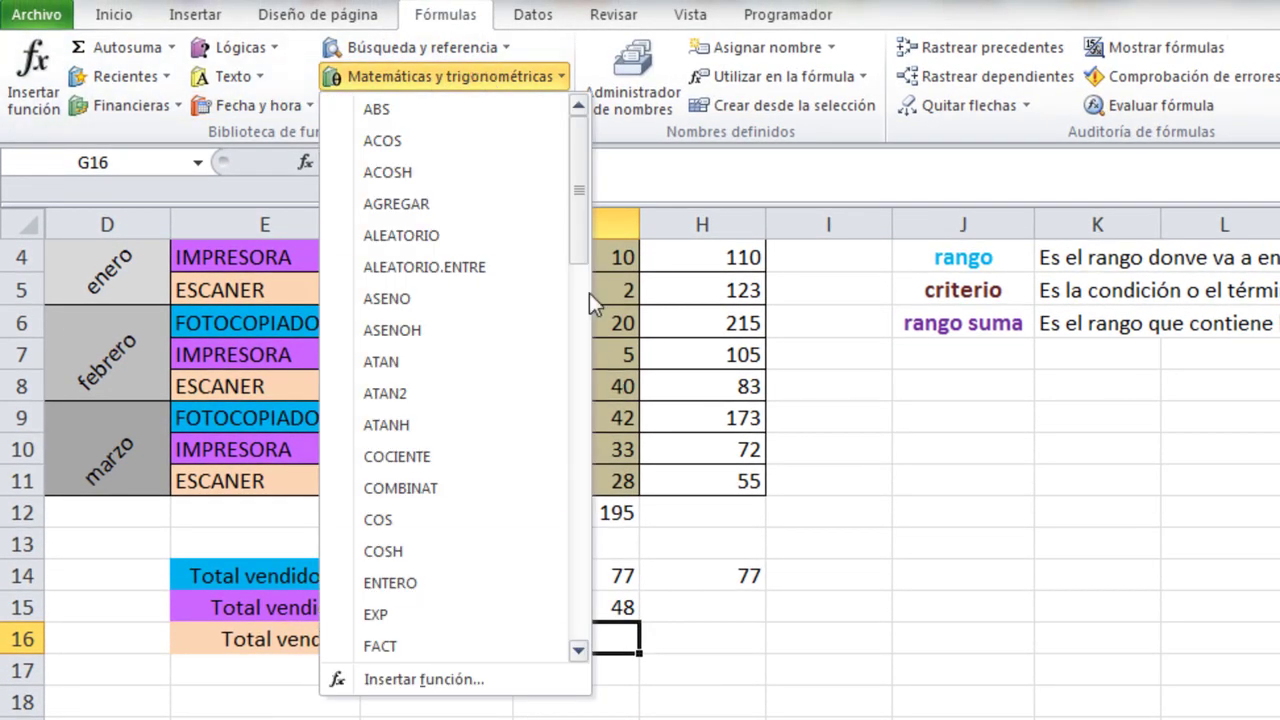
scroll(572, 500, "down", 10)
scroll(572, 561, "down", 4)
left_click(443, 419)
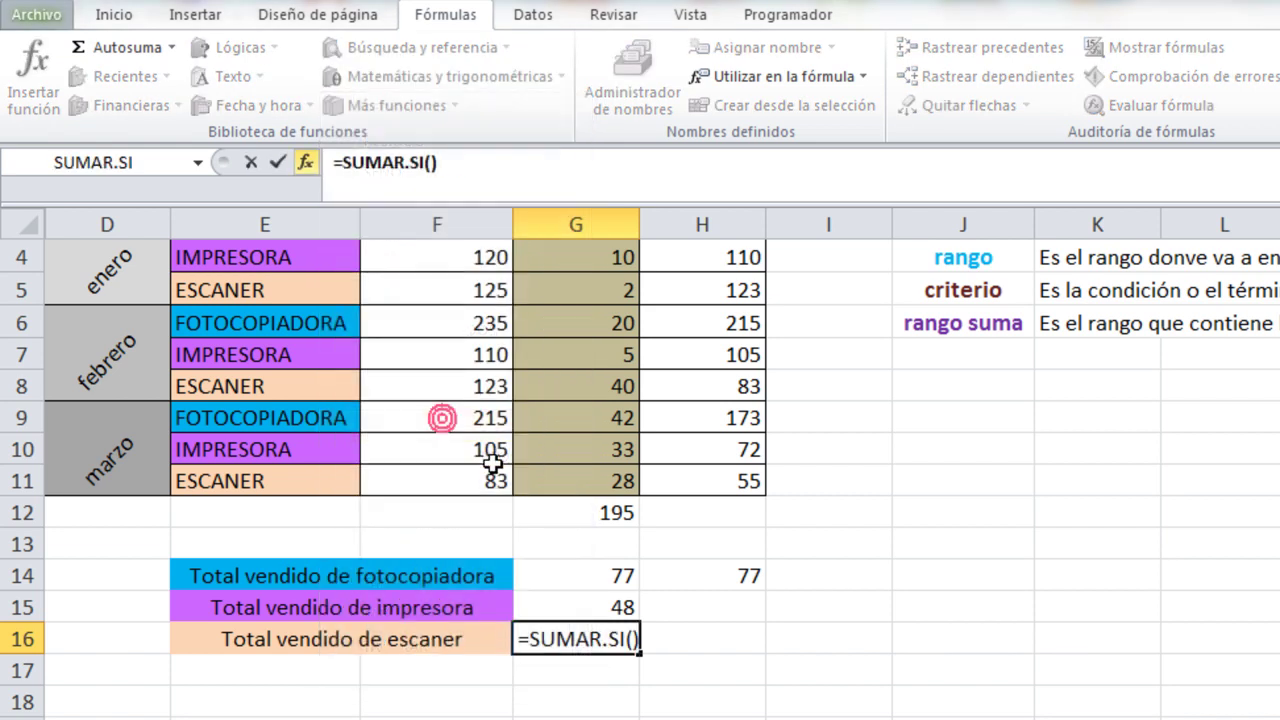
left_click_drag(917, 140, 1127, 158)
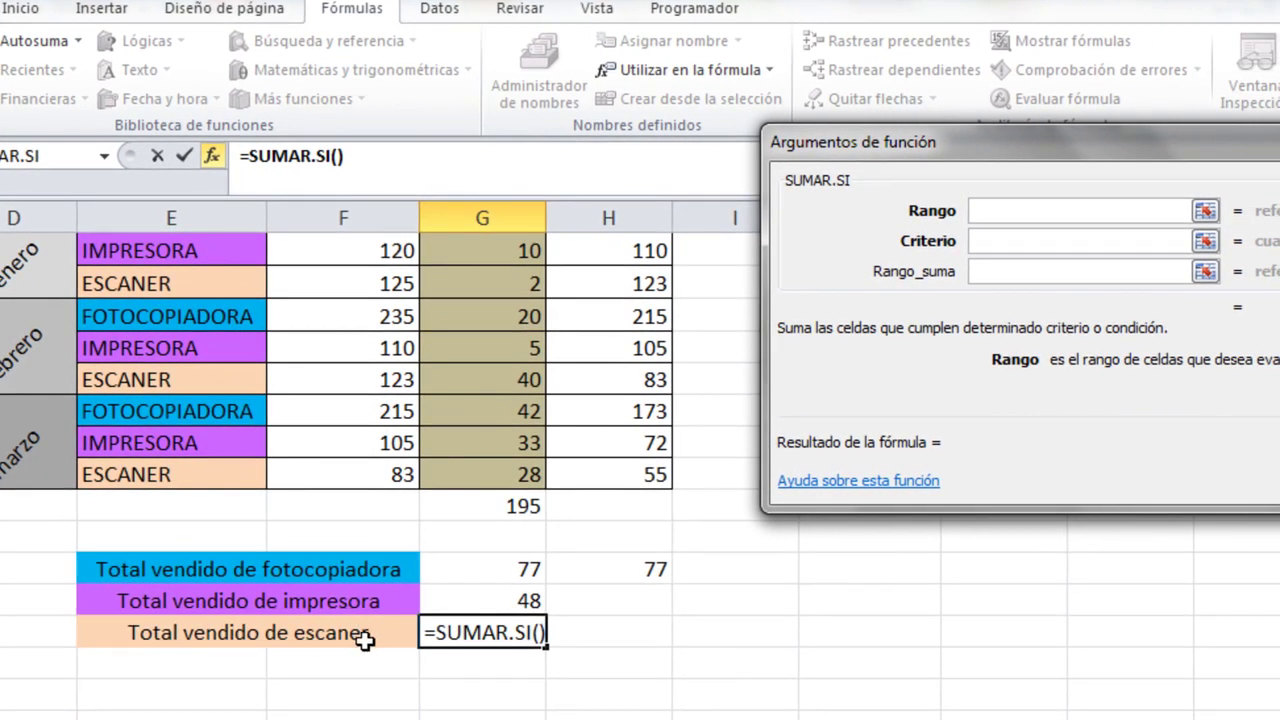
left_click(999, 243)
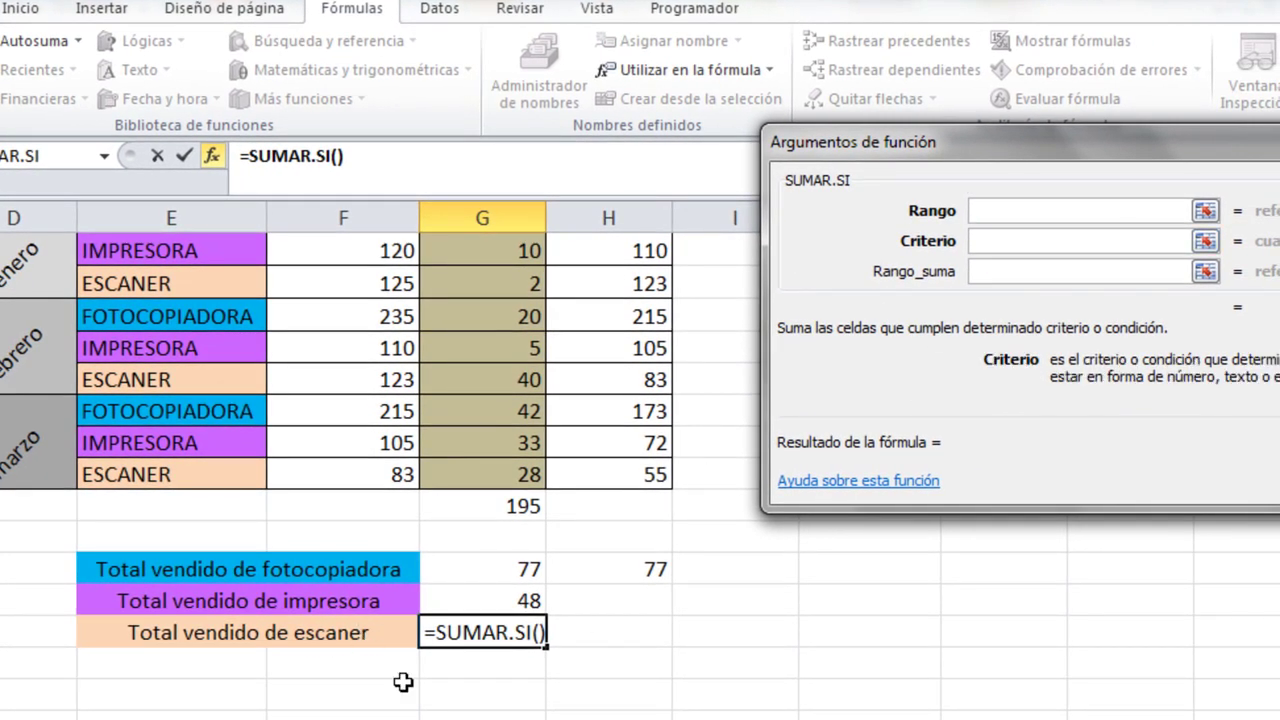
left_click(1013, 212)
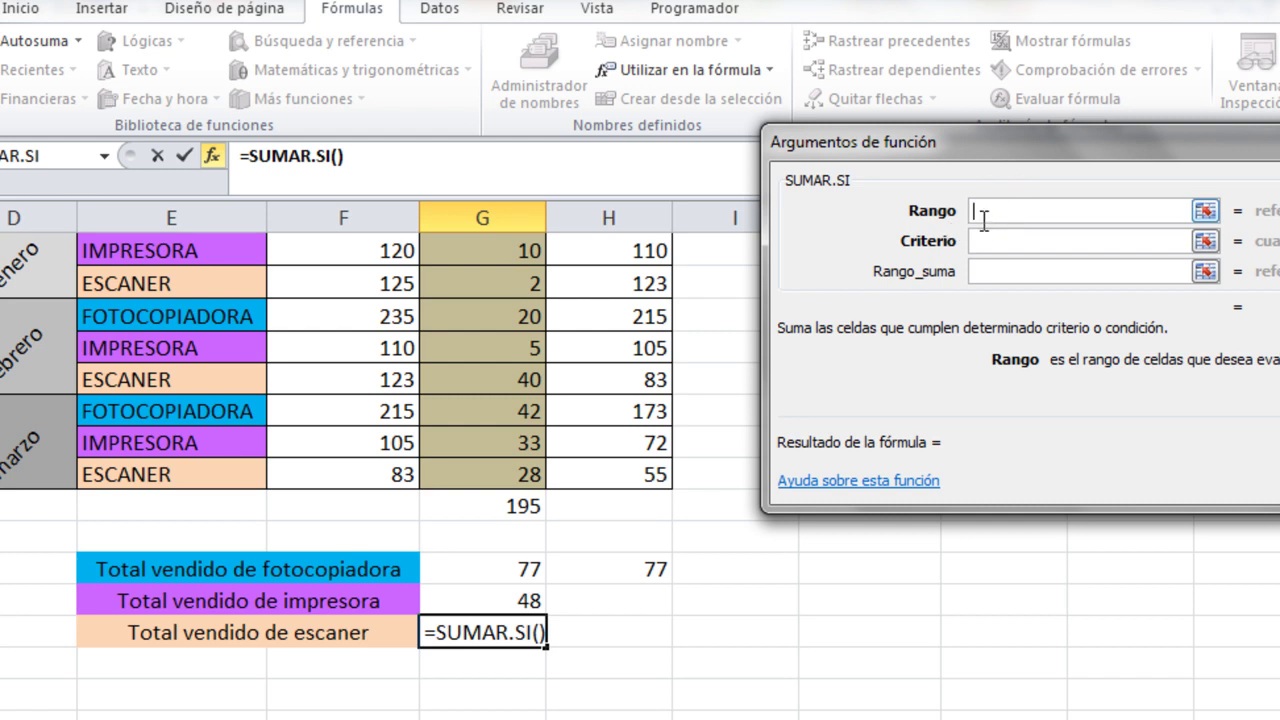
scroll(240, 244, "up", 1)
left_click_drag(222, 374, 222, 632)
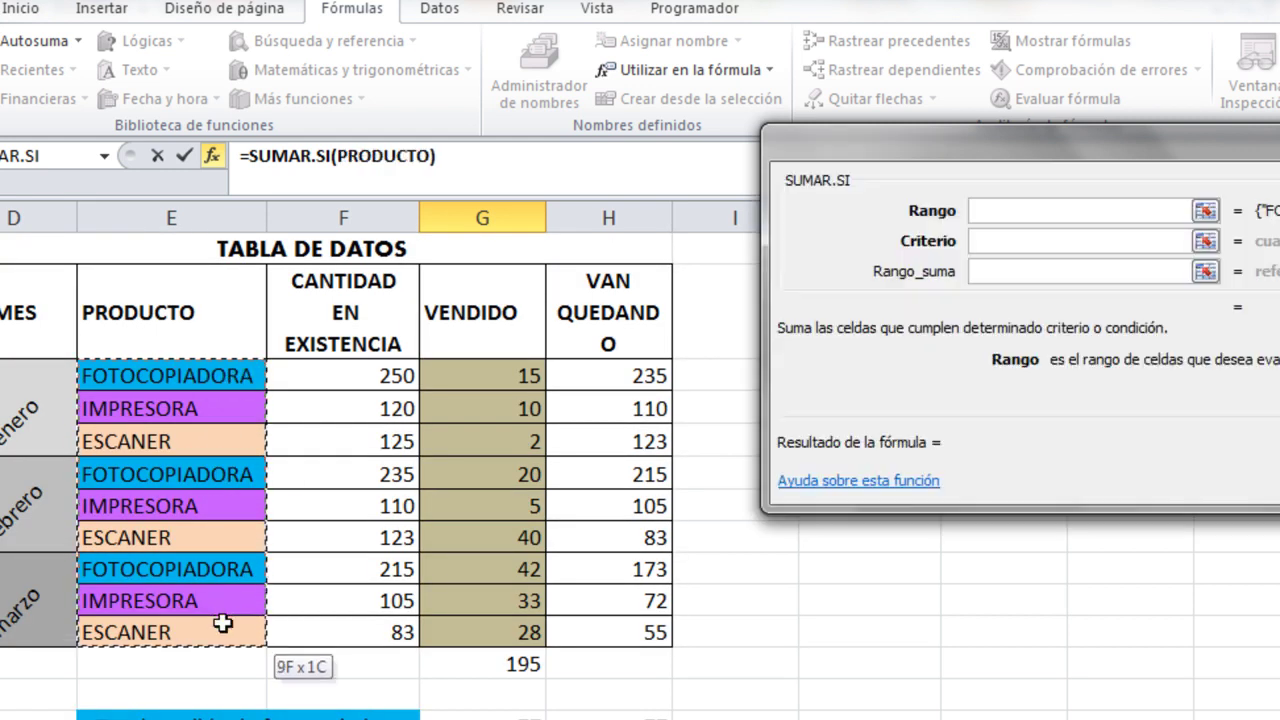
Use ESCANER in E5 as criterion and VENDIDO as sum range, giving 70.
left_click(976, 241)
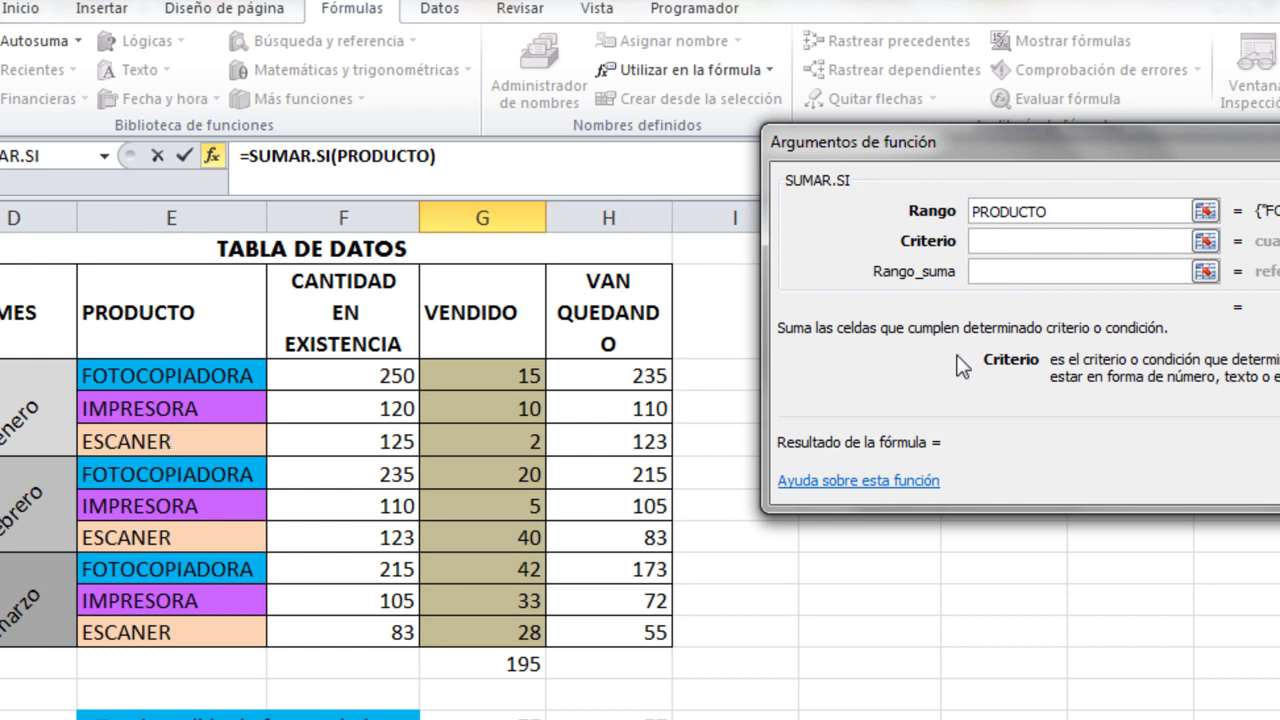
left_click(176, 452)
left_click(990, 278)
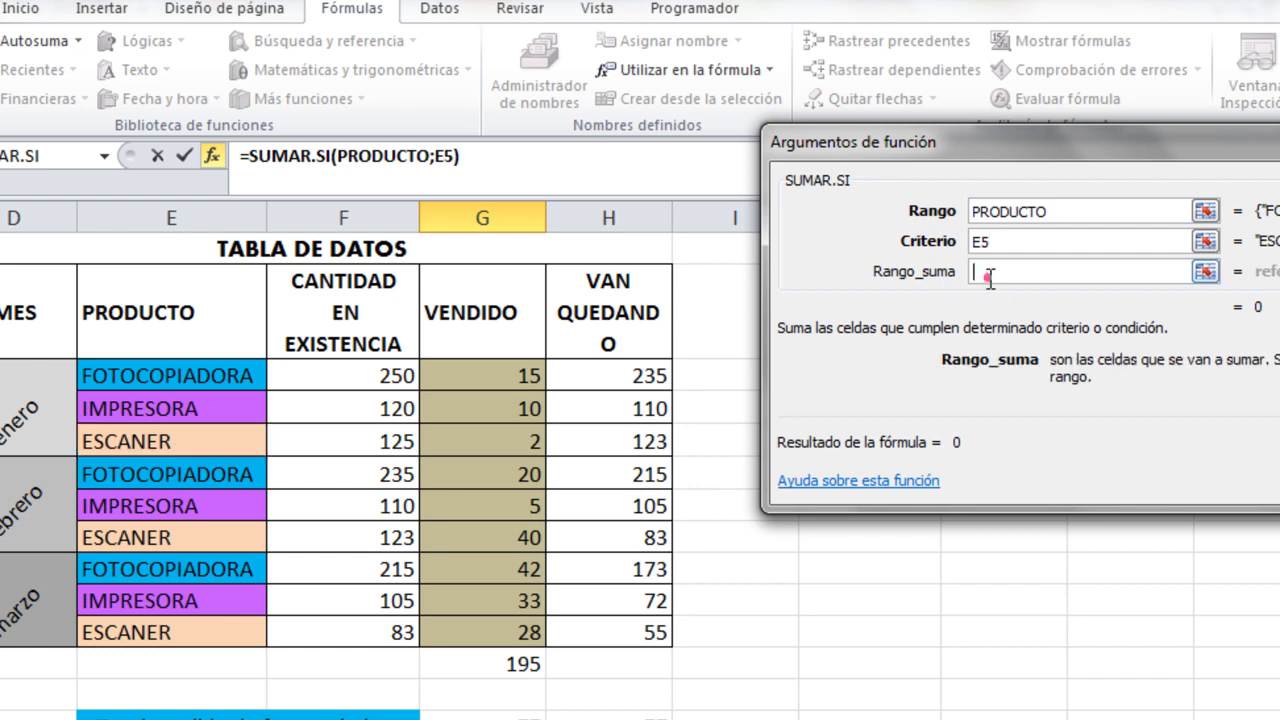
left_click_drag(519, 376, 515, 617)
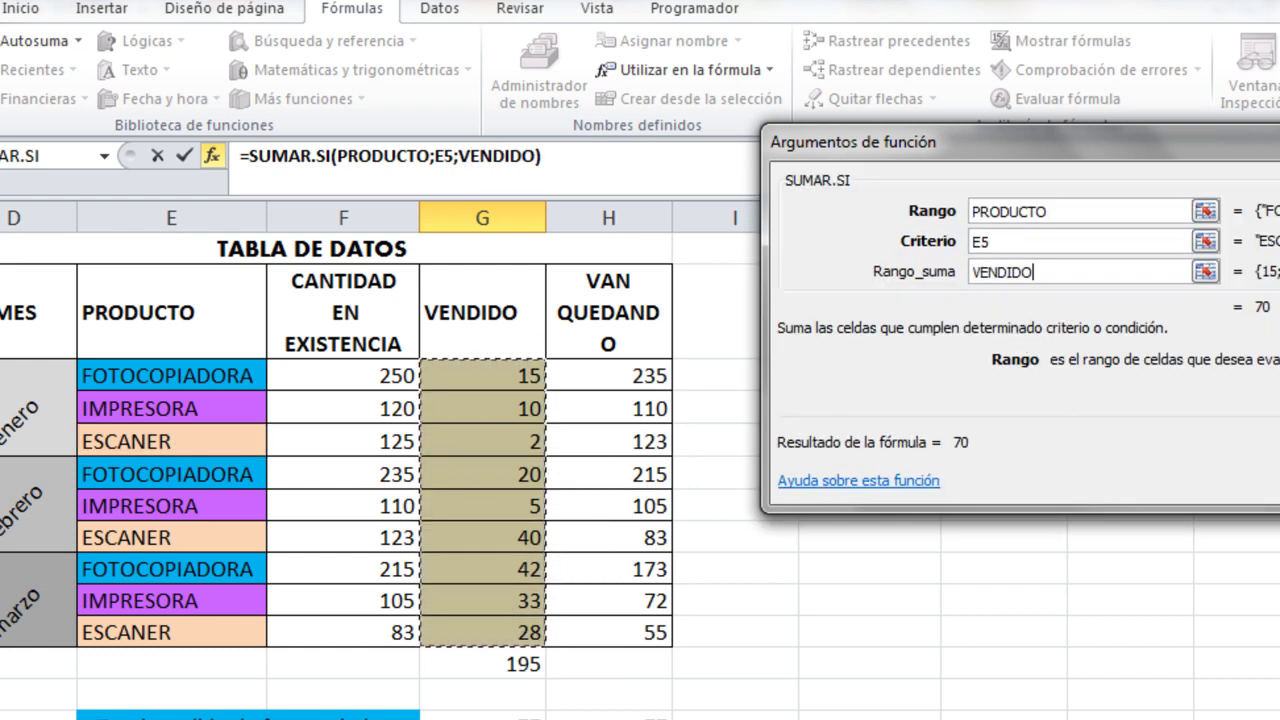
key("Return")
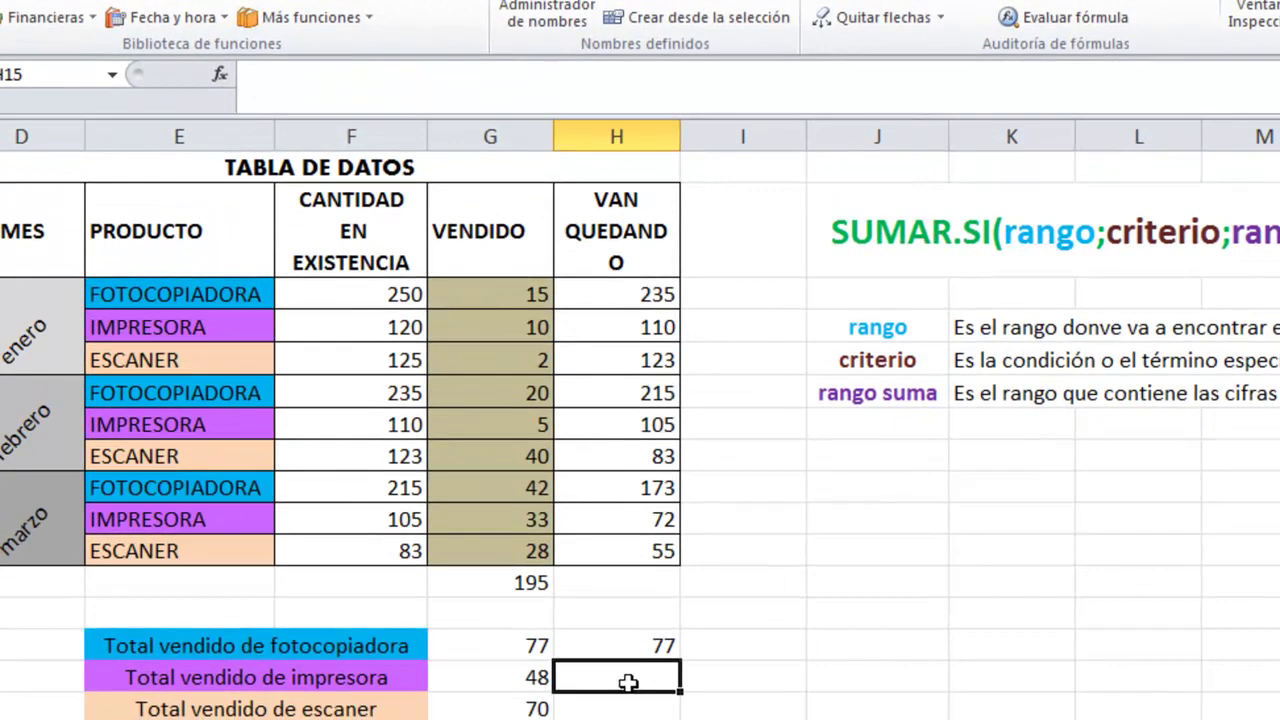
scroll(642, 500, "down", 1)
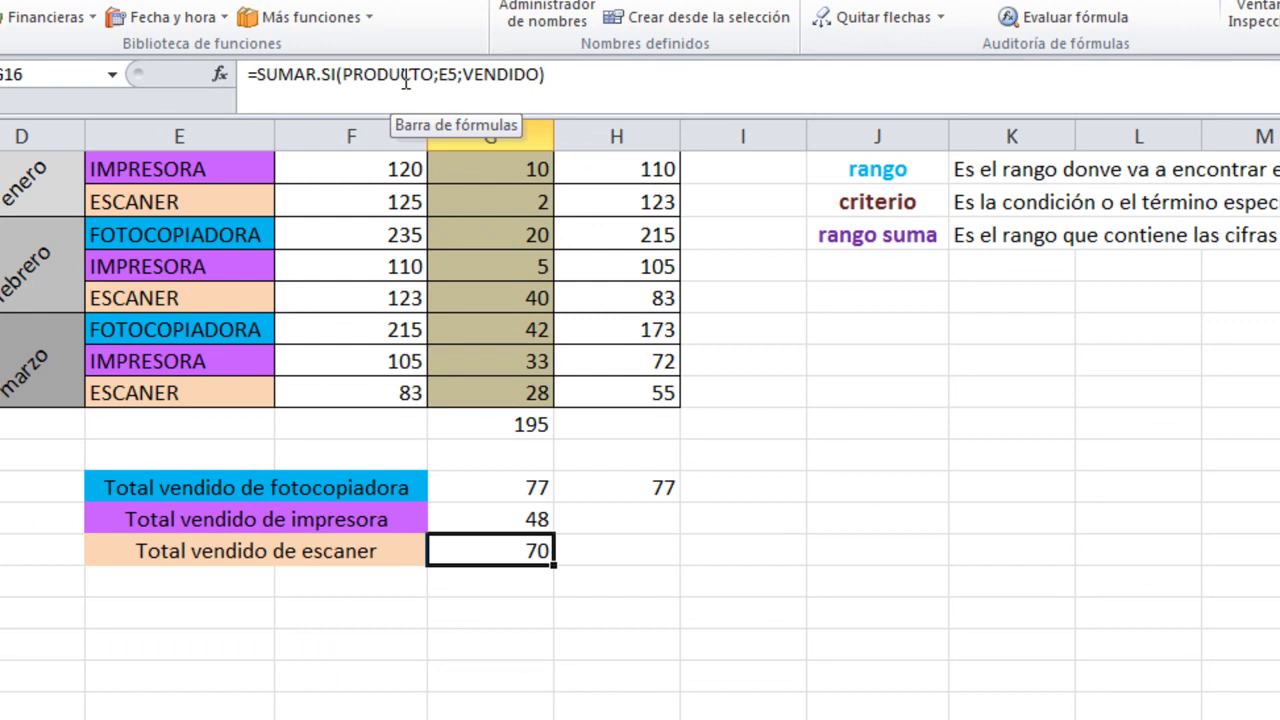
left_click(360, 78)
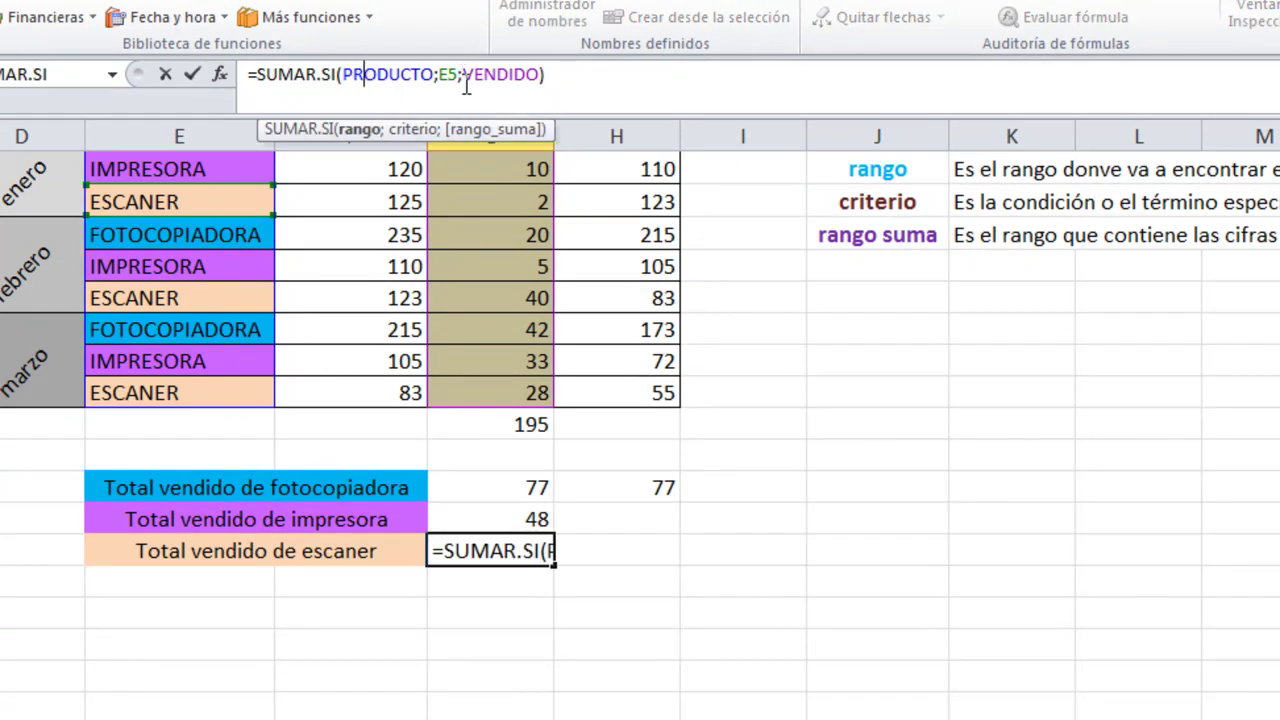
key("Return")
scroll(482, 379, "up", 1)
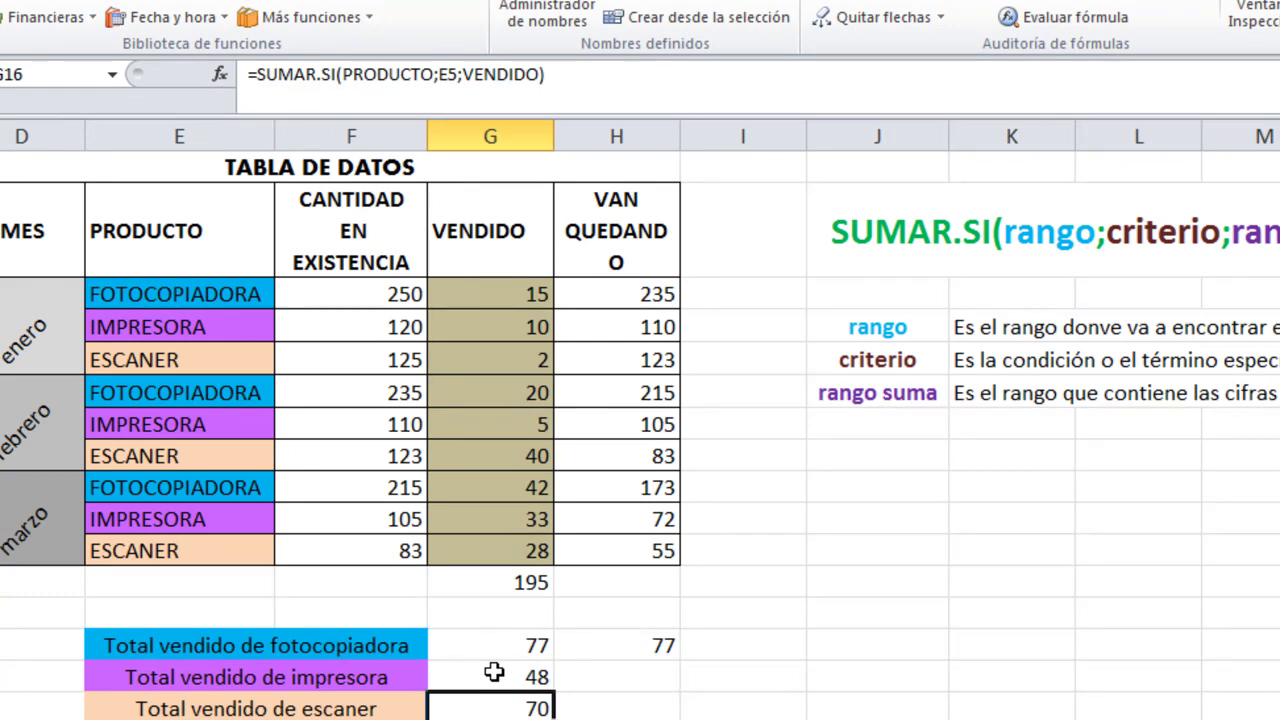
Copy the D2:H13 sales table and paste it at D20, beneath the Total vendido rows.
left_click_drag(38, 228, 612, 533)
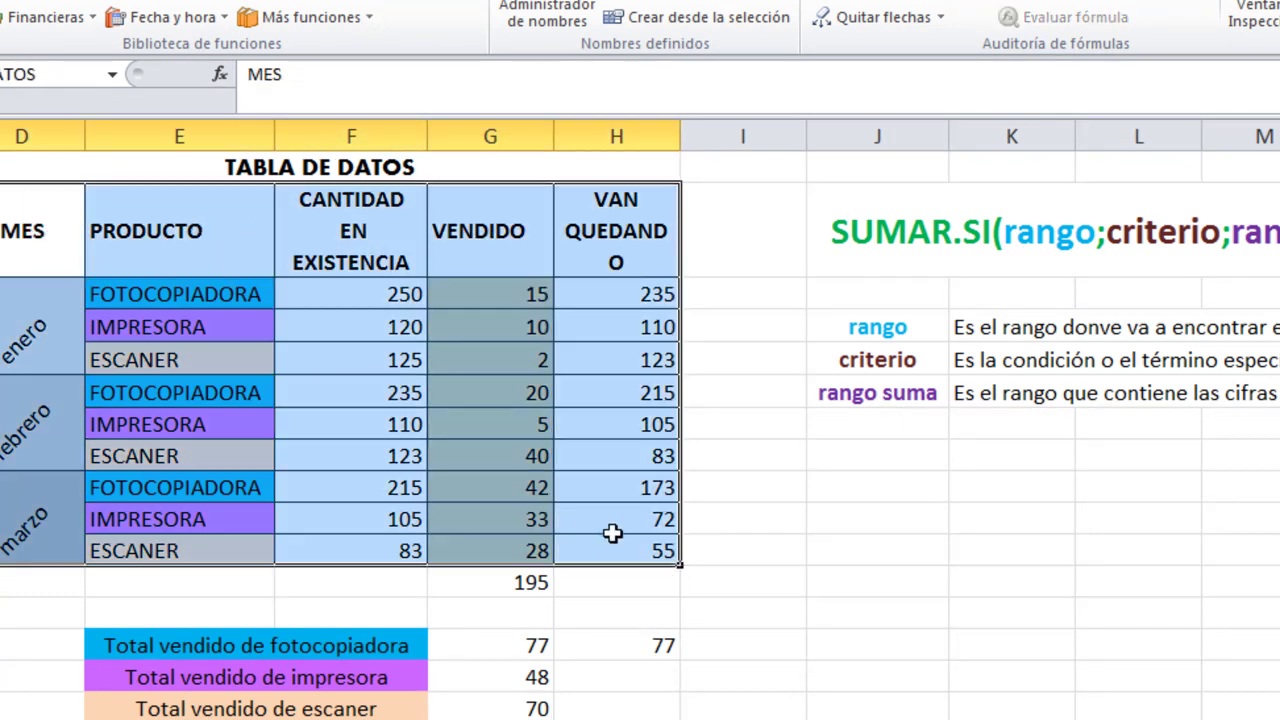
scroll(474, 506, "down", 5)
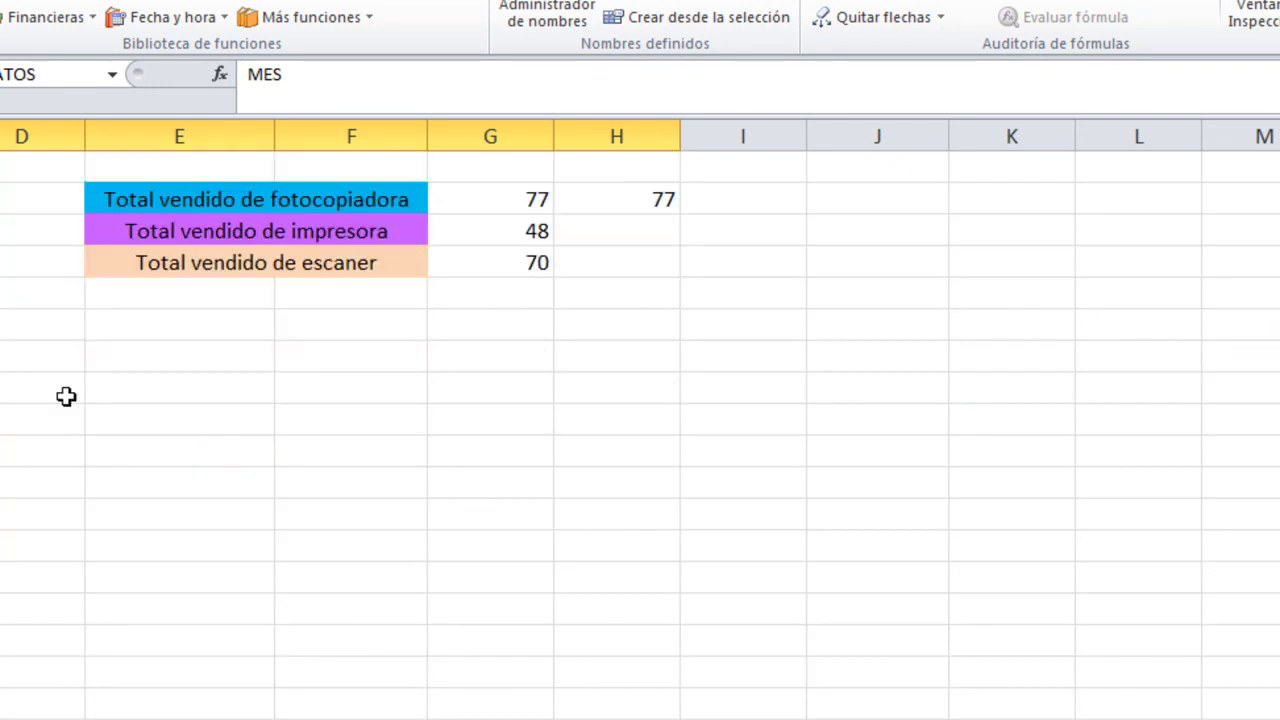
left_click(24, 385)
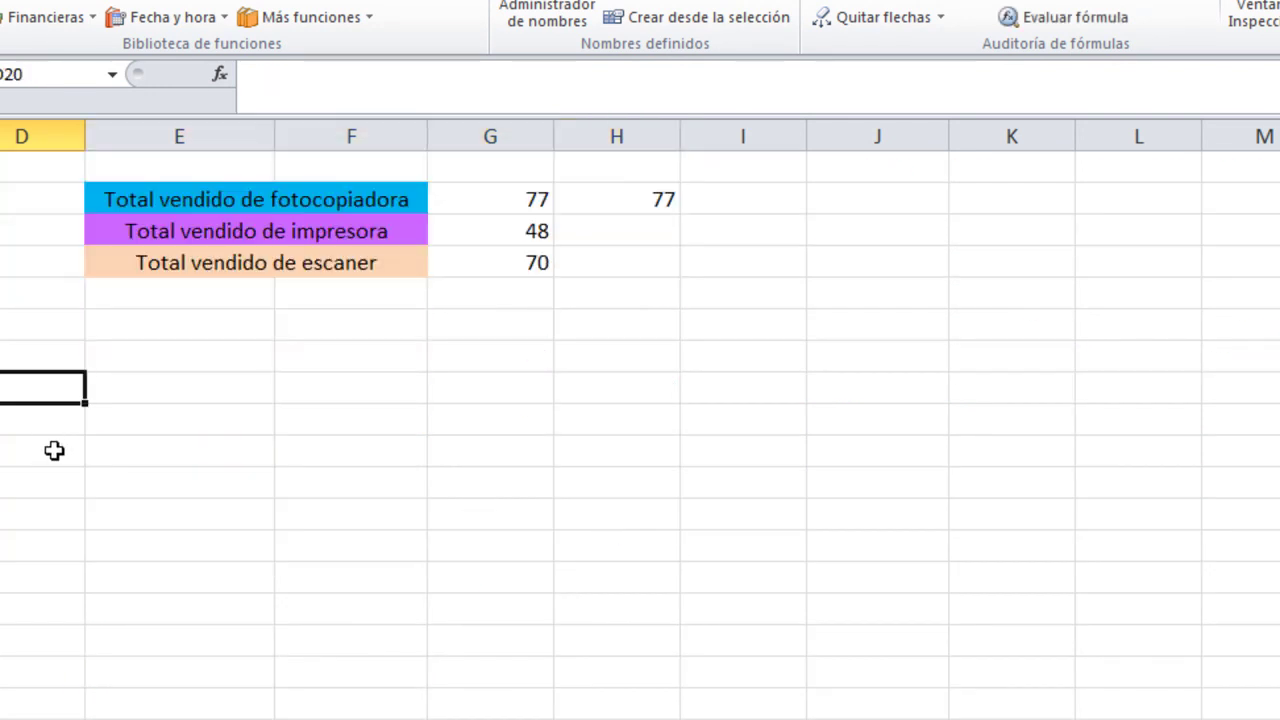
key("ctrl+v")
left_click(514, 443)
left_click(77, 420)
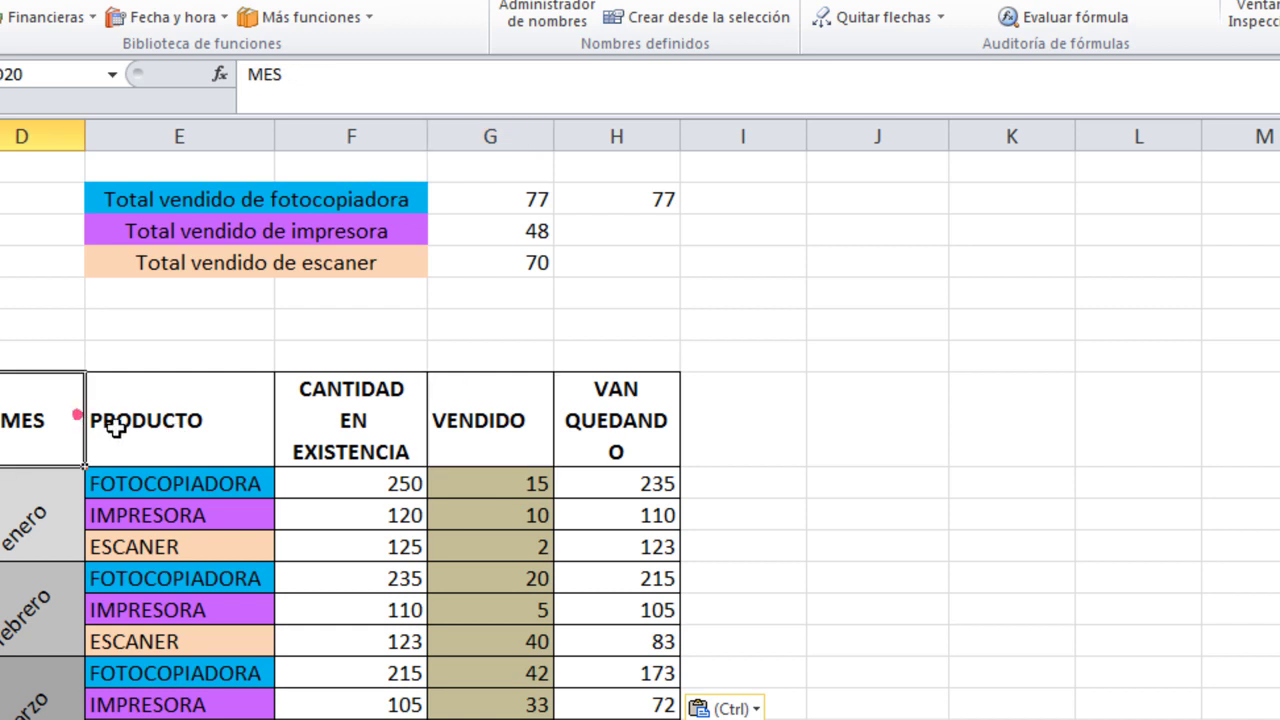
scroll(500, 391, "up", 1)
scroll(481, 393, "down", 1)
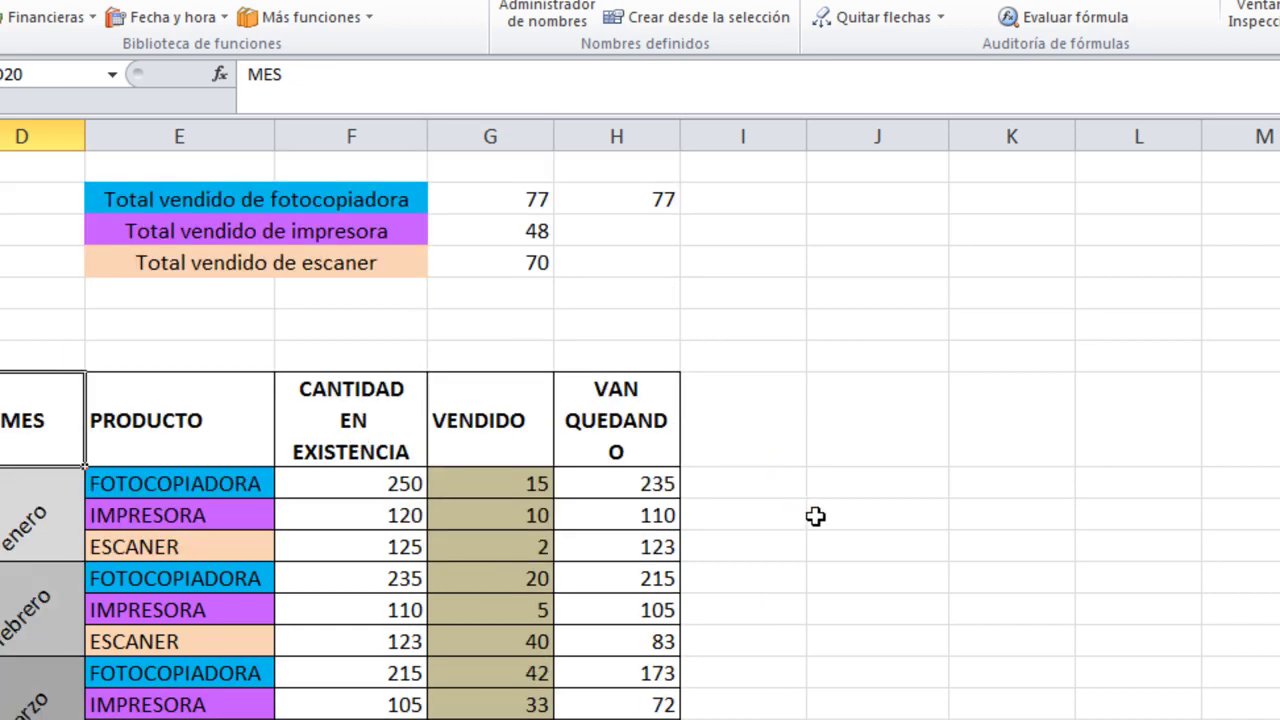
left_click(846, 545)
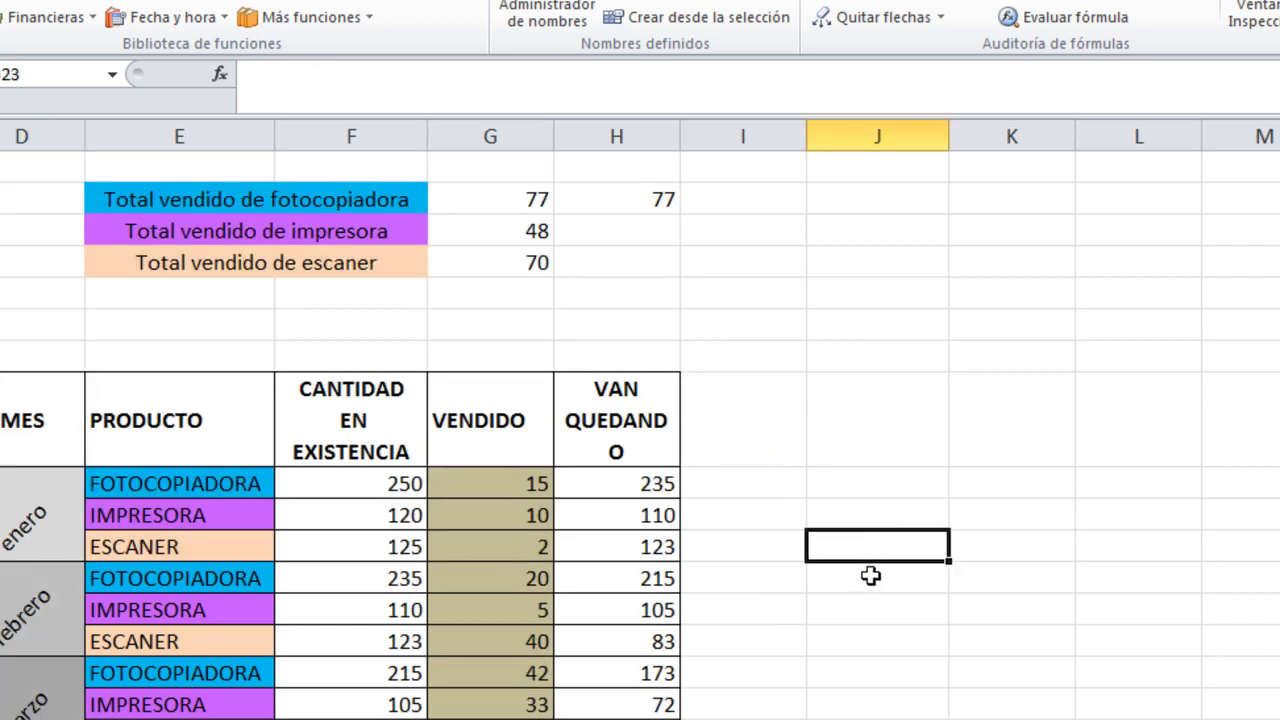
Build =SUMAR.SI(E21:E29;E21;G21:G29) in J23 from the copy's PRODUCTO and VENDIDO columns.
type("=suma")
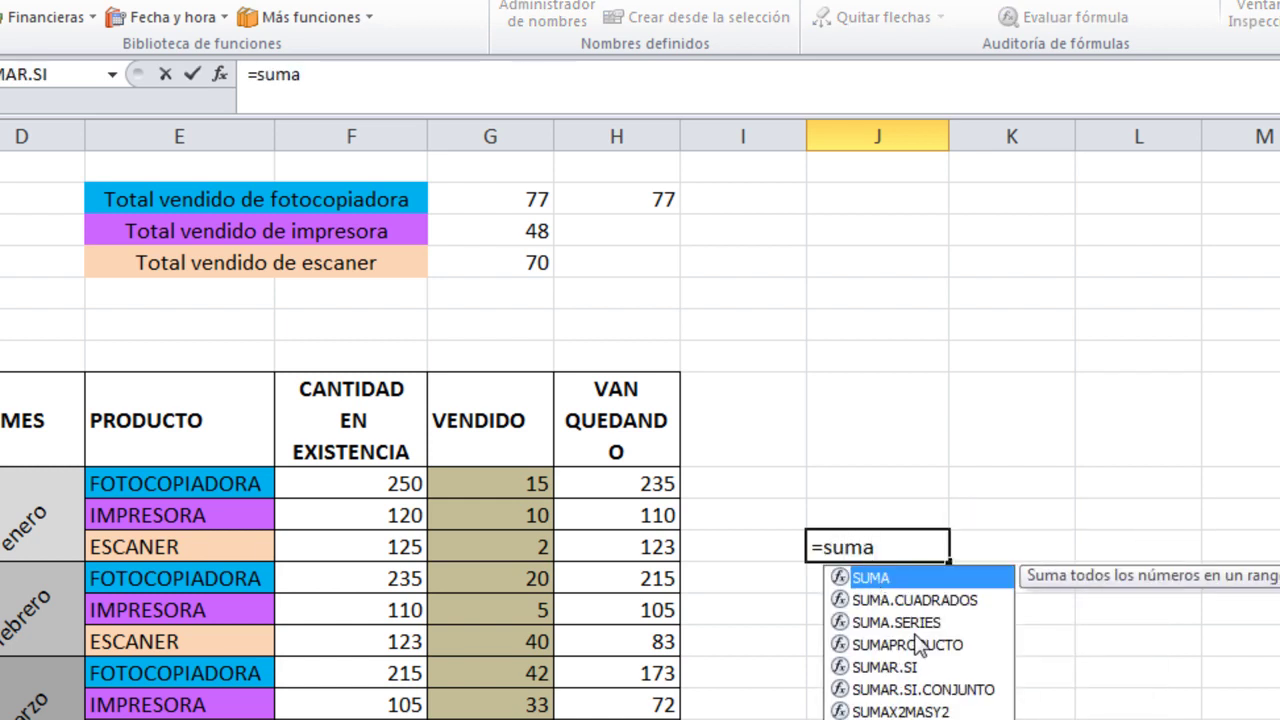
double_click(911, 668)
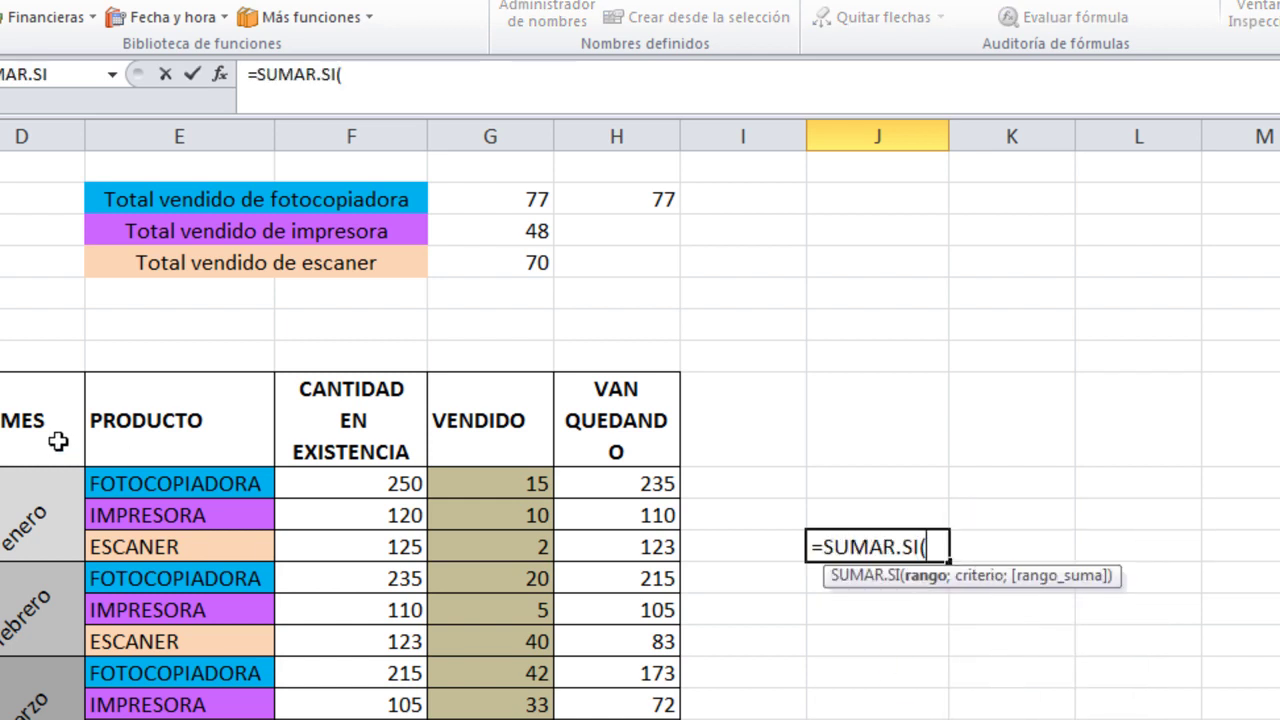
scroll(58, 441, "down", 1)
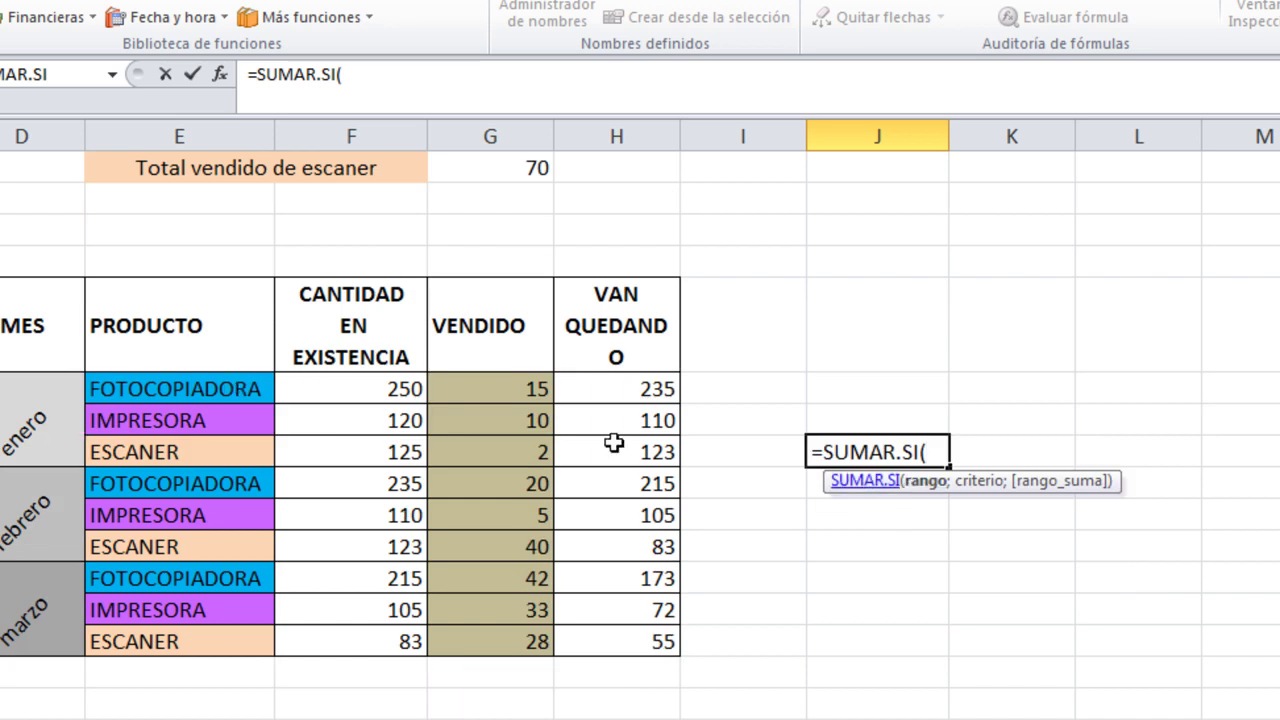
left_click_drag(146, 389, 174, 641)
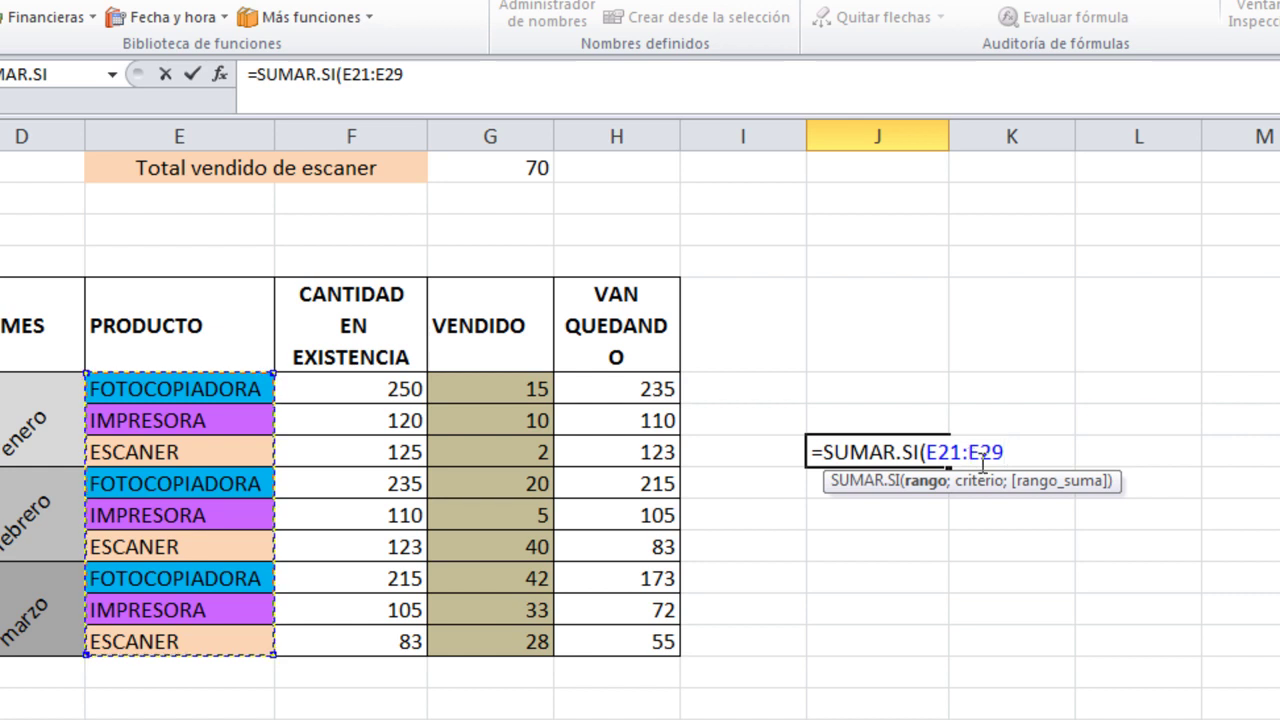
type(";")
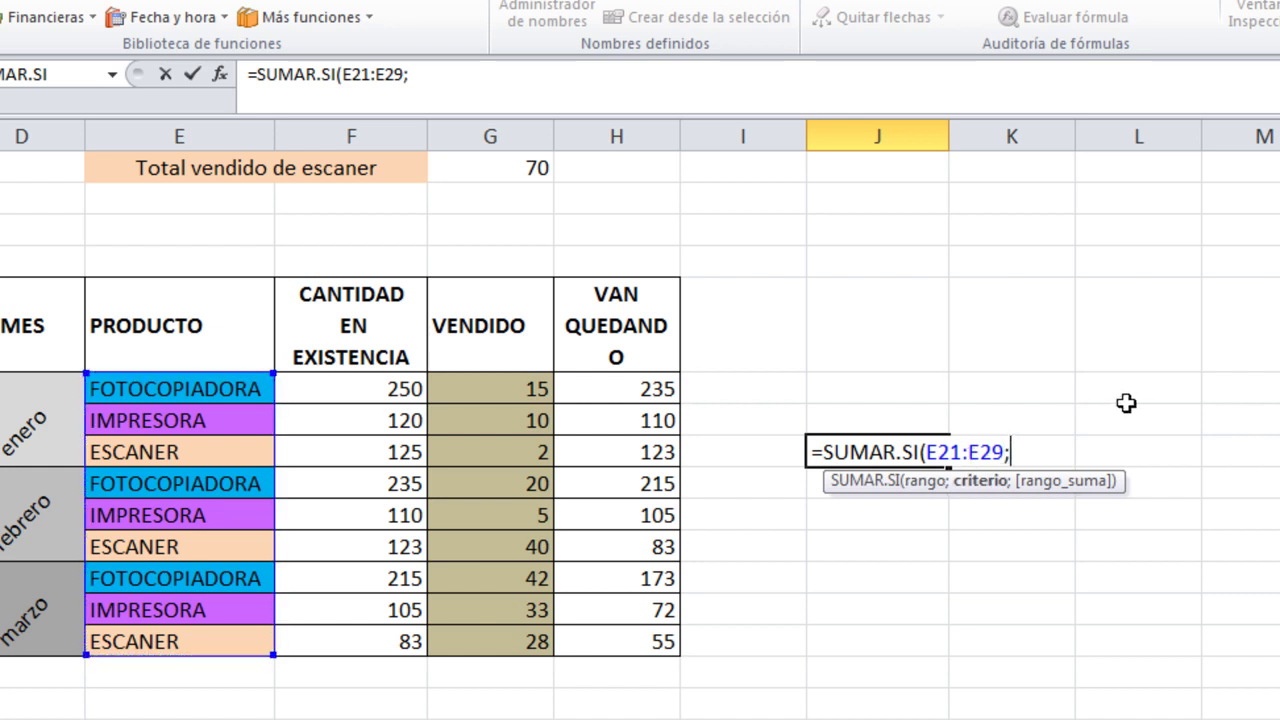
left_click(208, 397)
type(";")
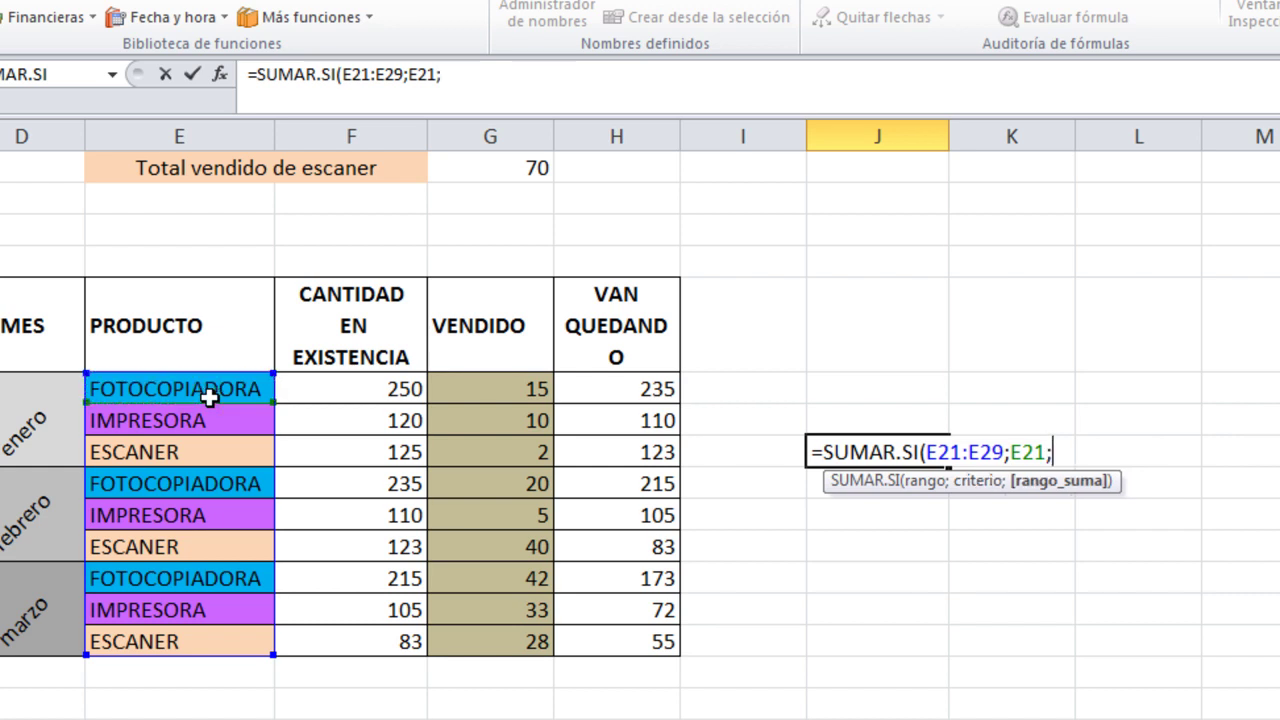
left_click_drag(527, 390, 527, 648)
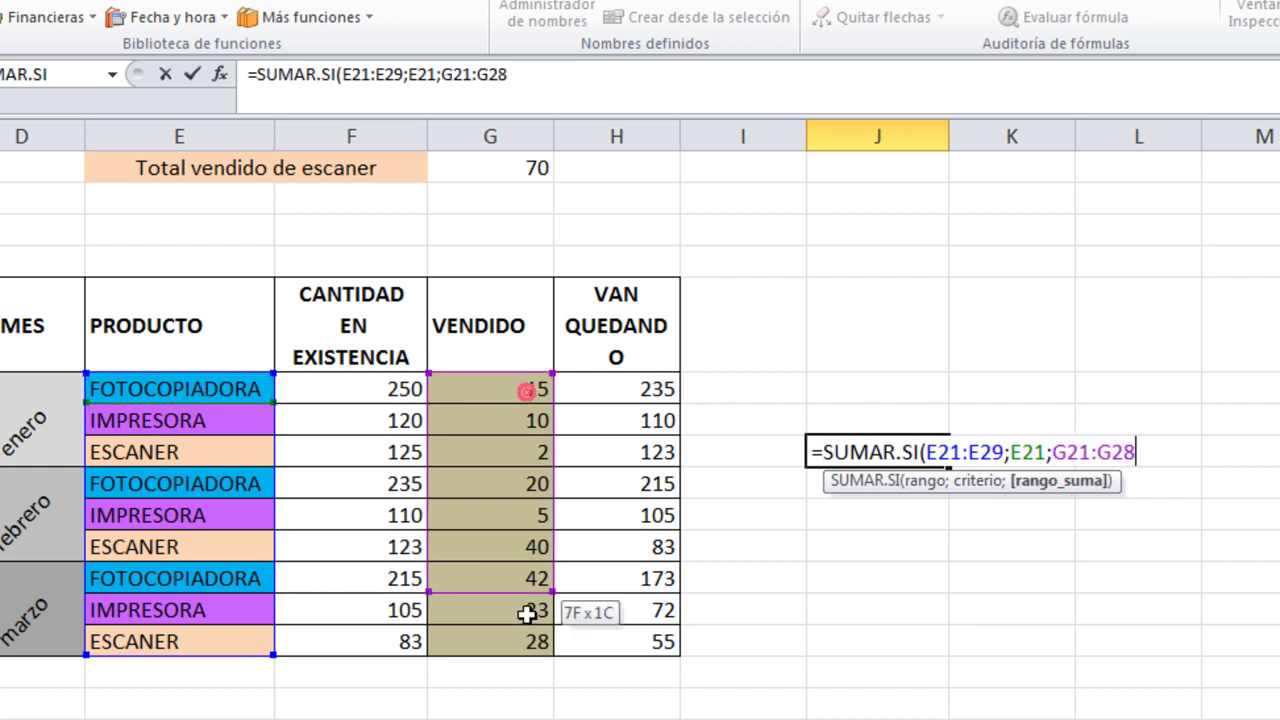
type("=")
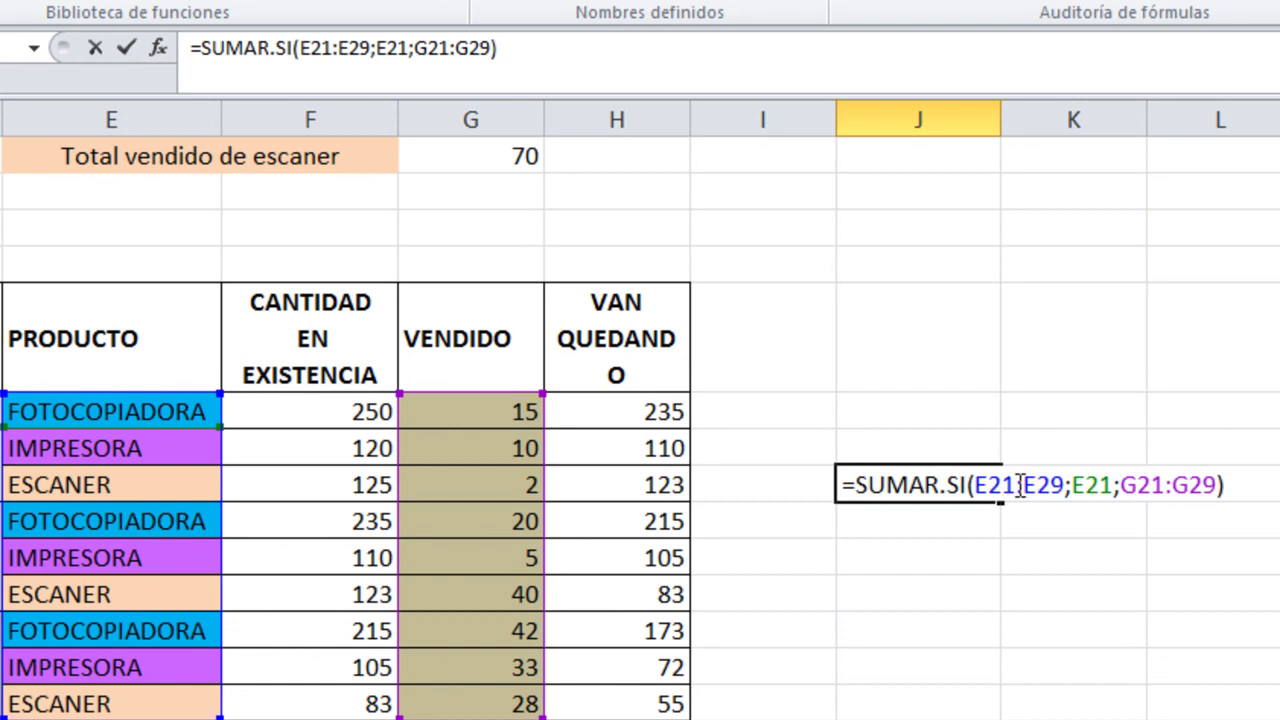
Commit the J23 formula and review its range and sum-range references in the formula bar.
key("Return")
key("Up")
scroll(598, 431, "up", 2)
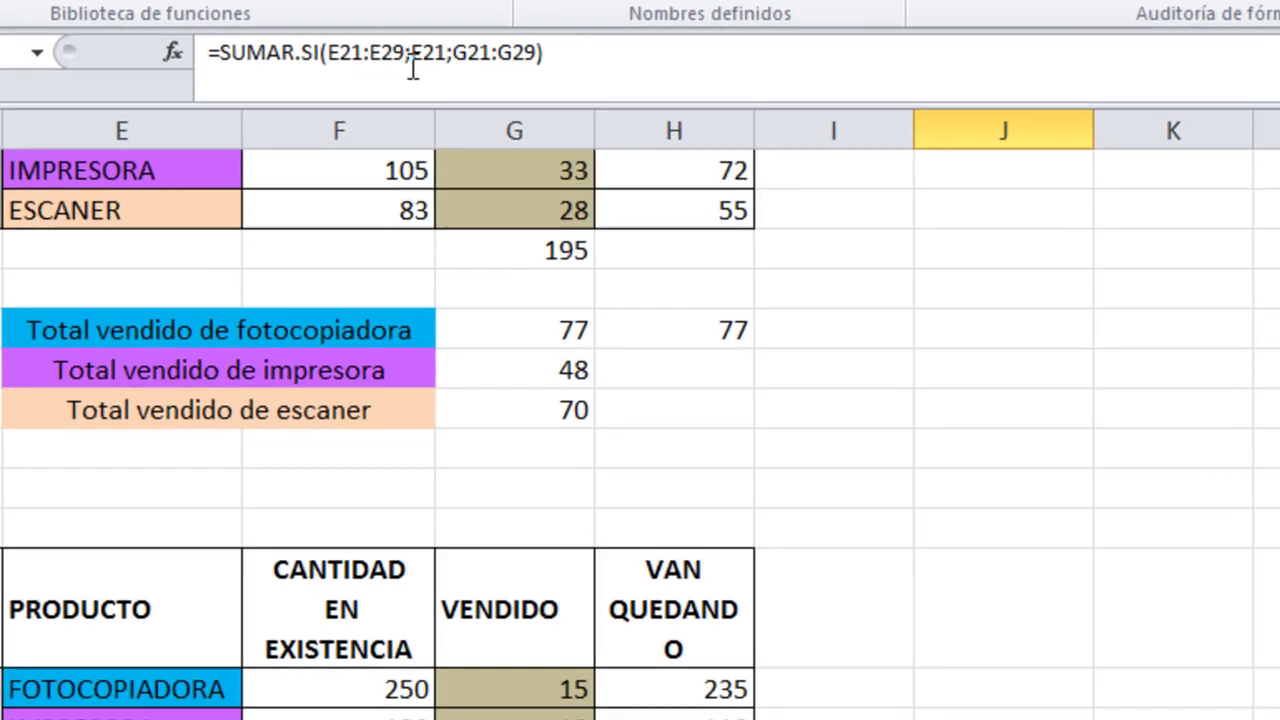
left_click(359, 50)
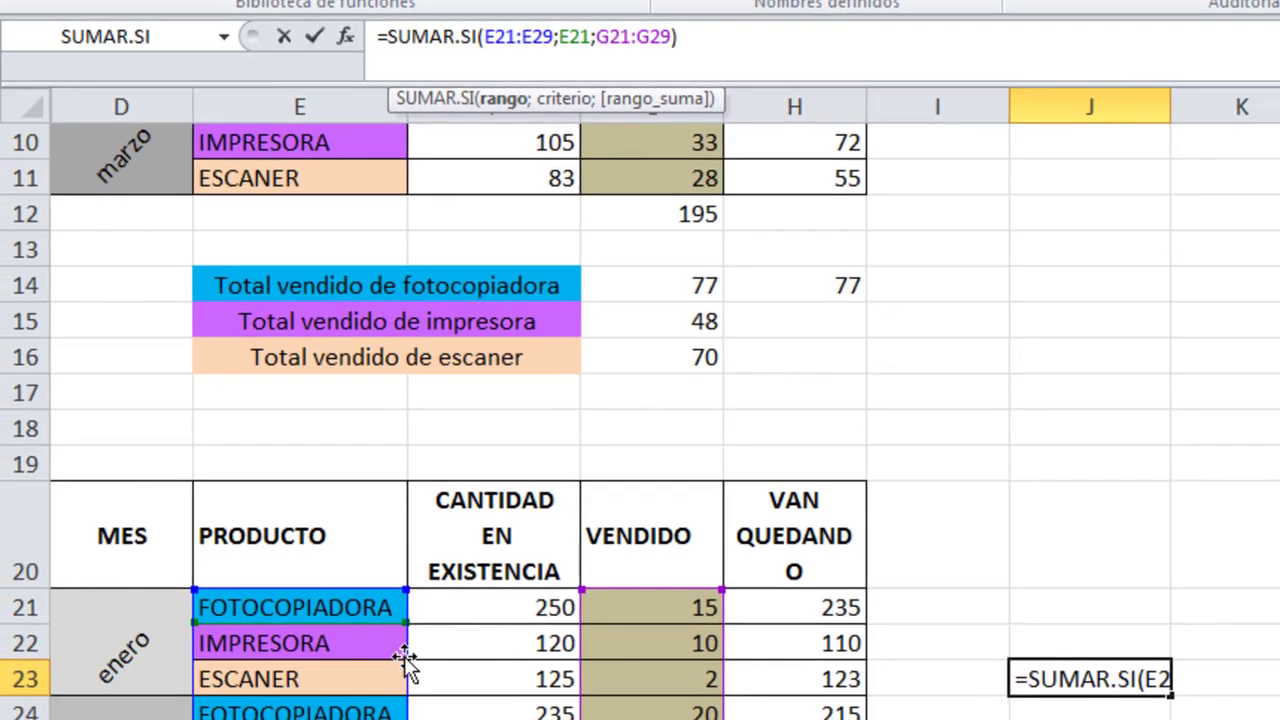
left_click(620, 36)
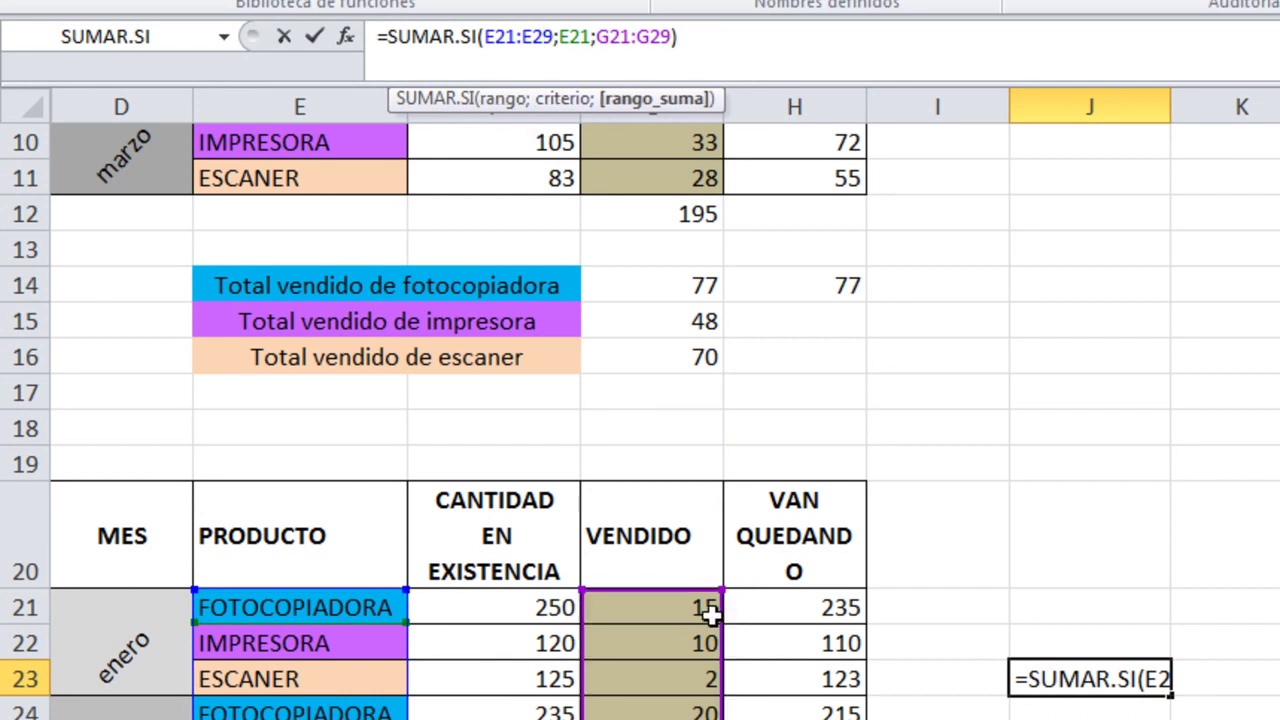
scroll(640, 420, "down", 2)
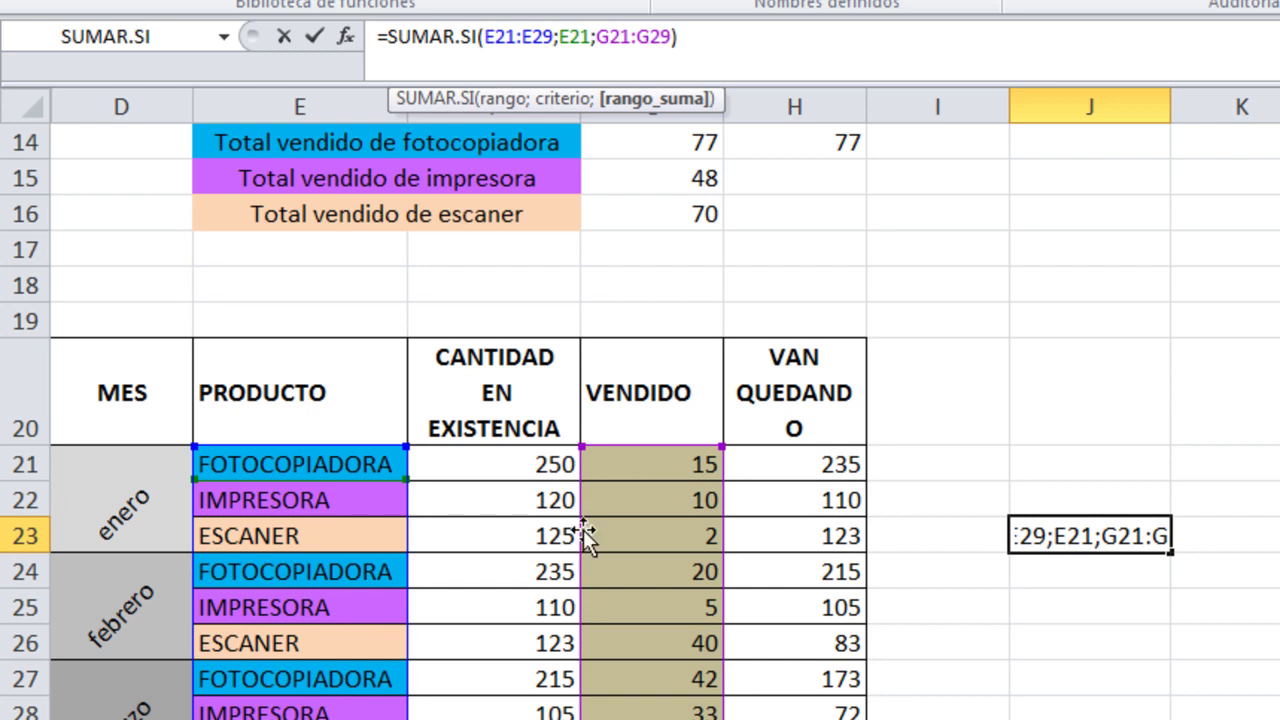
key("Return")
Compare G14's named-range fotocopiadora formula with J23's, both returning 77.
scroll(775, 384, "up", 2)
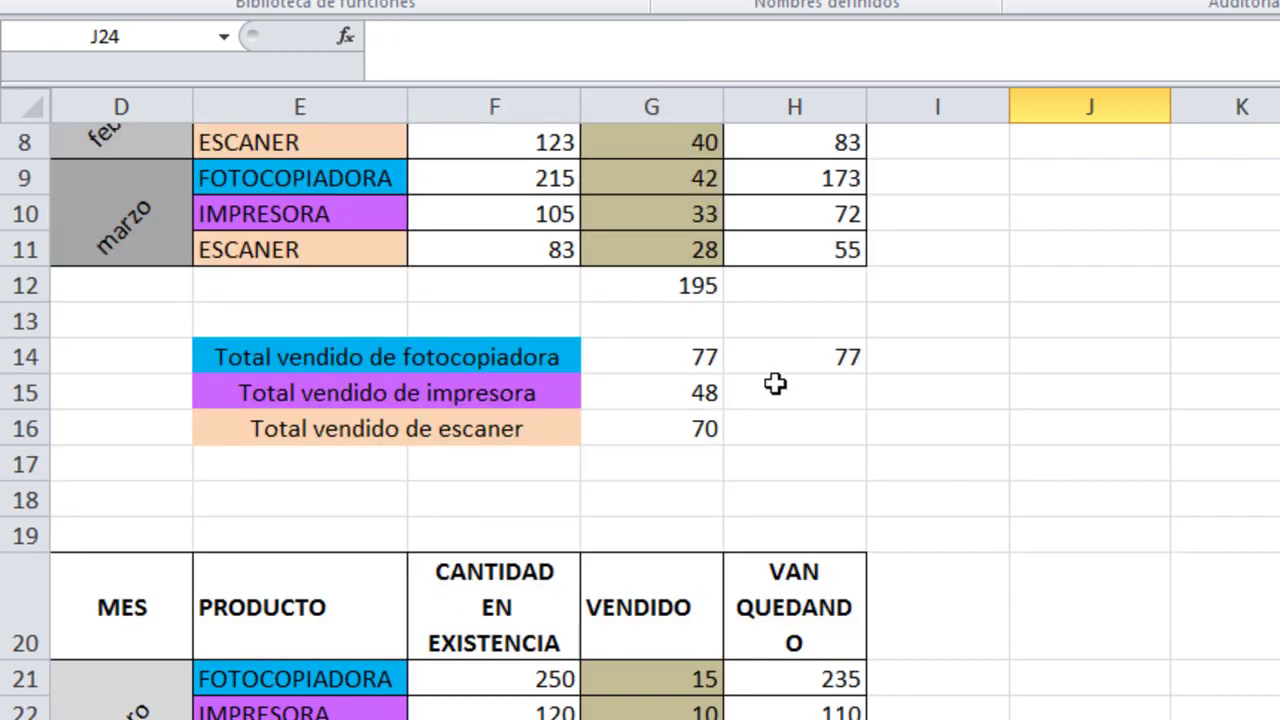
left_click(704, 369)
left_click(502, 37)
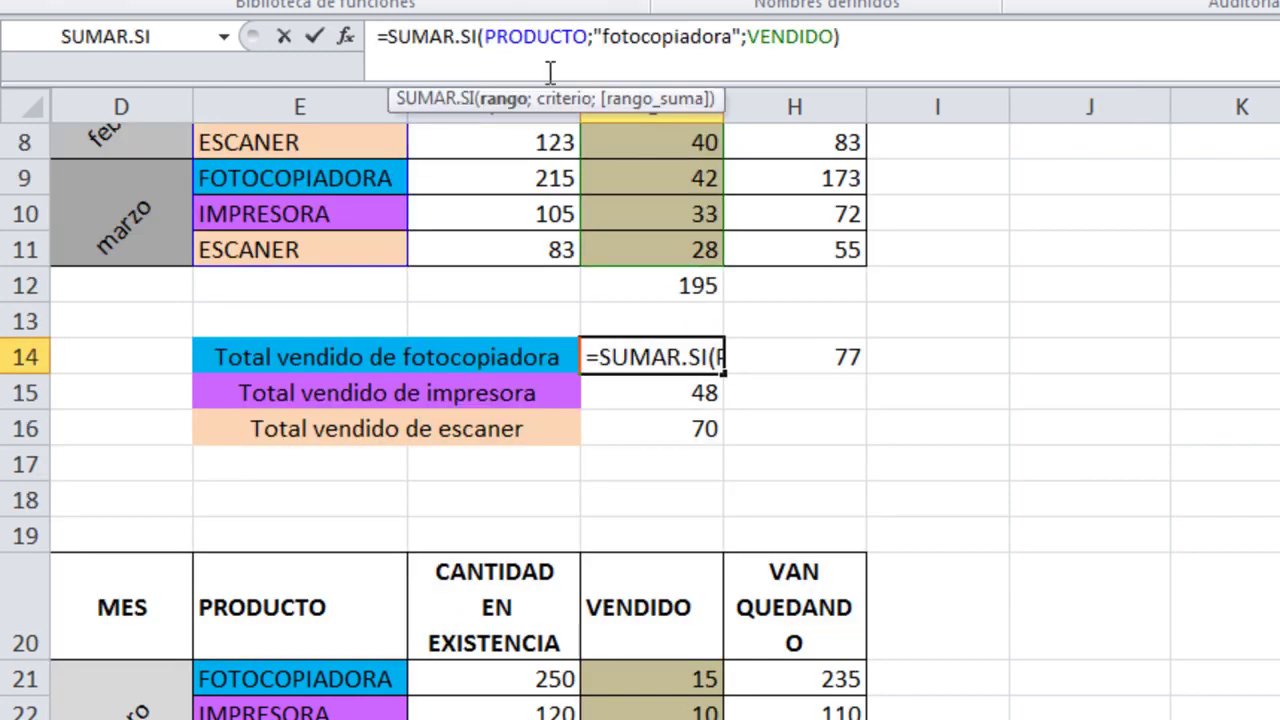
key("Return")
scroll(1123, 640, "down", 1)
left_click(1123, 642)
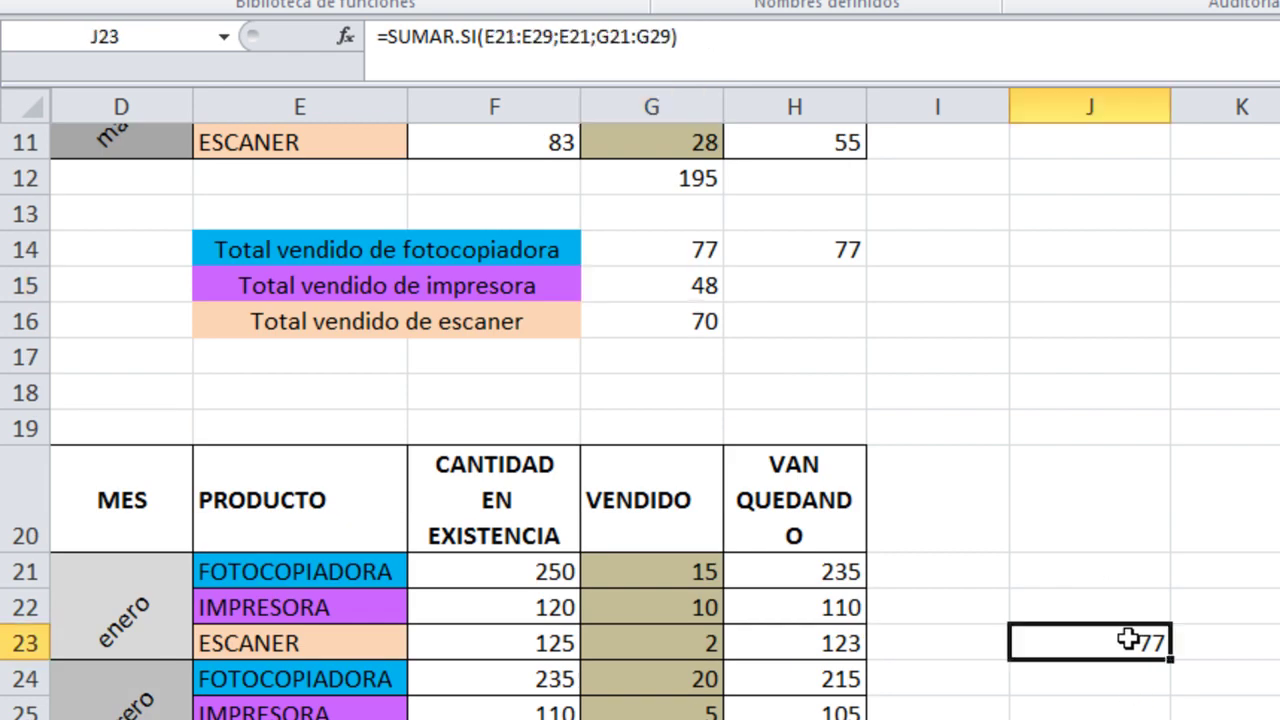
left_click(592, 38)
left_click(686, 250)
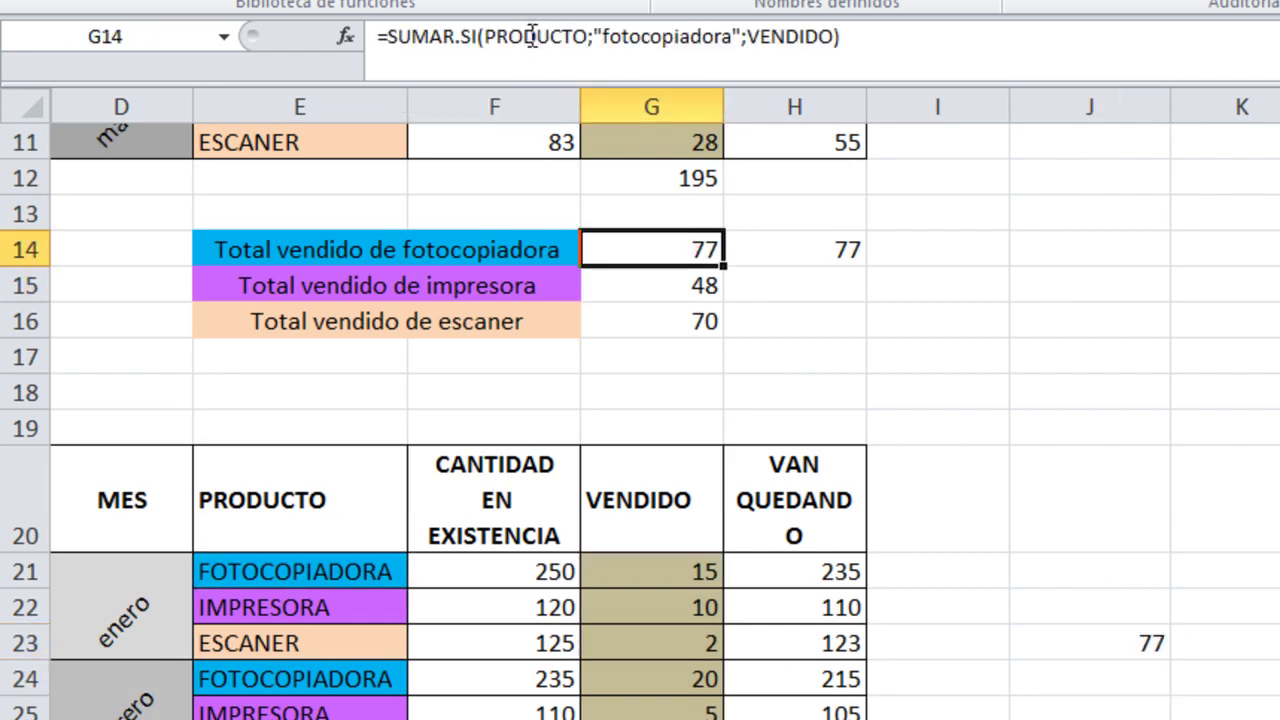
scroll(479, 444, "down", 1)
Select the copy's product range, stock values and header row, using the Name Box along the way.
scroll(479, 444, "down", 1)
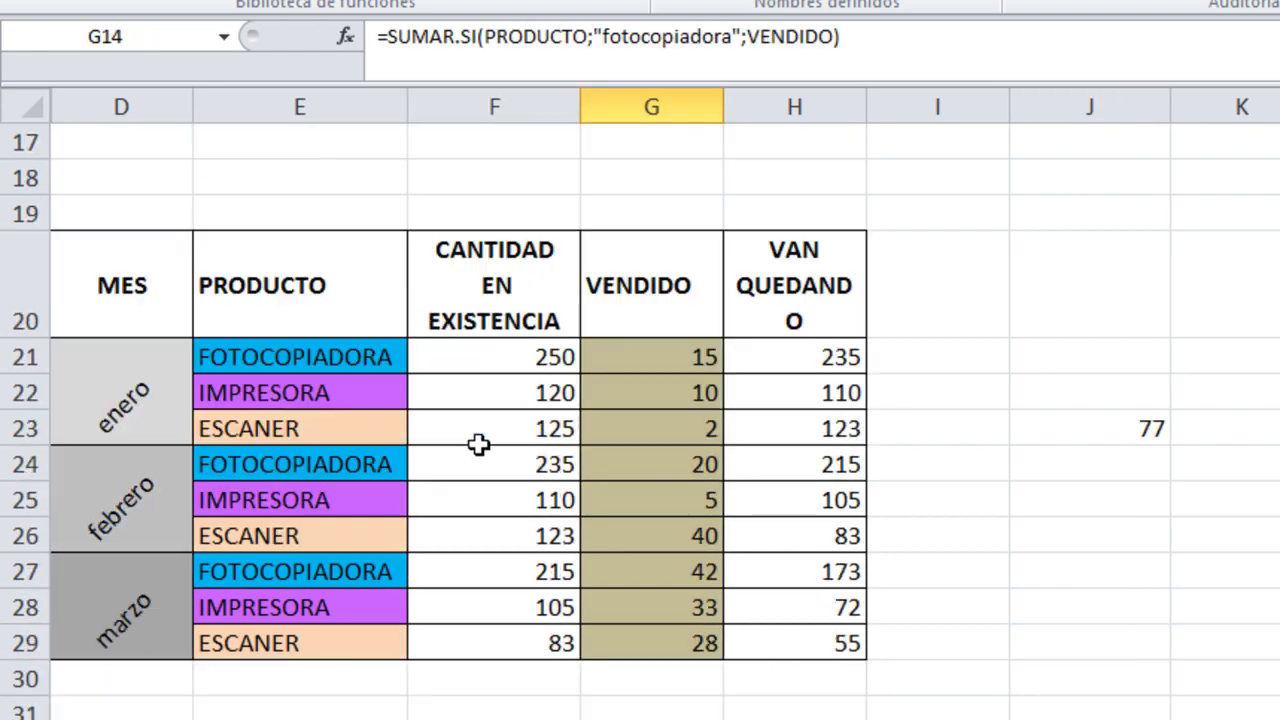
left_click_drag(340, 360, 385, 637)
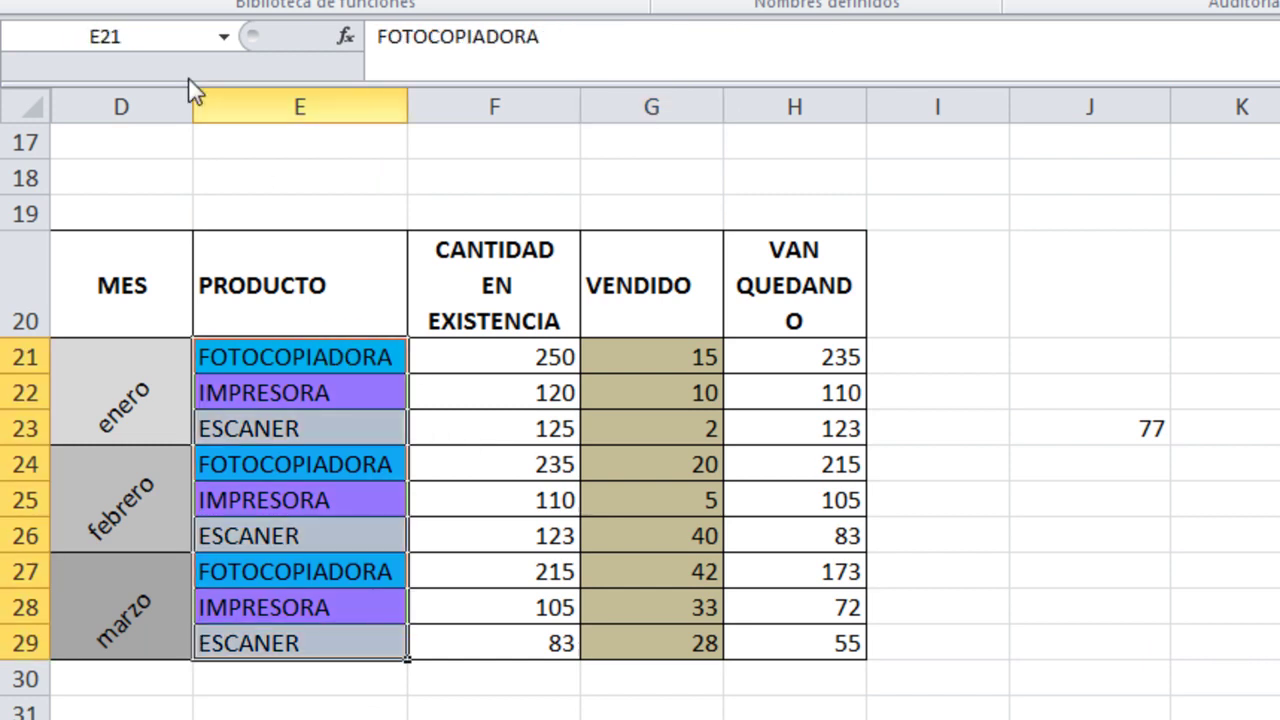
left_click(136, 35)
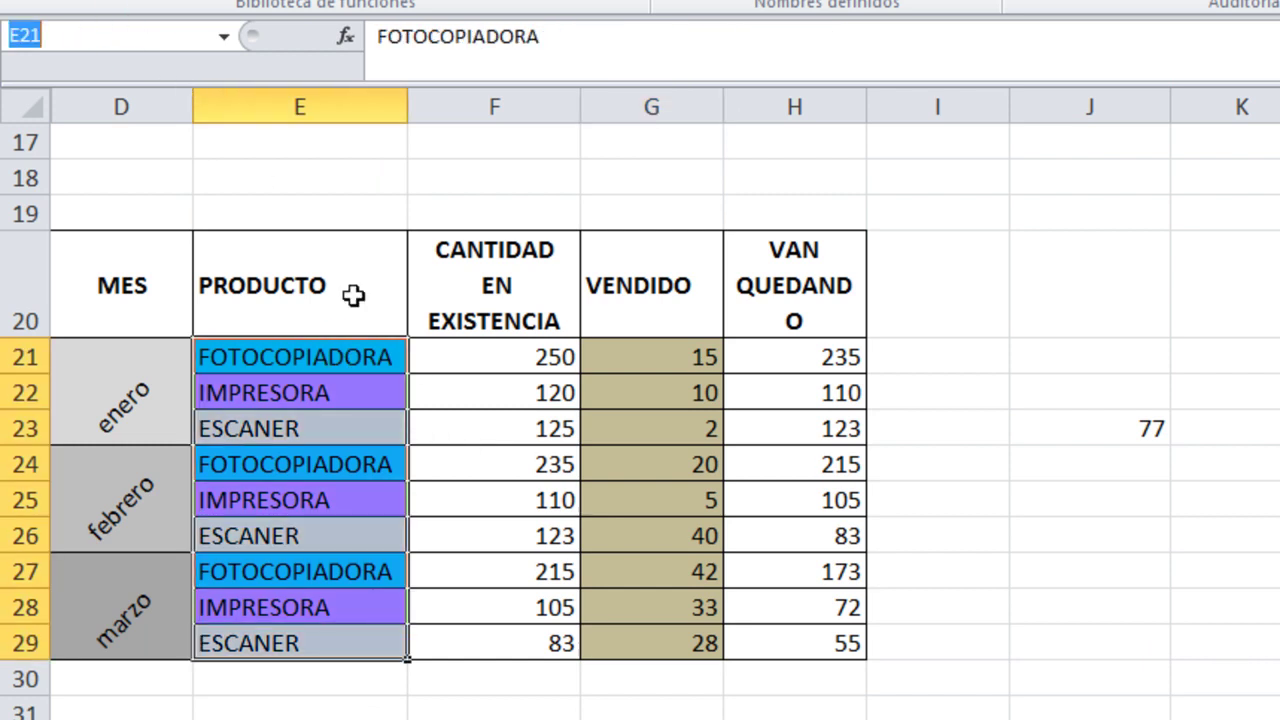
left_click_drag(523, 360, 527, 643)
left_click_drag(311, 251, 757, 309)
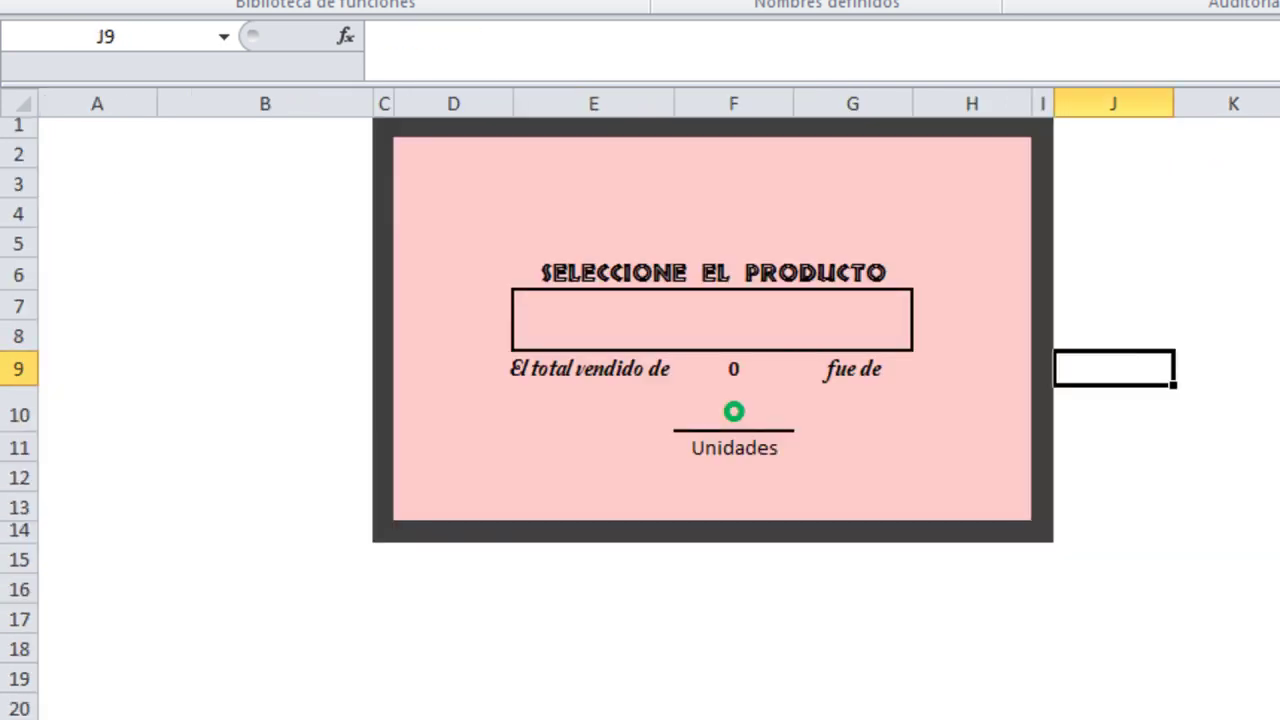
Try FOTOCOPIADORA and ESCANER in the E7 product dropdown while checking the F10 units cell.
left_click(1127, 195)
left_click(320, 145)
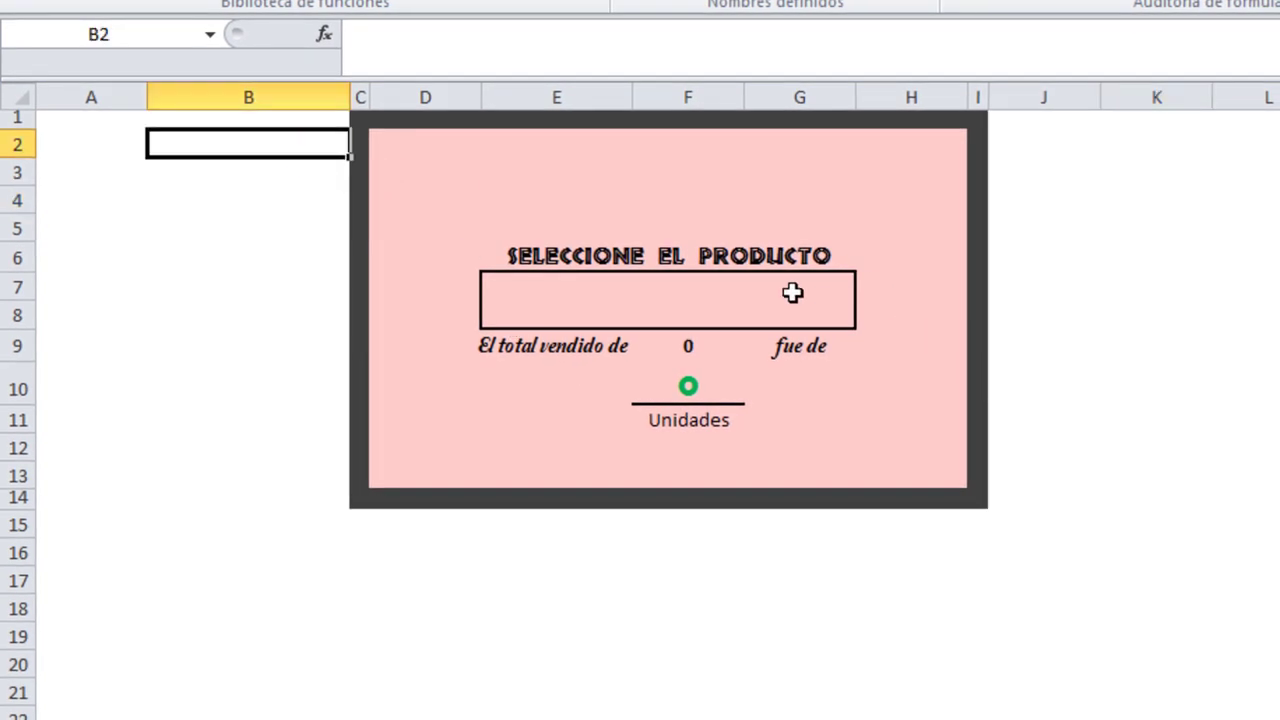
left_click(681, 392)
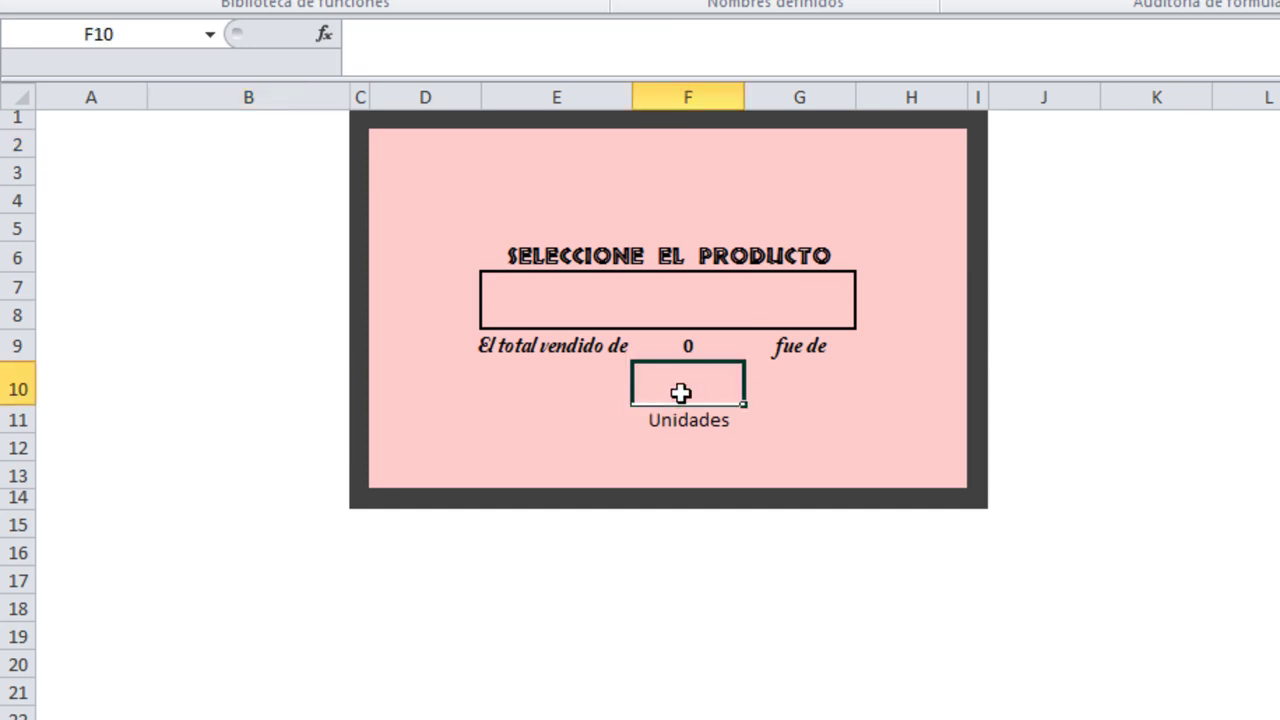
left_click(720, 300)
left_click(870, 288)
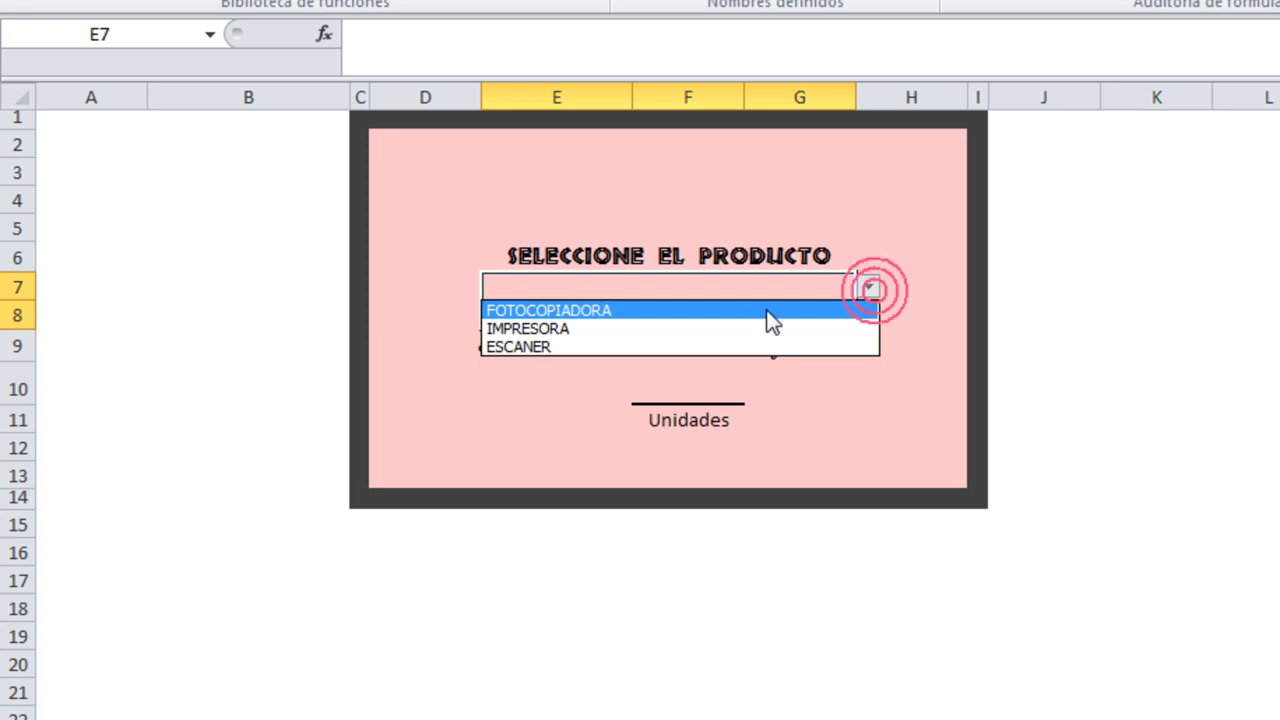
left_click(768, 311)
left_click(866, 288)
left_click(760, 346)
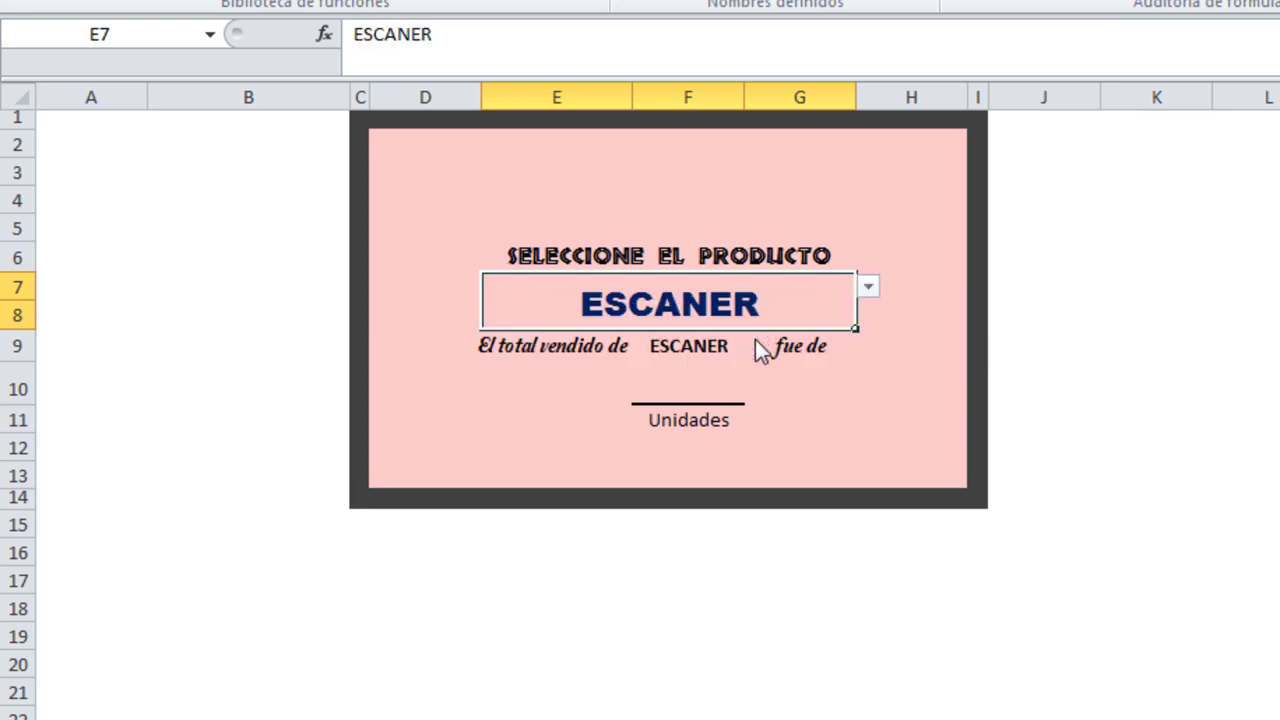
left_click(698, 395)
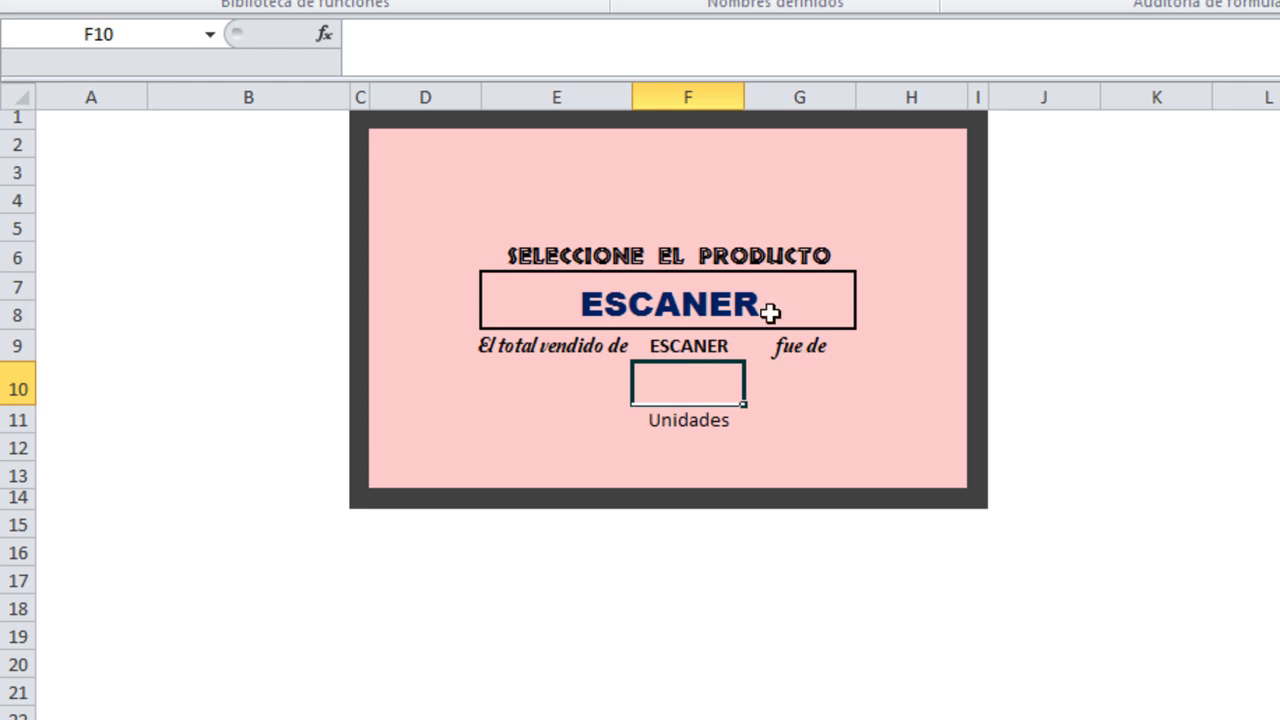
left_click(768, 312)
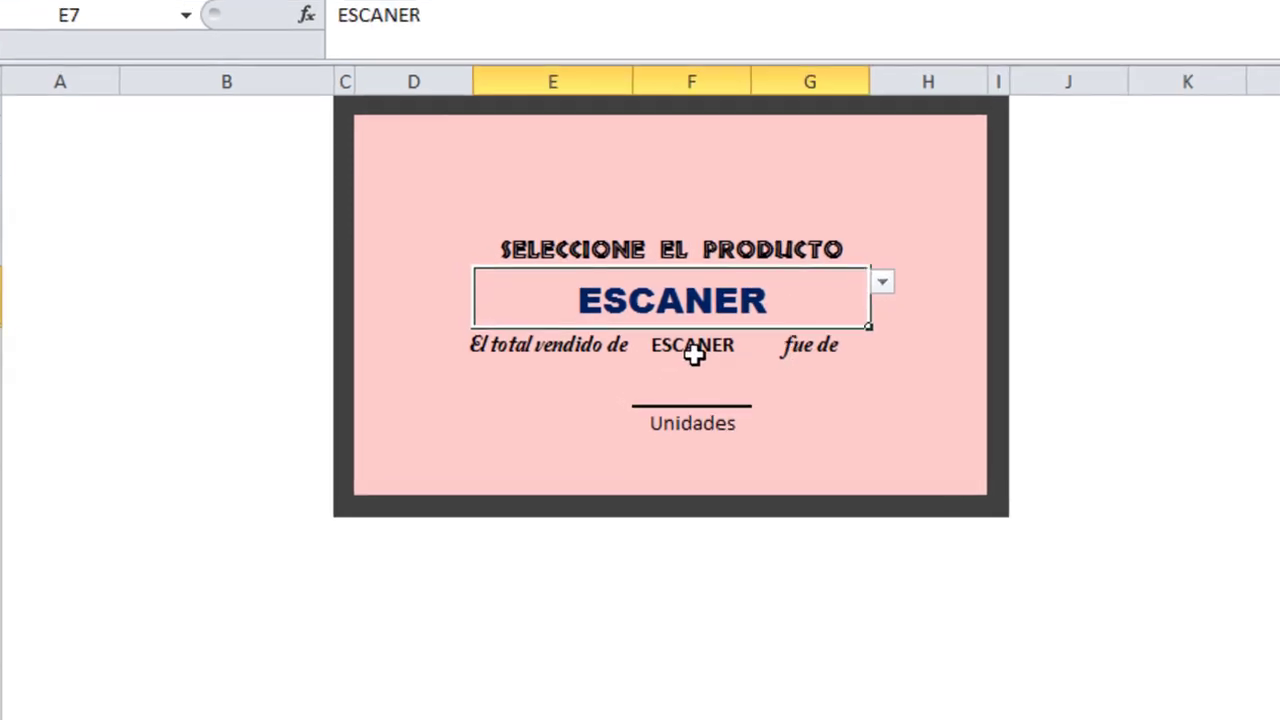
left_click(868, 290)
left_click(745, 305)
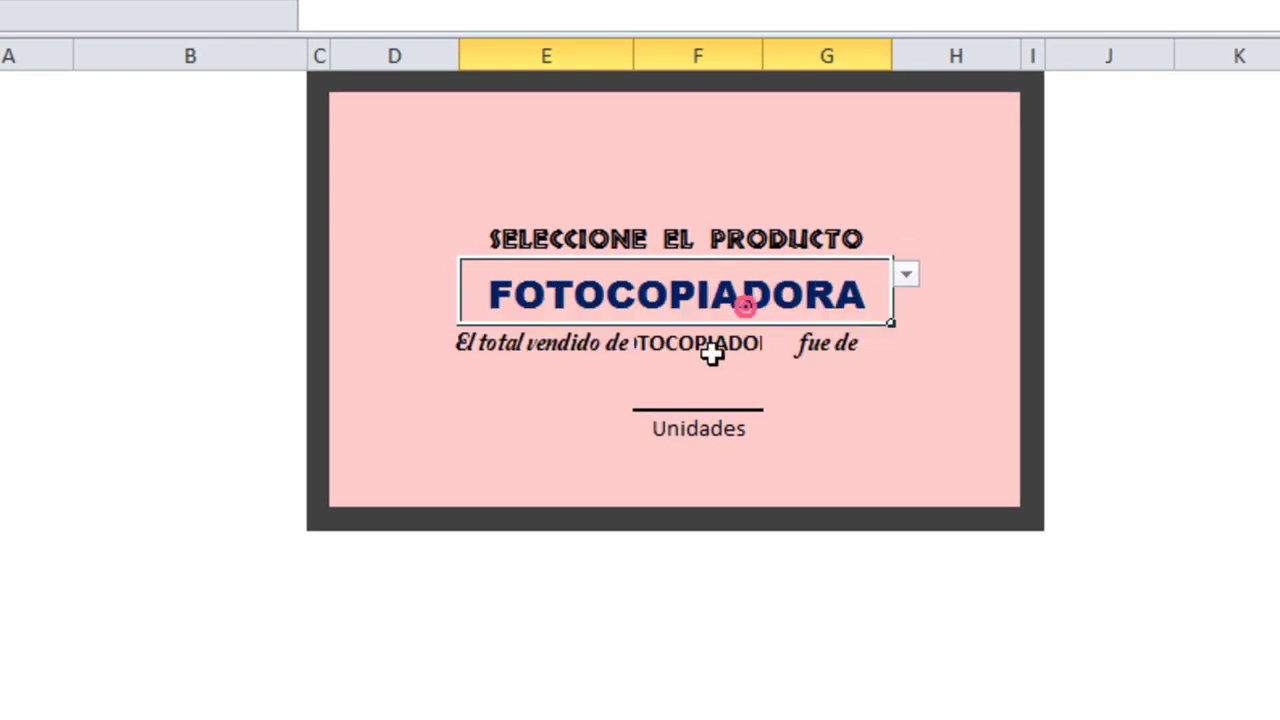
Widen column F to fit the name, pick IMPRESORA then ESCANER, and inspect F9's =E7 formula.
left_click(735, 356)
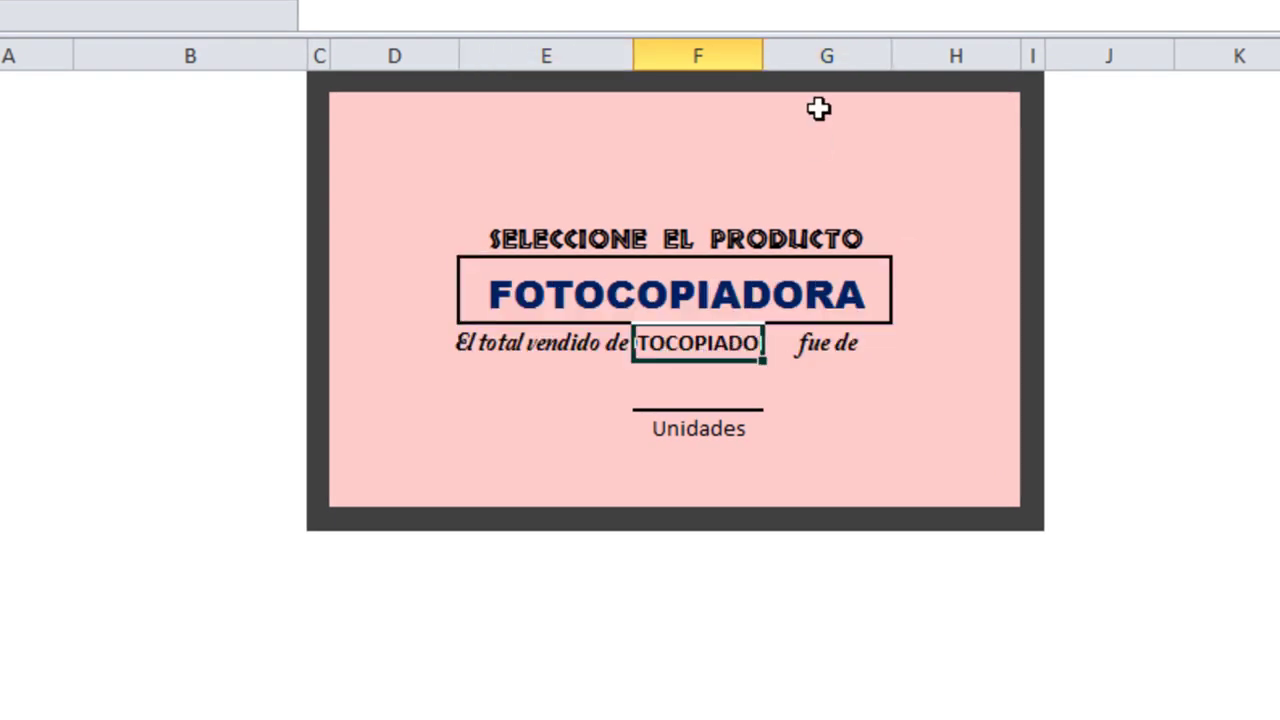
left_click_drag(763, 57, 814, 57)
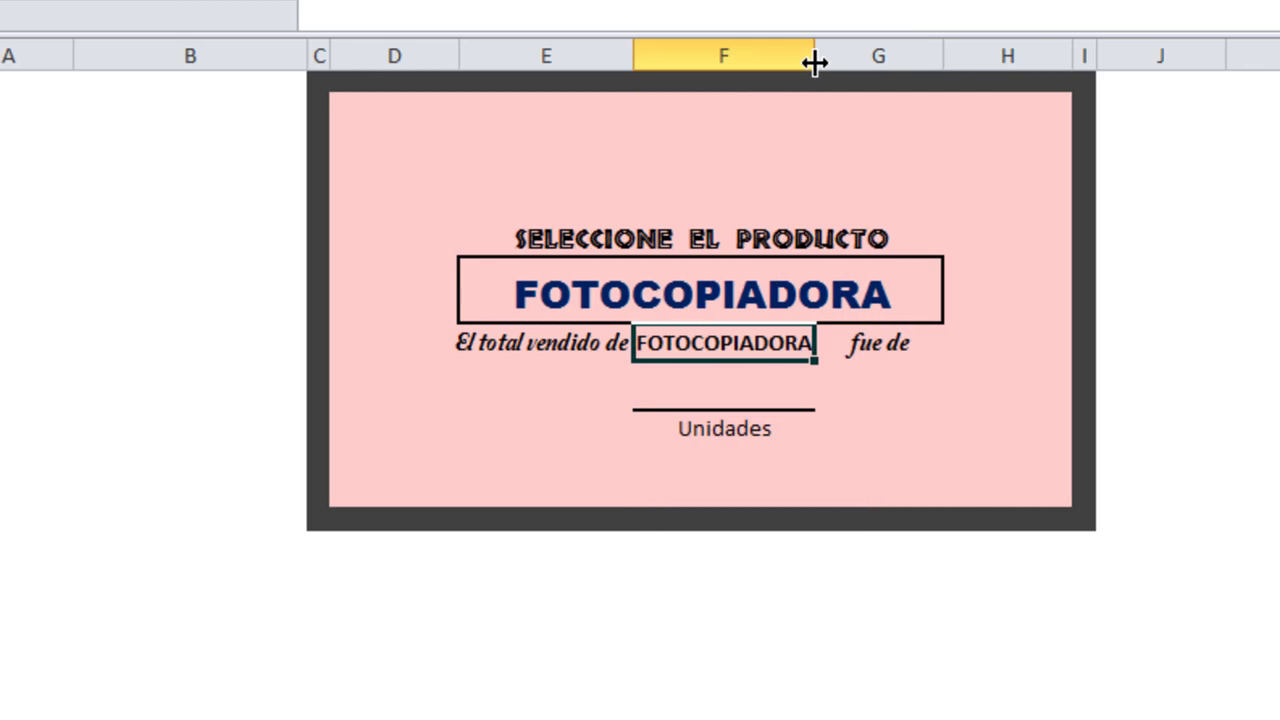
left_click(834, 389)
left_click(800, 296)
left_click(957, 274)
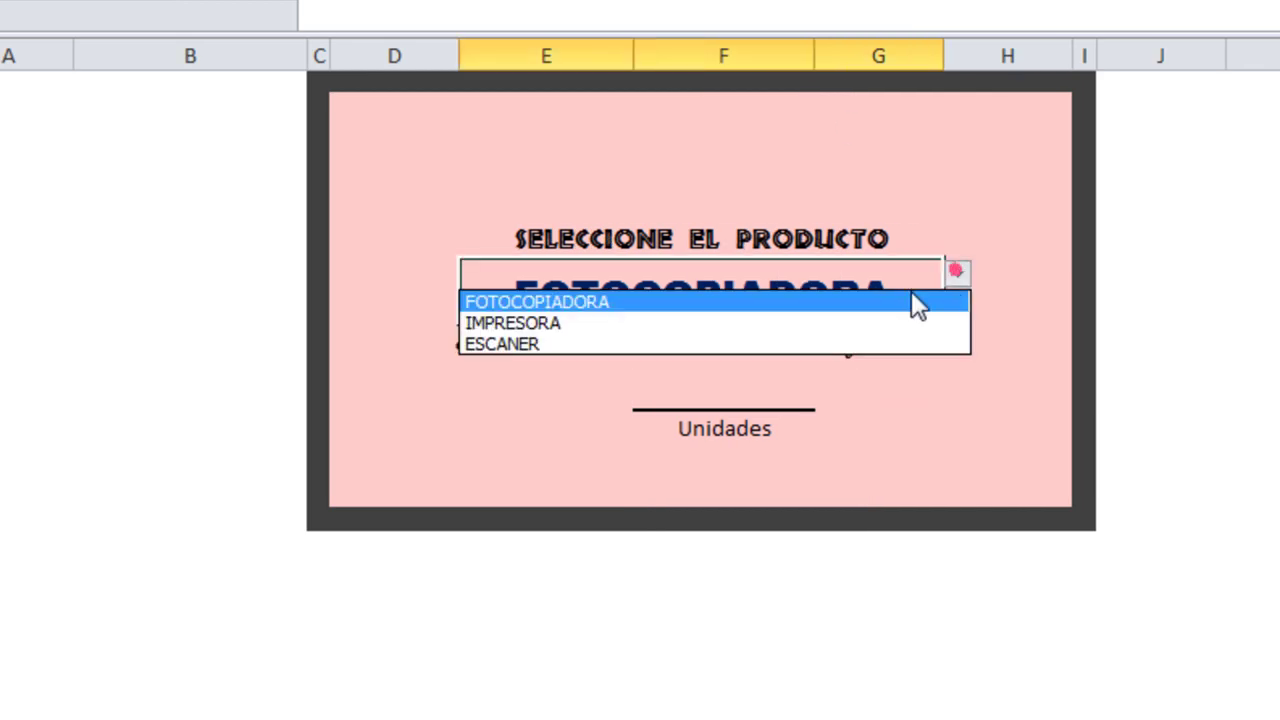
left_click(835, 316)
left_click(958, 276)
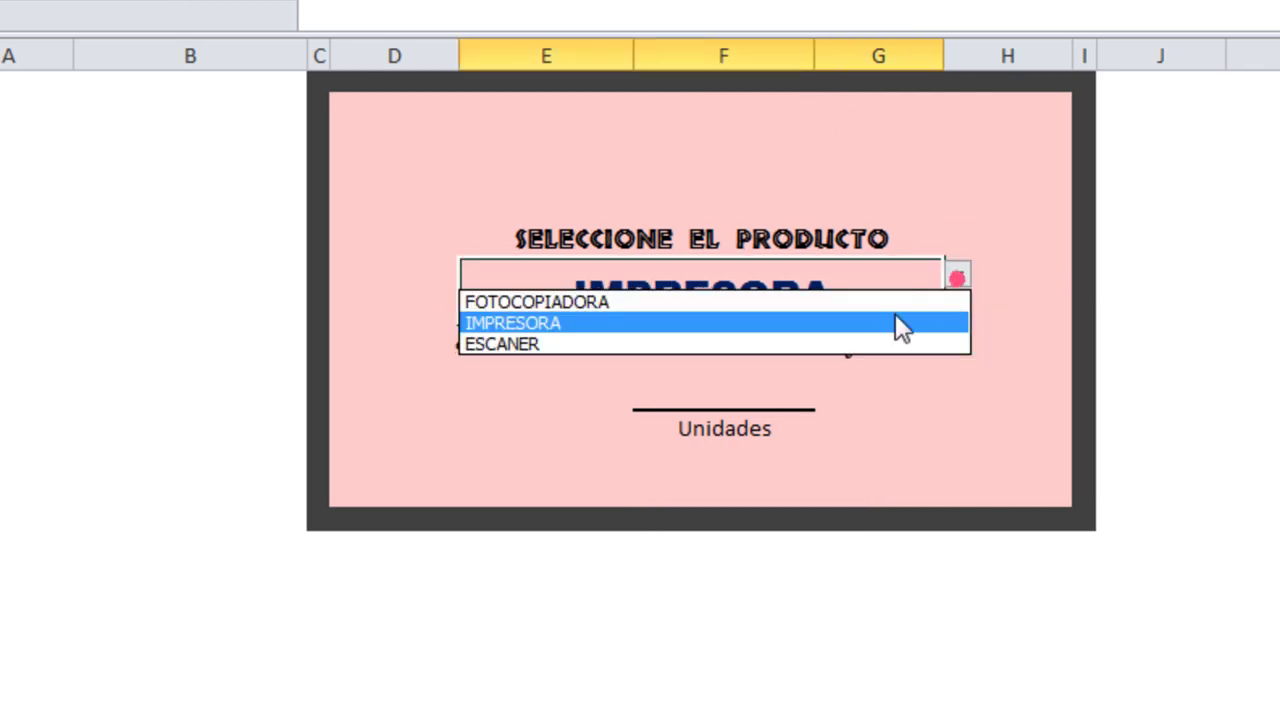
left_click(893, 346)
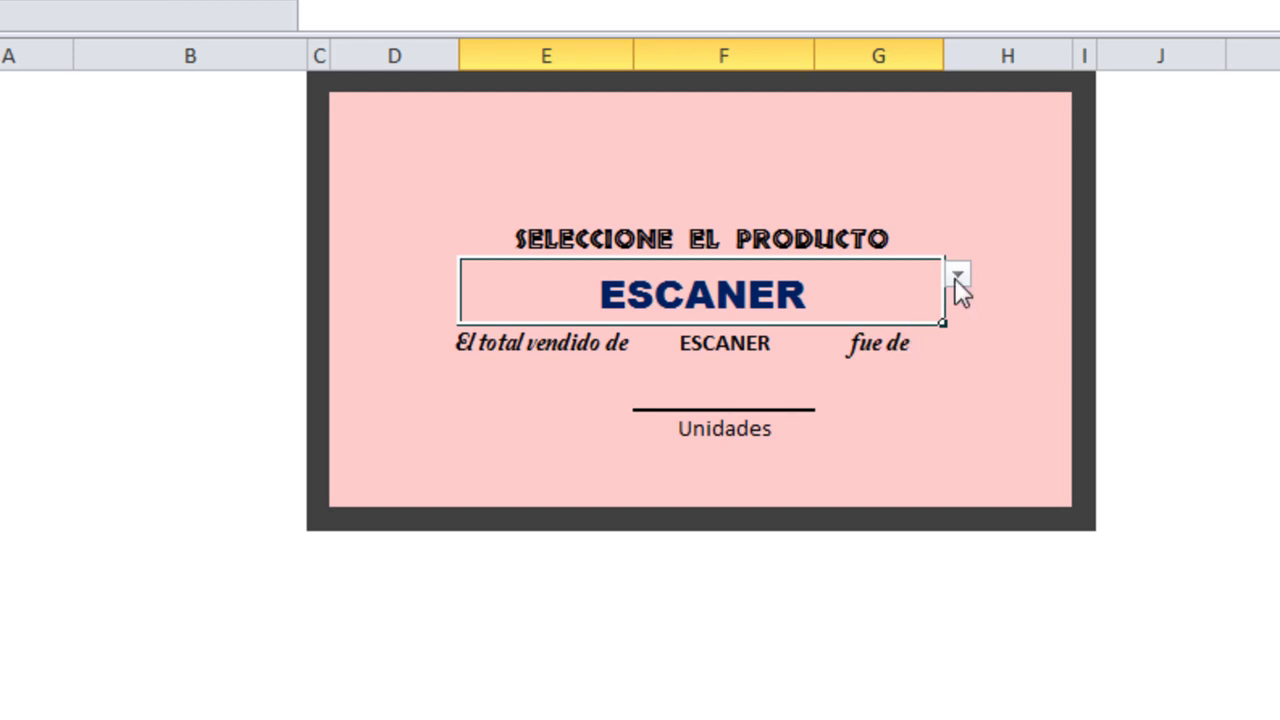
left_click(737, 342)
left_click(329, 37)
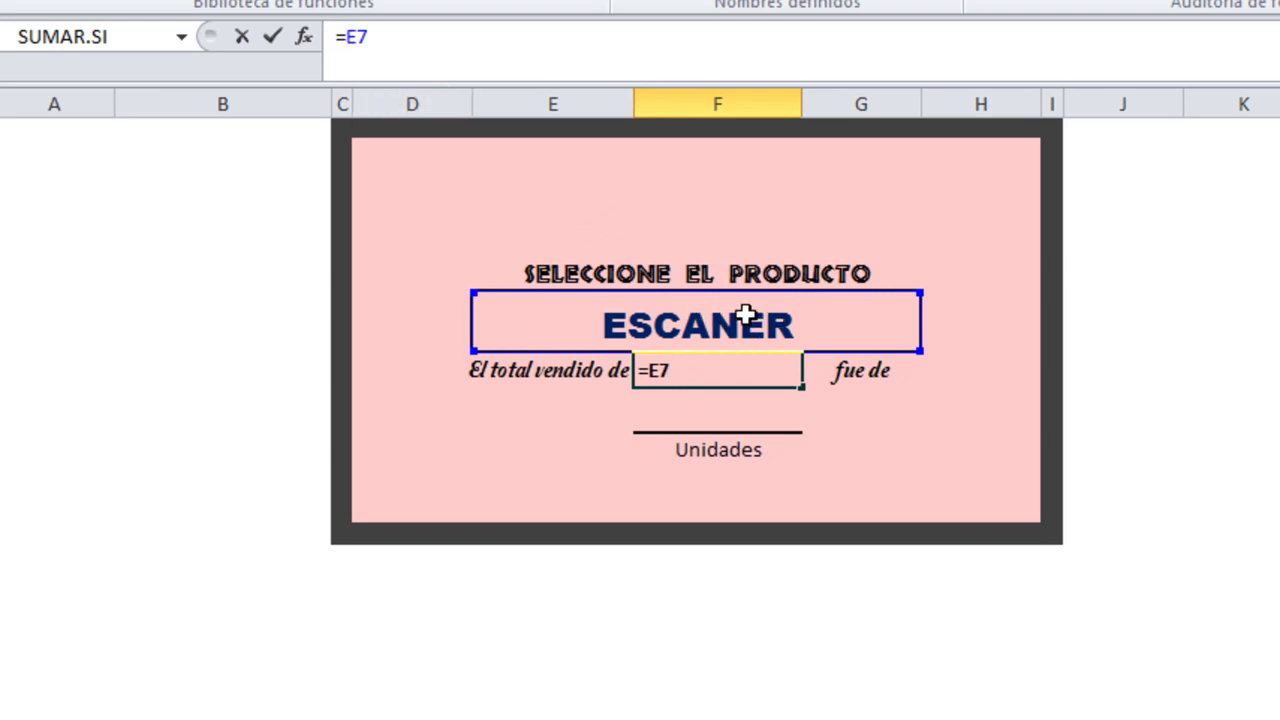
Enter =sumar.si(producto;E7;VENDIDO) in F10, giving 70 units for ESCANER.
key("Return")
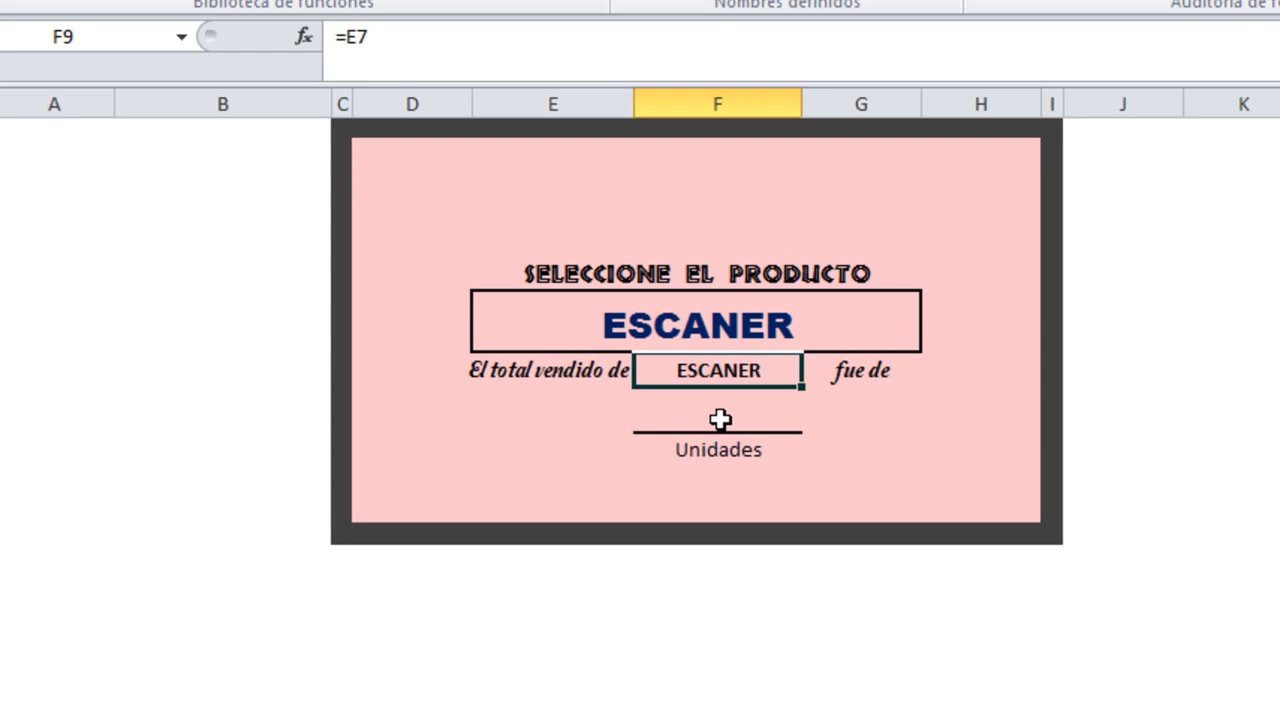
left_click(720, 419)
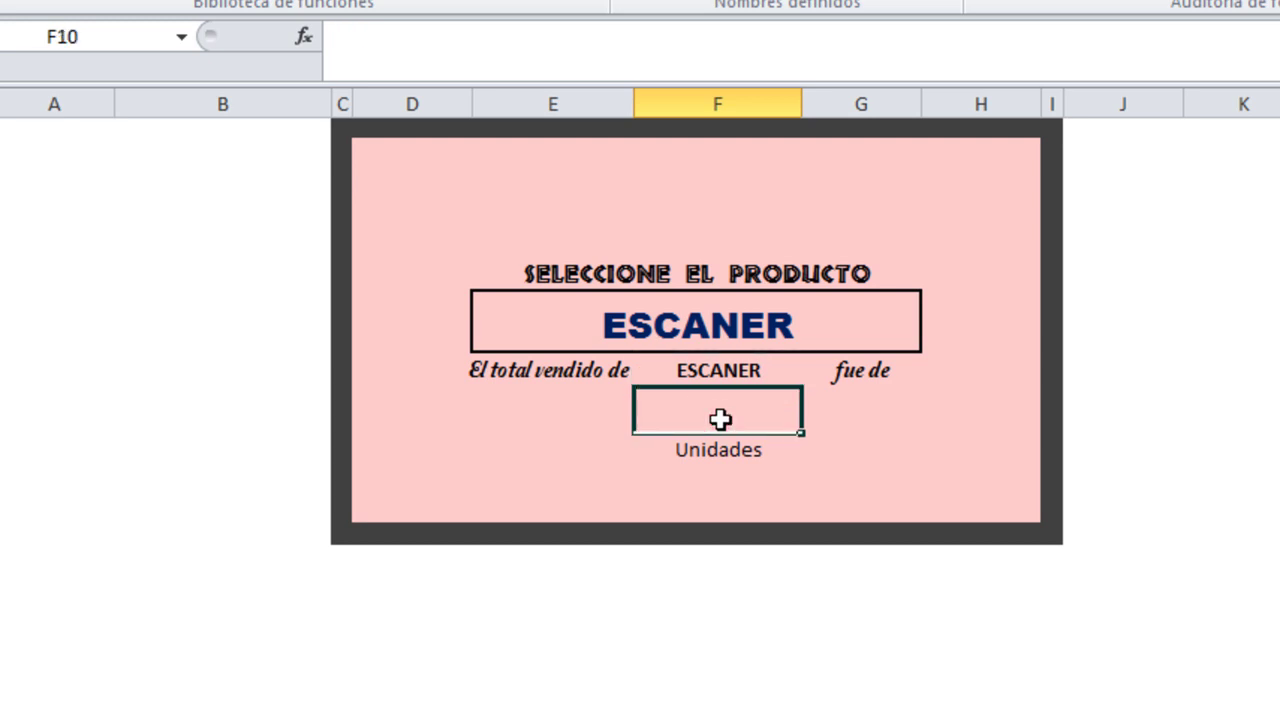
type("=sumar.si(")
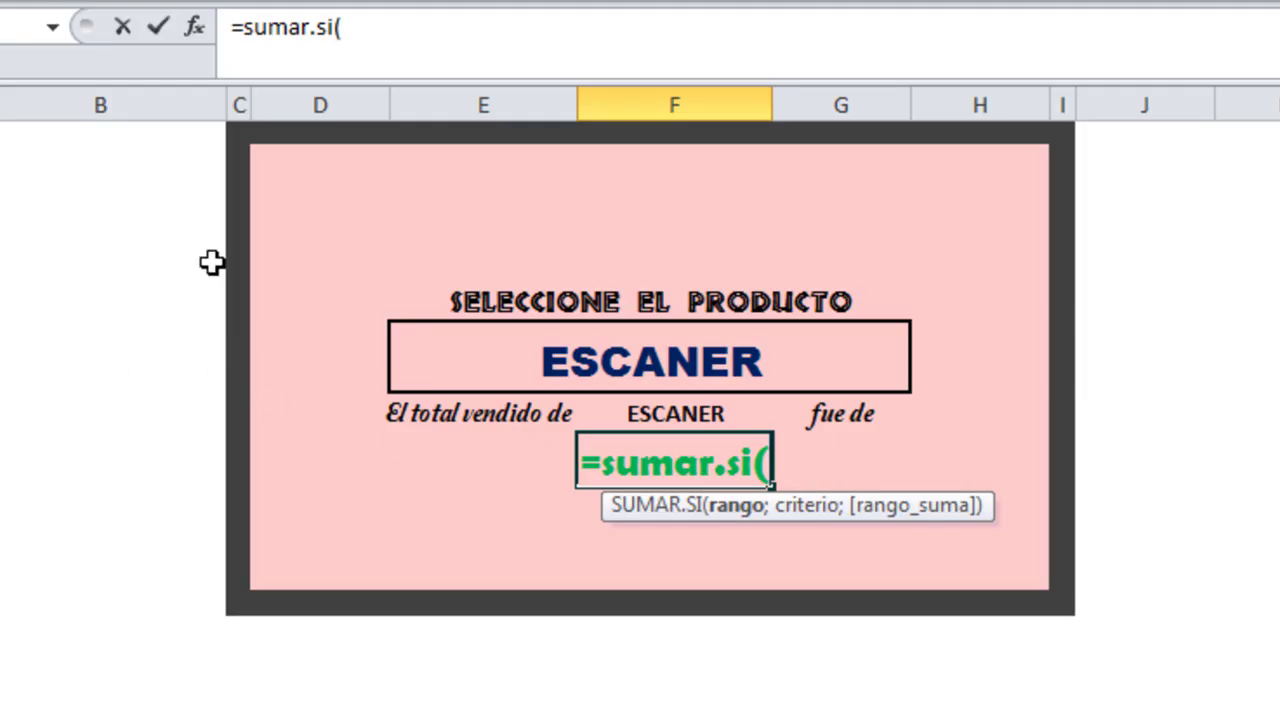
left_click(403, 45)
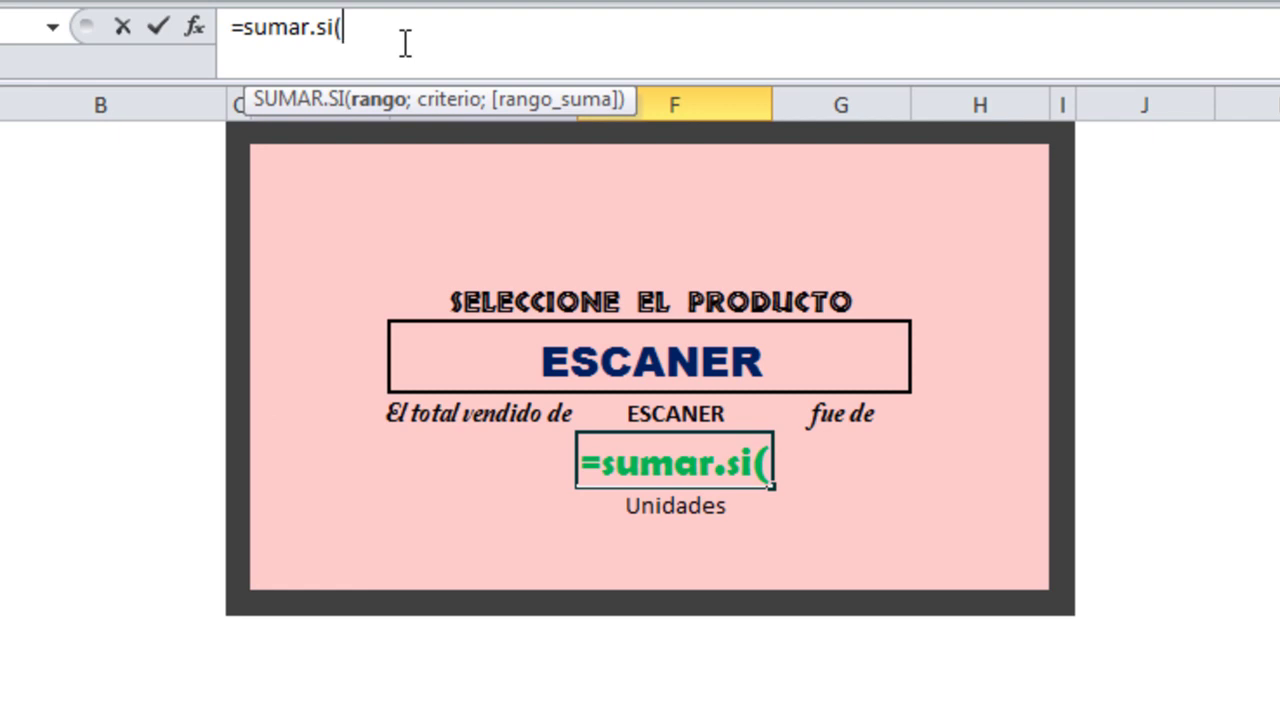
type("prod")
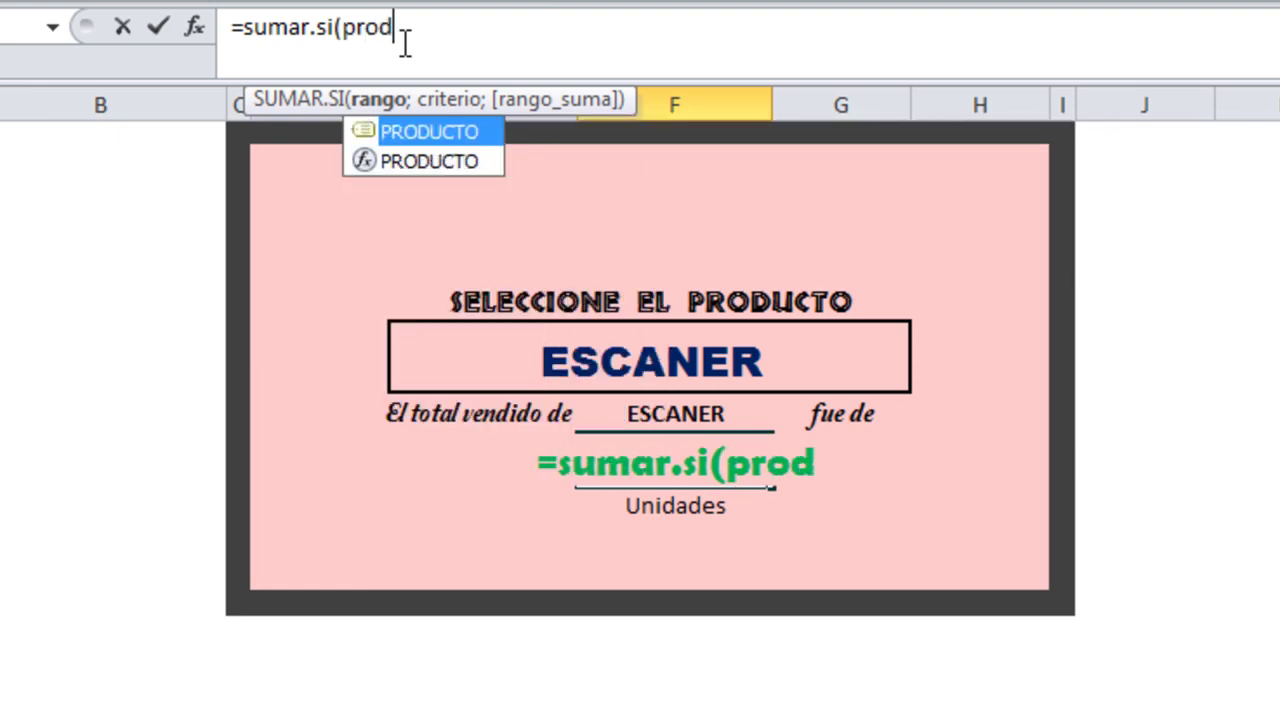
type("ucto")
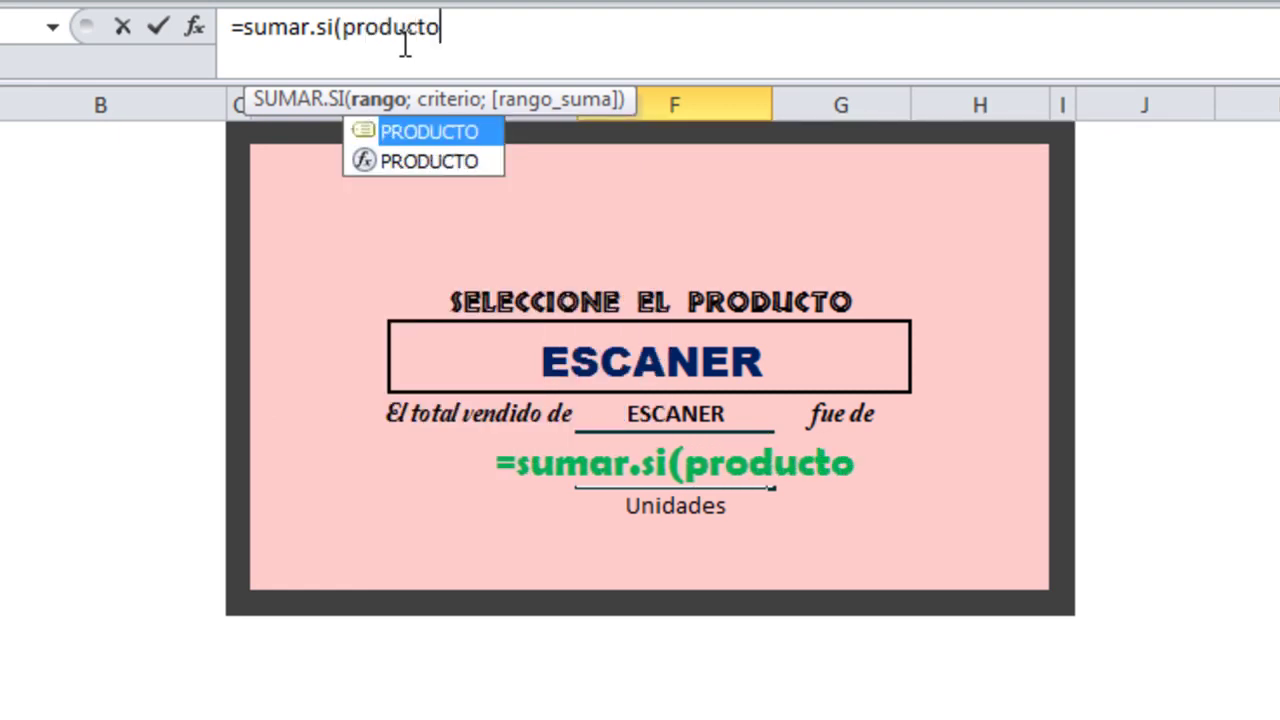
type(";")
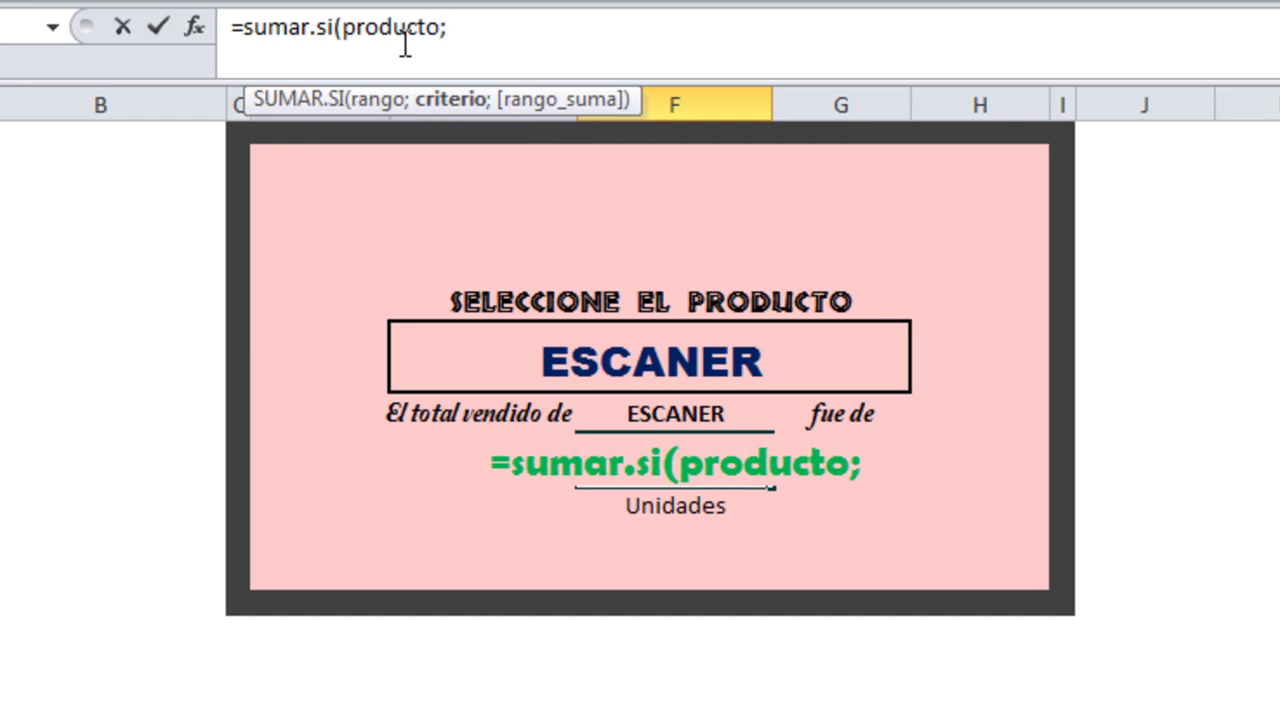
left_click(712, 367)
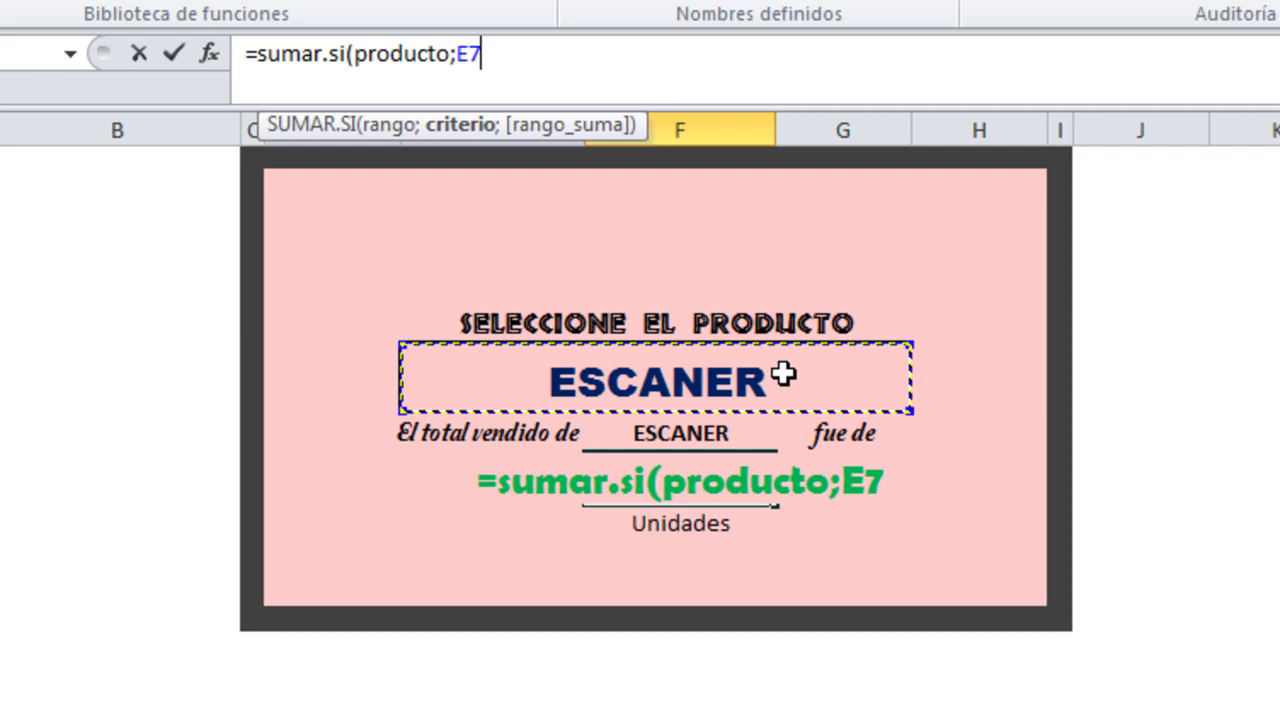
type(";")
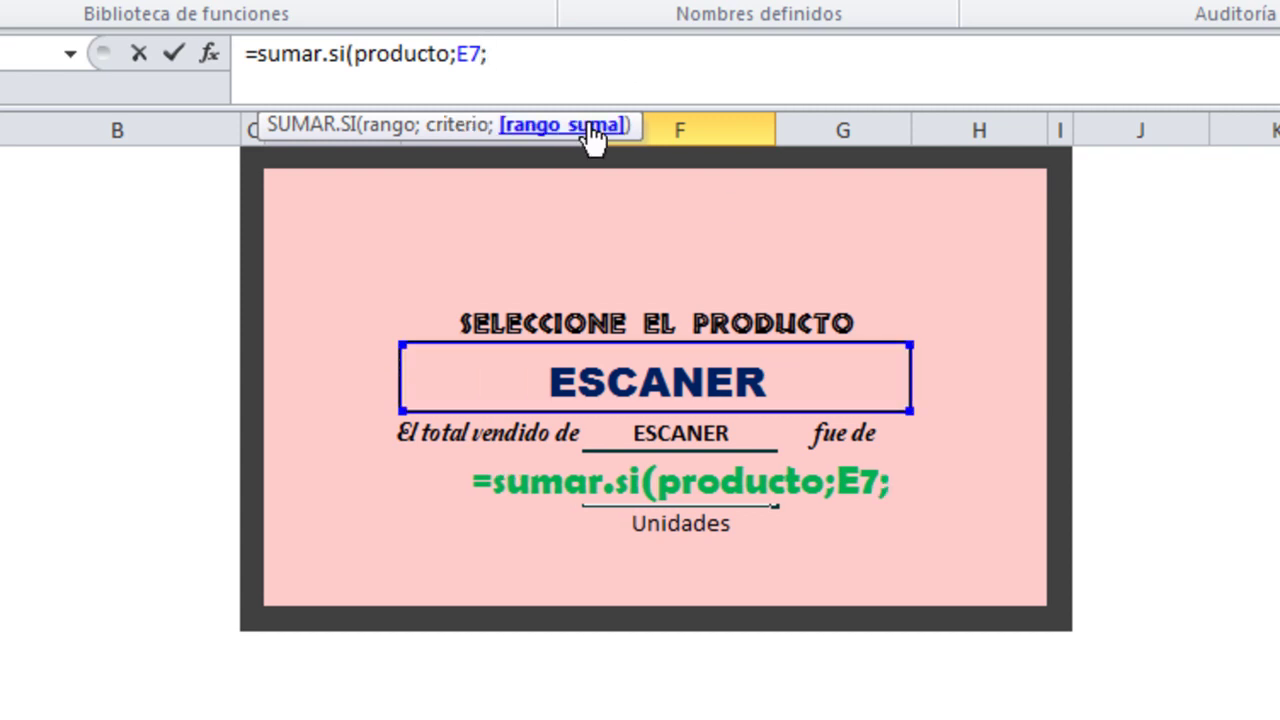
type("ve")
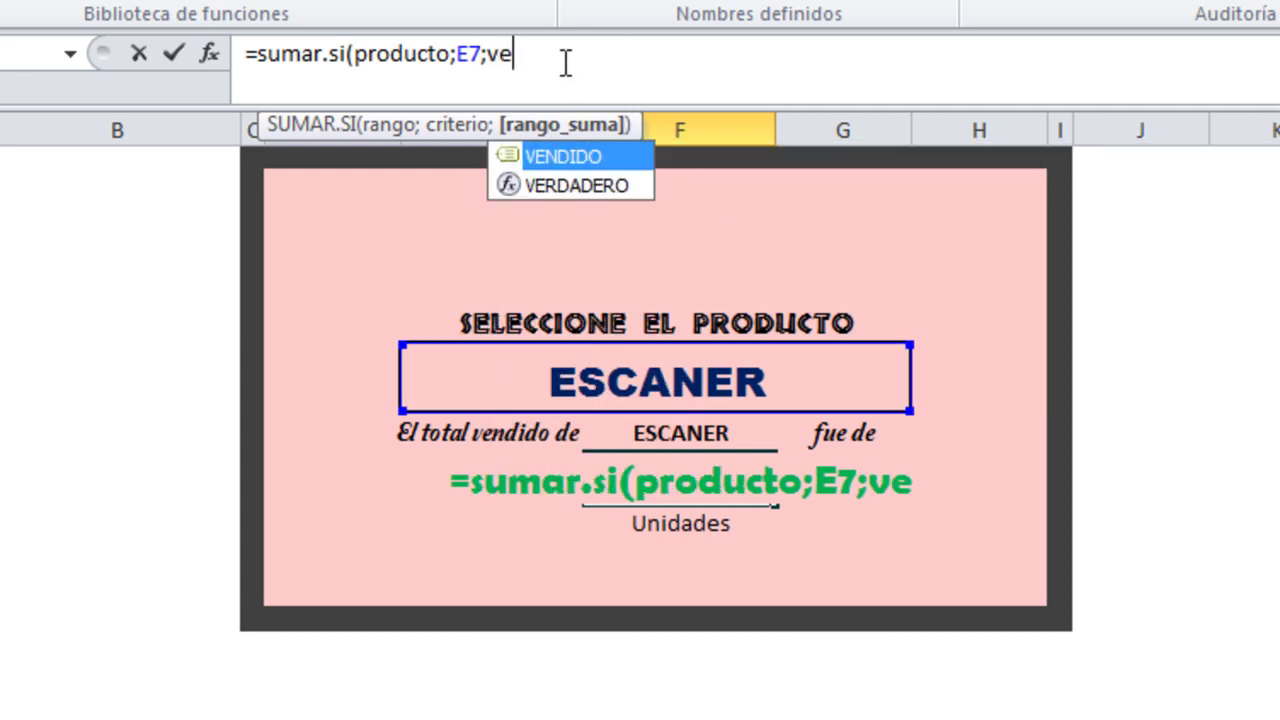
type("nd")
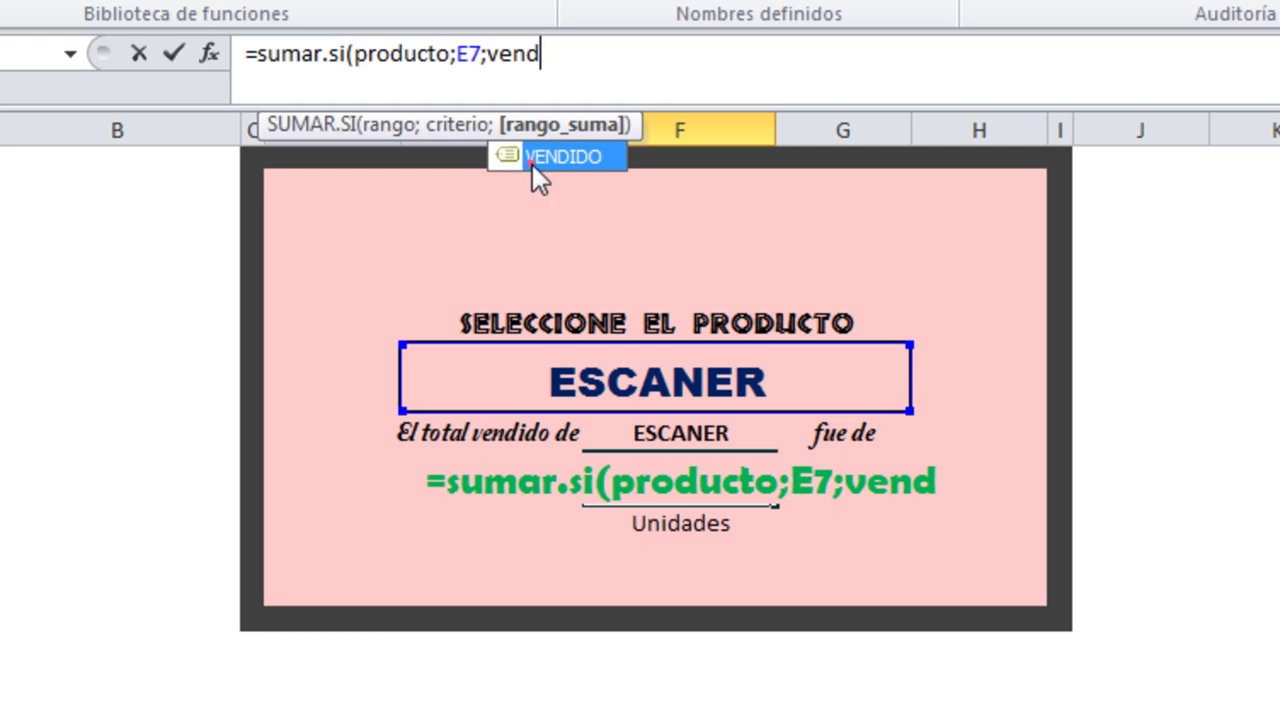
double_click(530, 158)
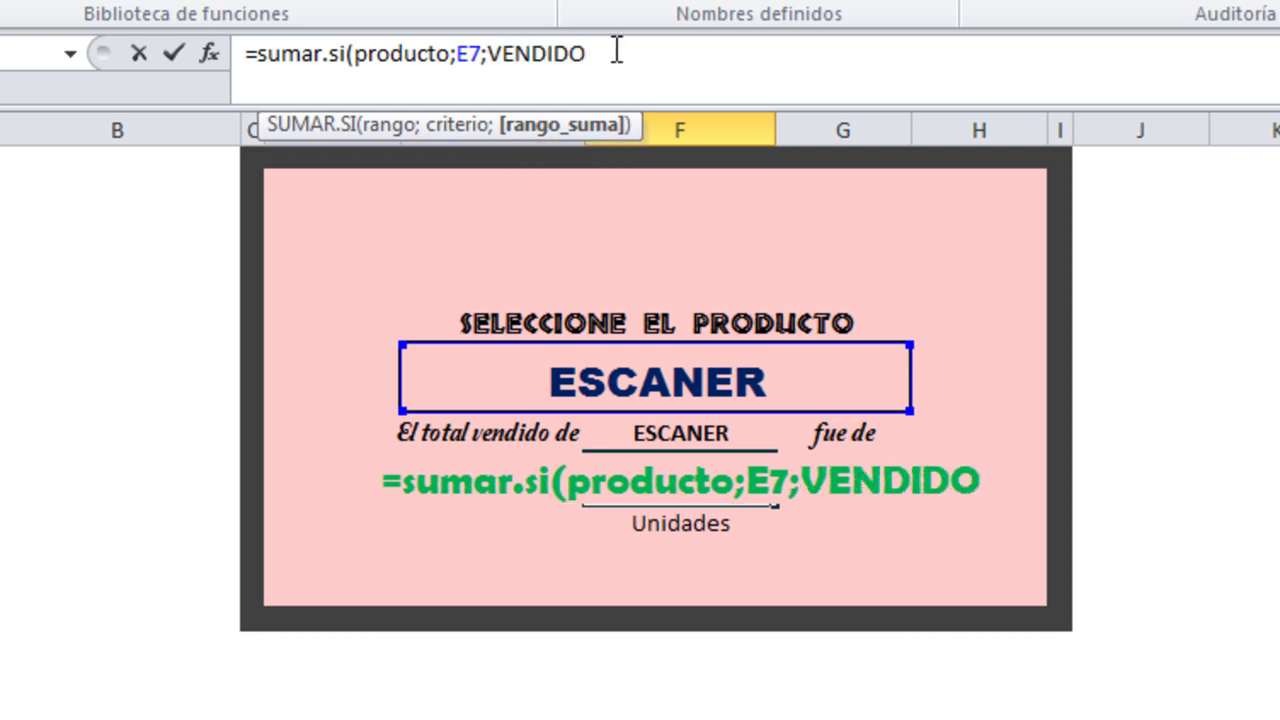
type(")")
key("Return")
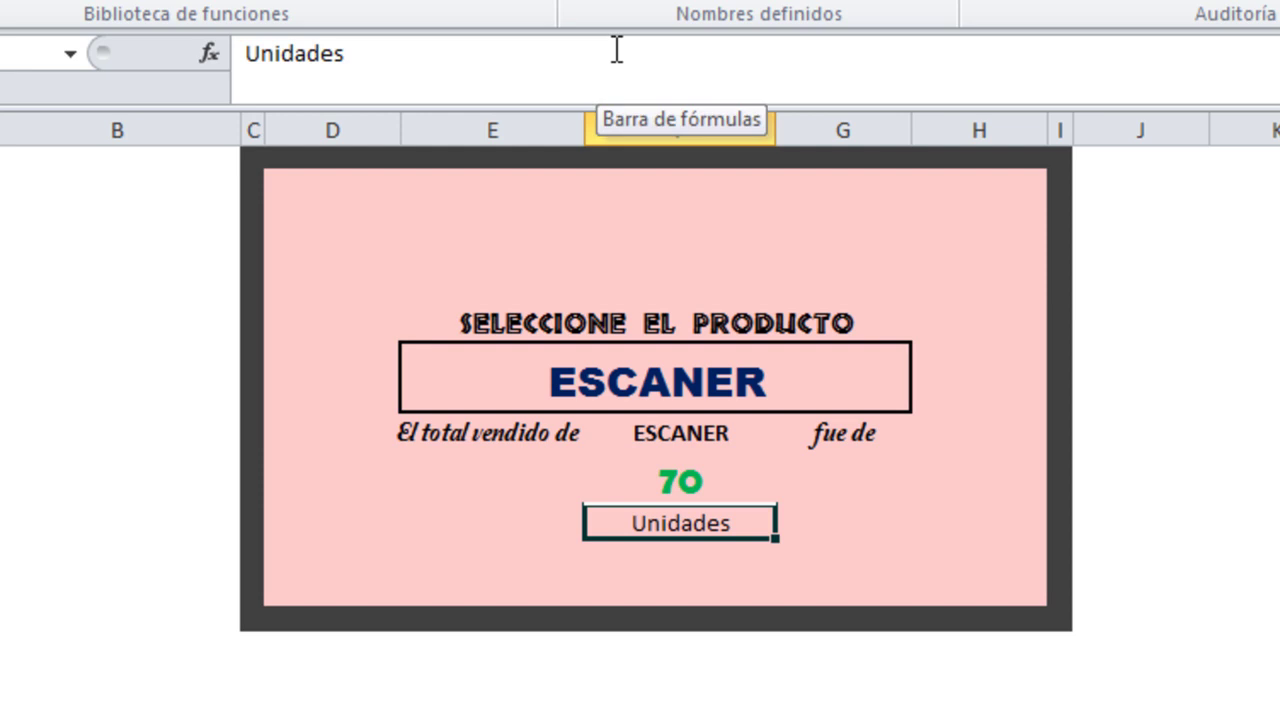
left_click(858, 369)
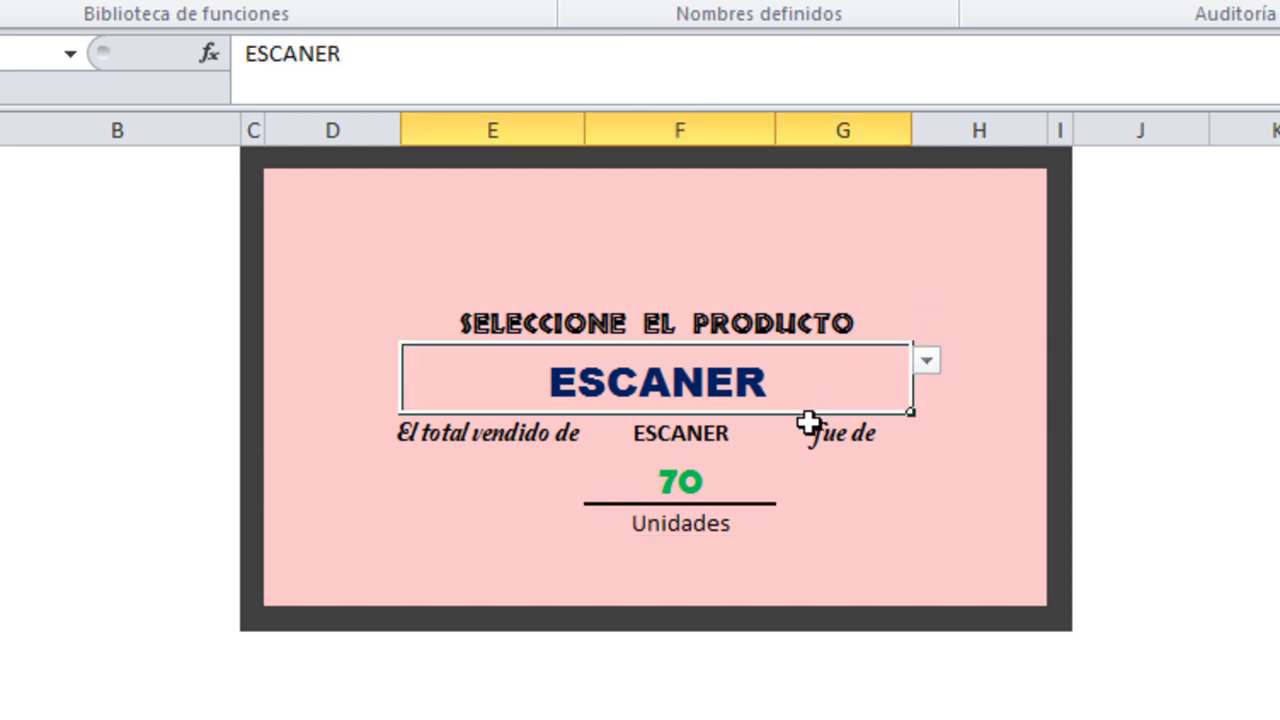
left_click(728, 474)
left_click(854, 366)
left_click(928, 361)
left_click(735, 390)
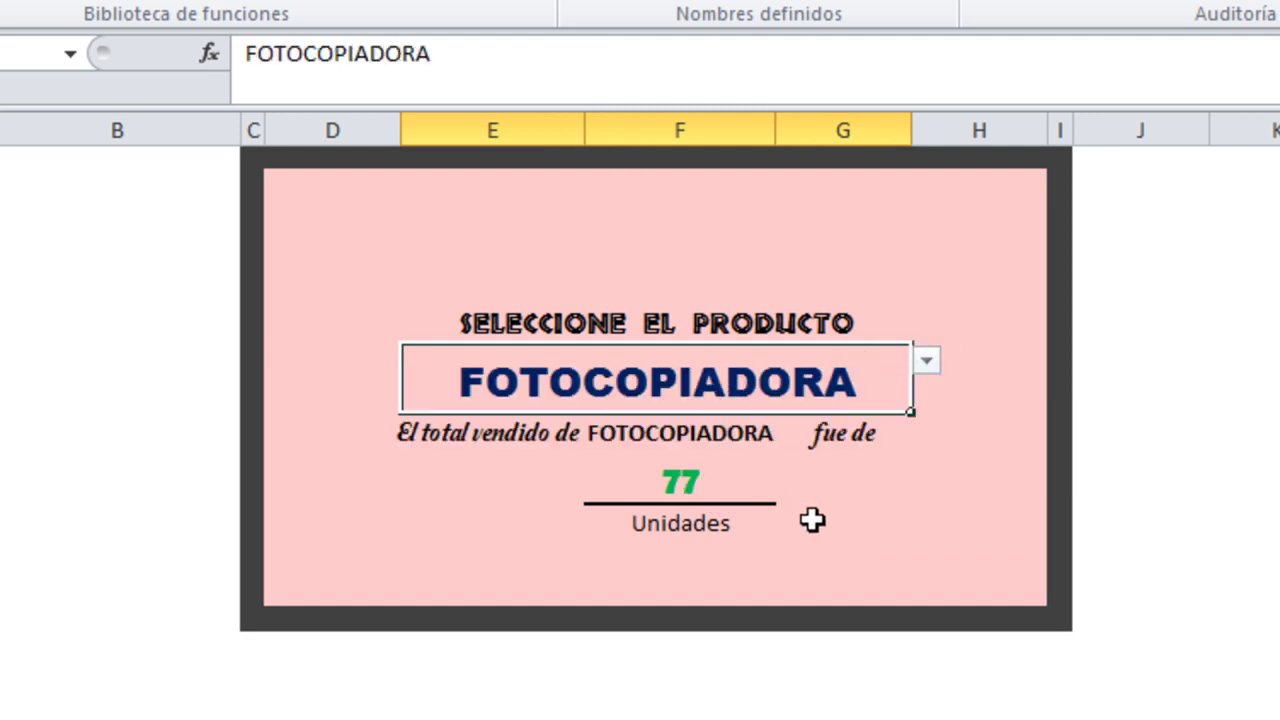
left_click(928, 362)
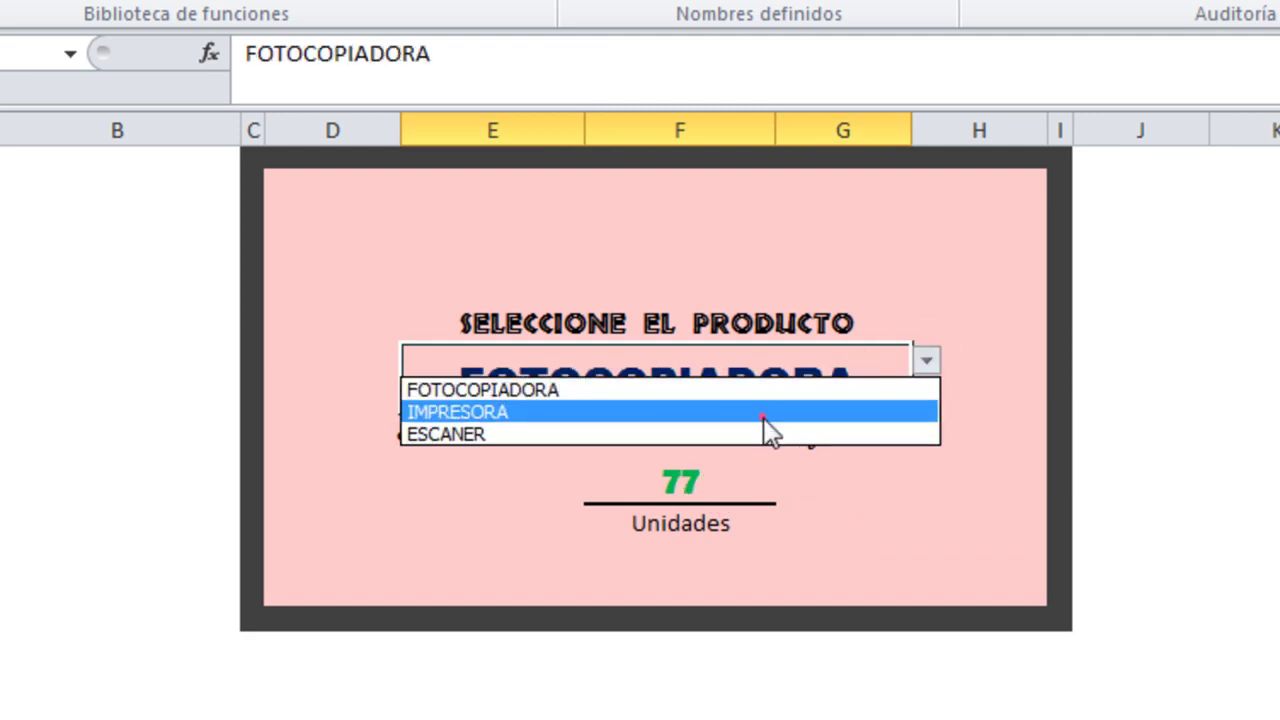
left_click(763, 412)
left_click(928, 361)
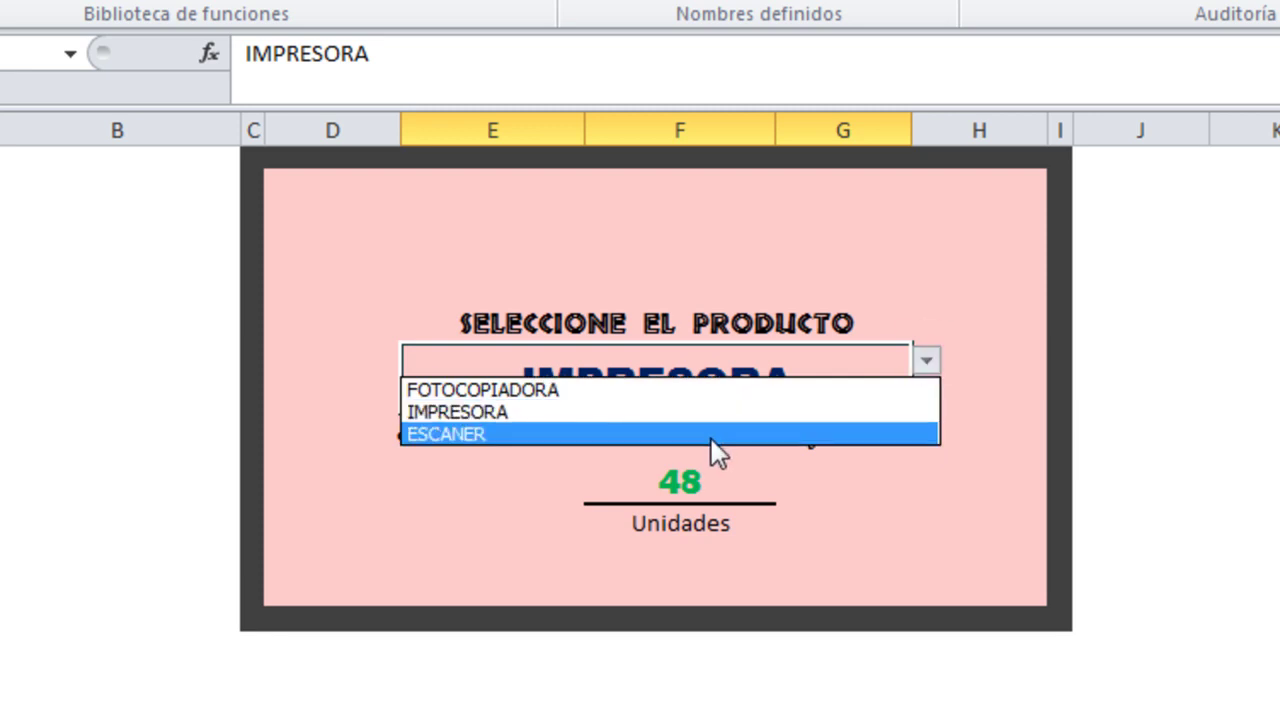
left_click(717, 434)
left_click(700, 480)
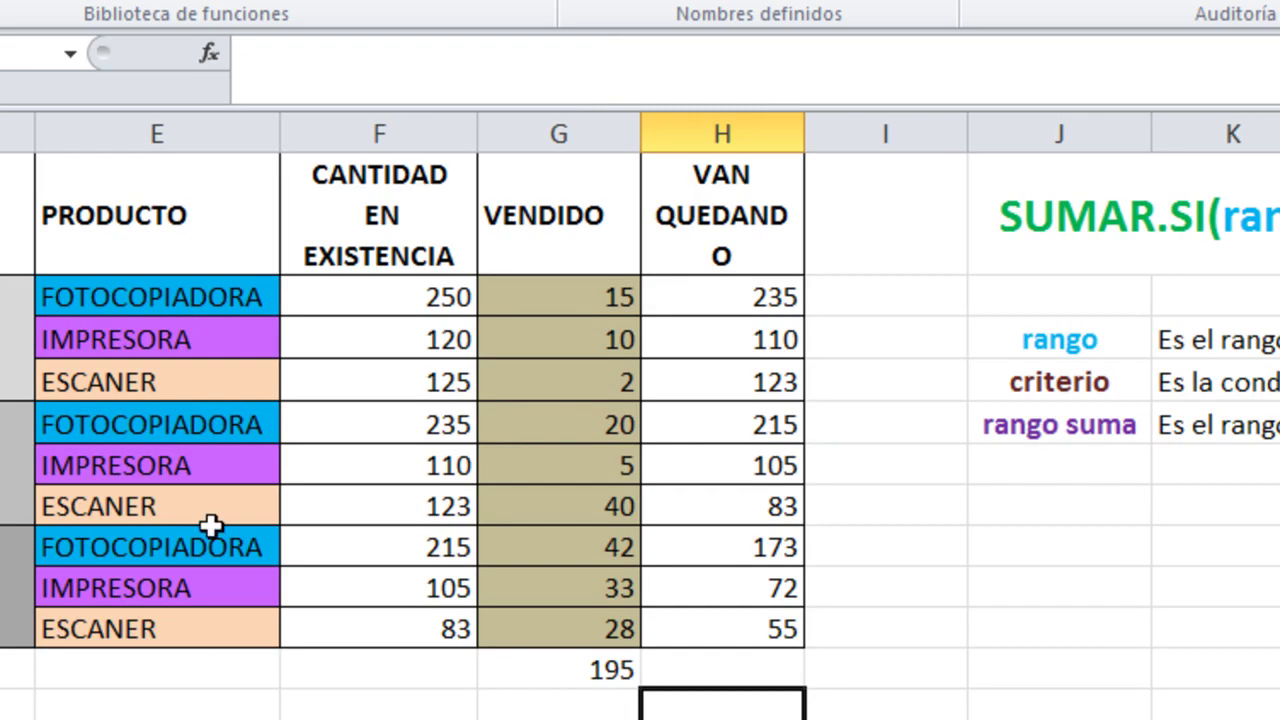
left_click(195, 340)
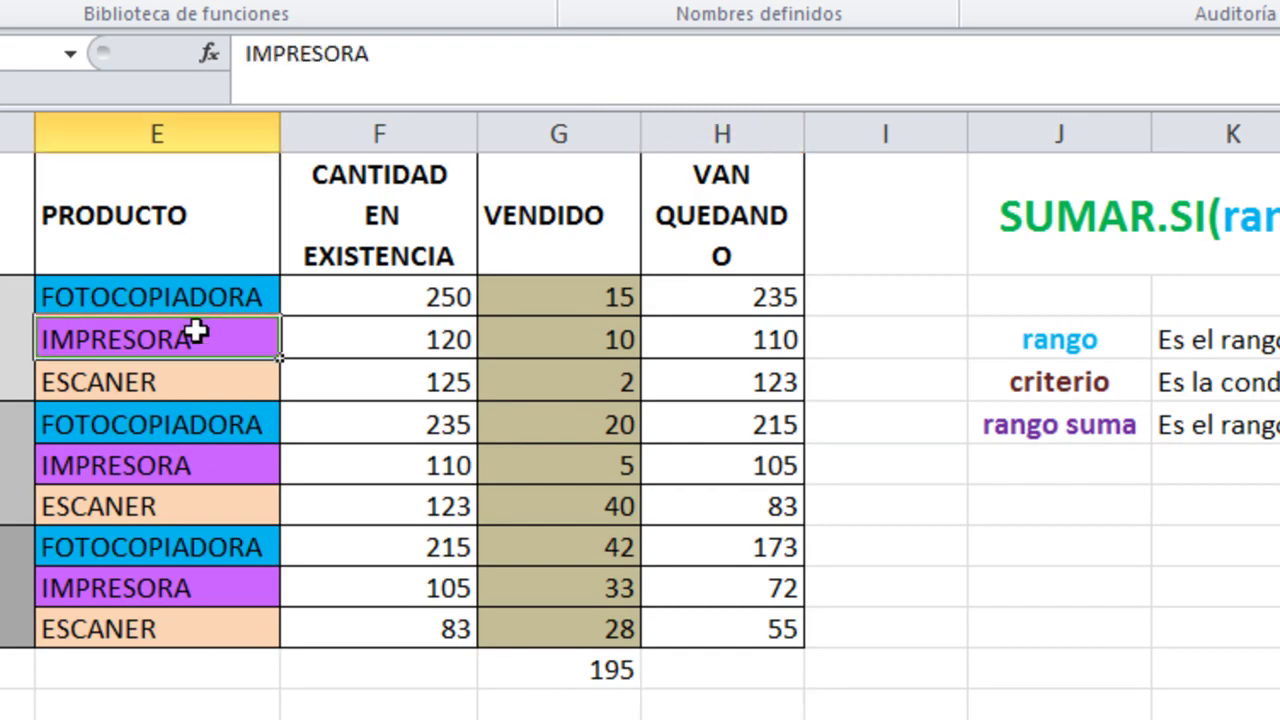
left_click(431, 297)
left_click(586, 297)
left_click(703, 295)
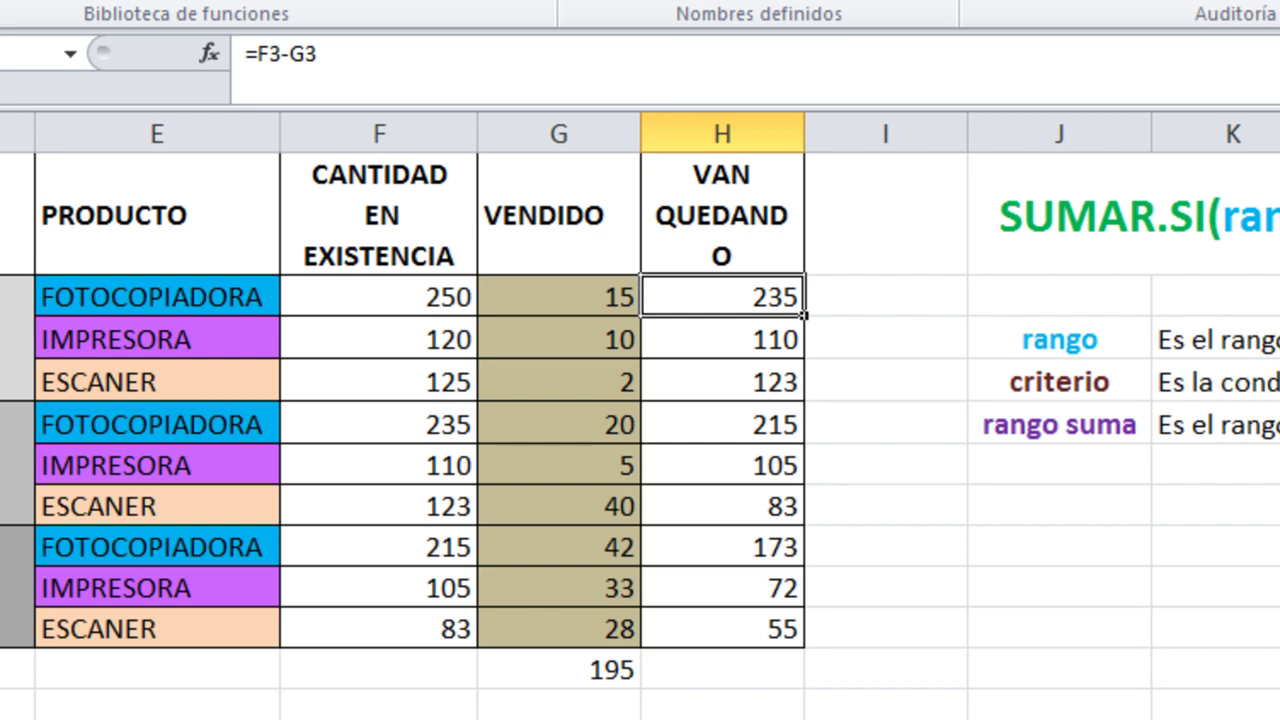
key("ctrl+Page_Up")
left_click(905, 378)
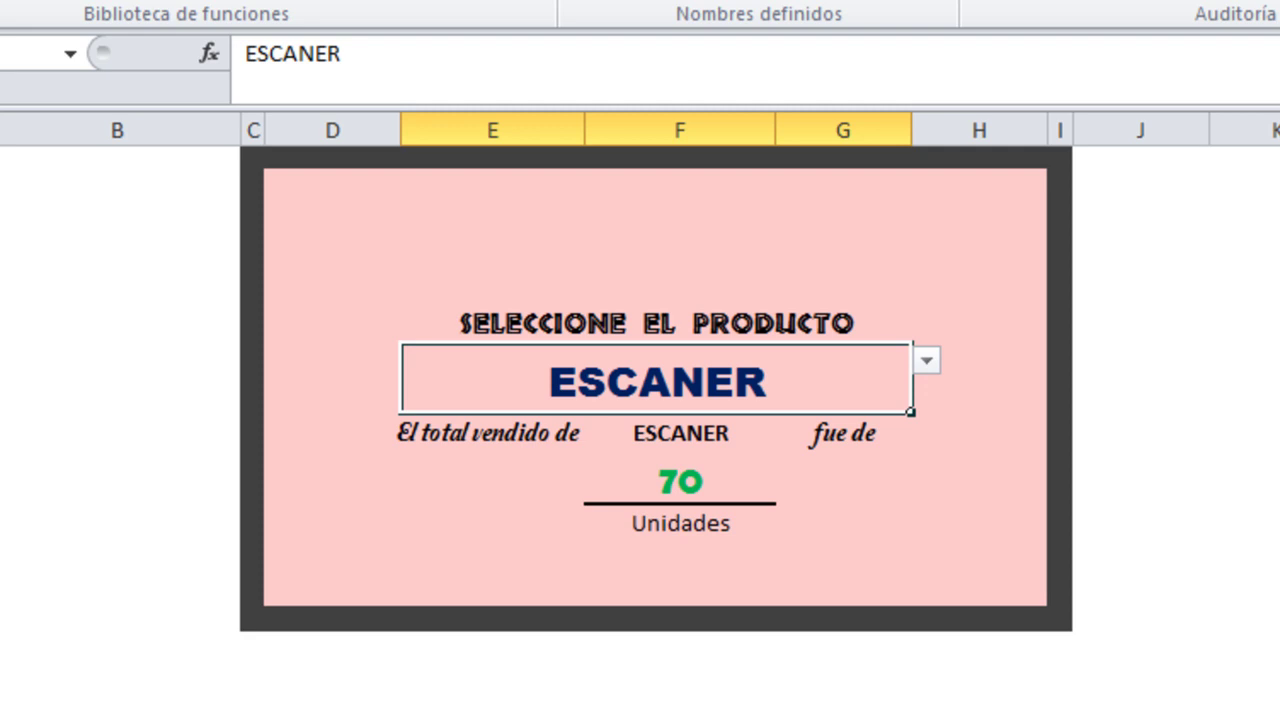
Go to the data sheet and select the rango and criterio labels and their SUMAR.SI explanations.
key("ctrl+Page_Down")
left_click(928, 415)
scroll(931, 703, "down", 2)
scroll(934, 704, "up", 2)
scroll(936, 705, "up", 1)
left_click(1059, 379)
left_click(1185, 379)
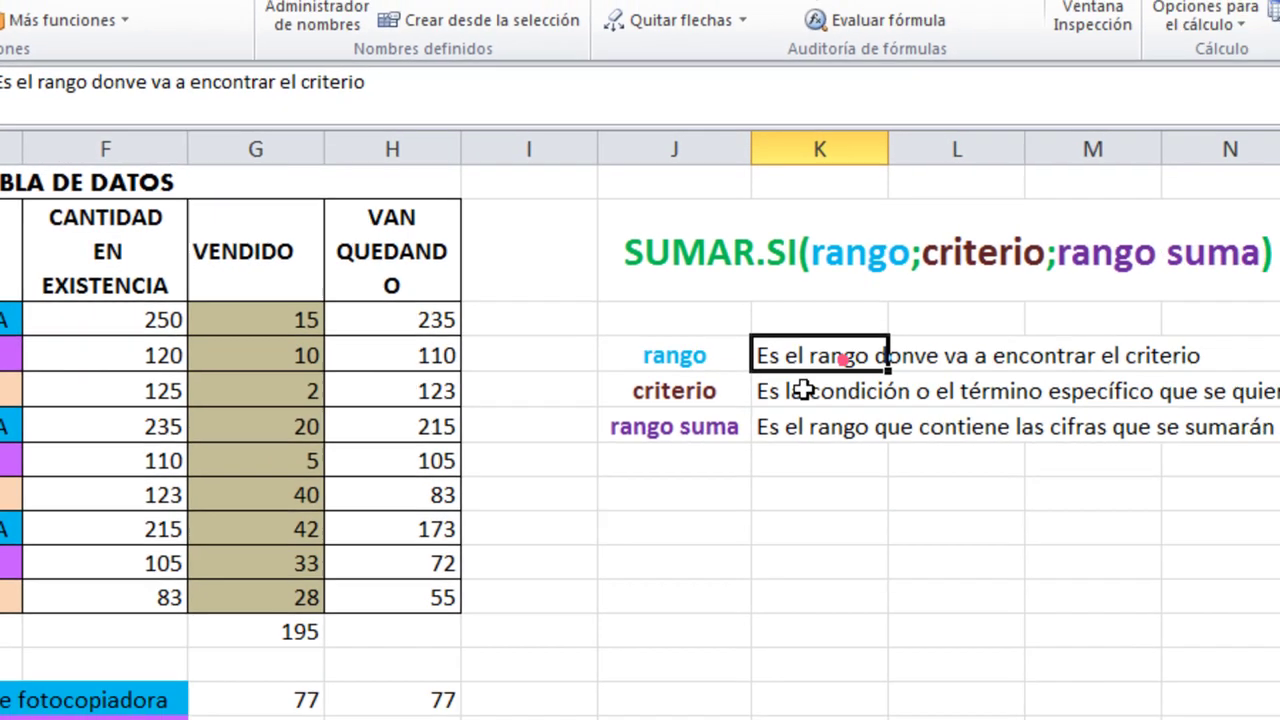
left_click(1180, 422)
left_click(642, 398)
left_click(650, 510)
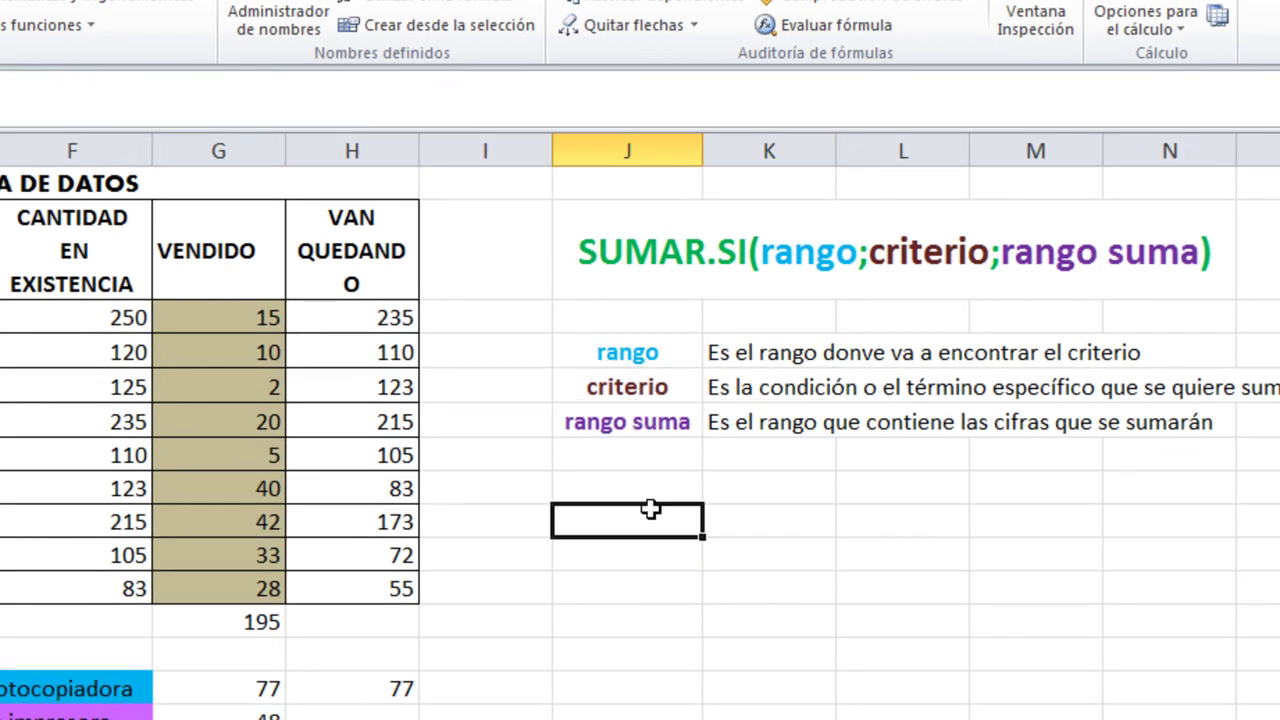